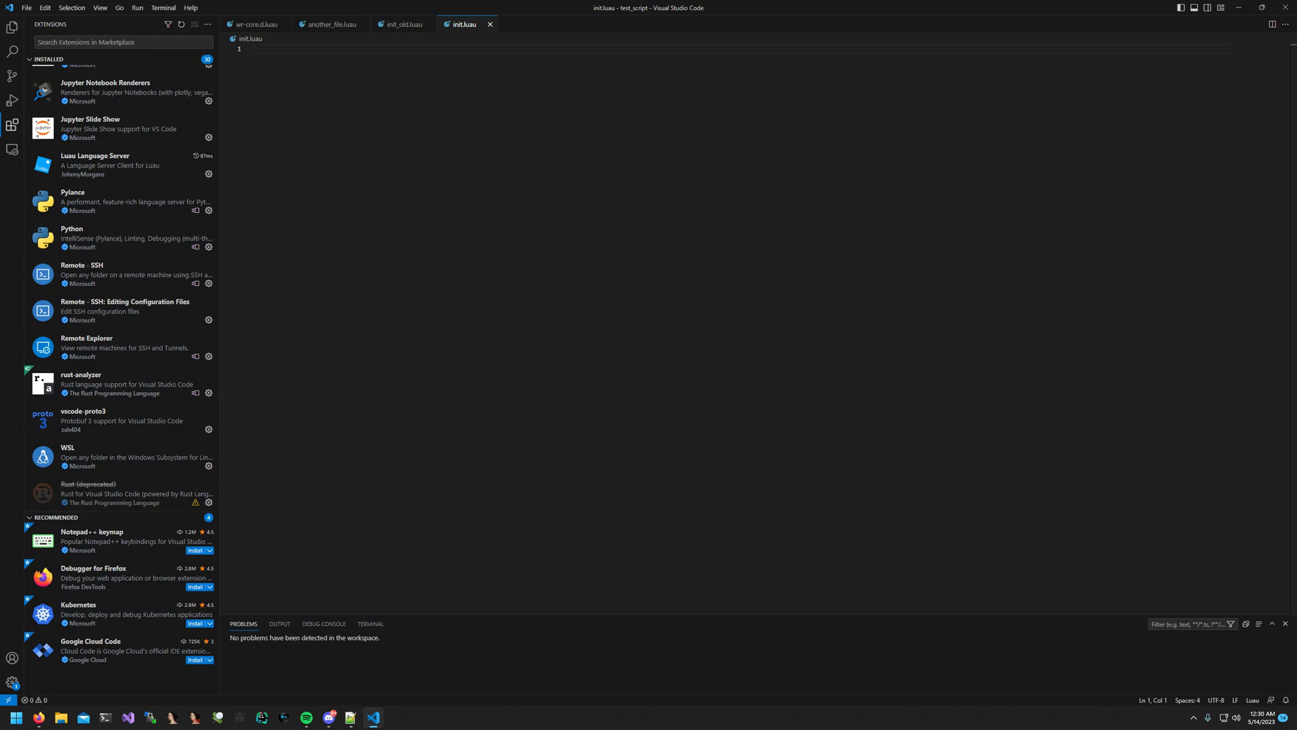
Step: Begin a local variable declaration on line 1 of the empty init.luau
{"action": "key", "text": "alt+Tab"}
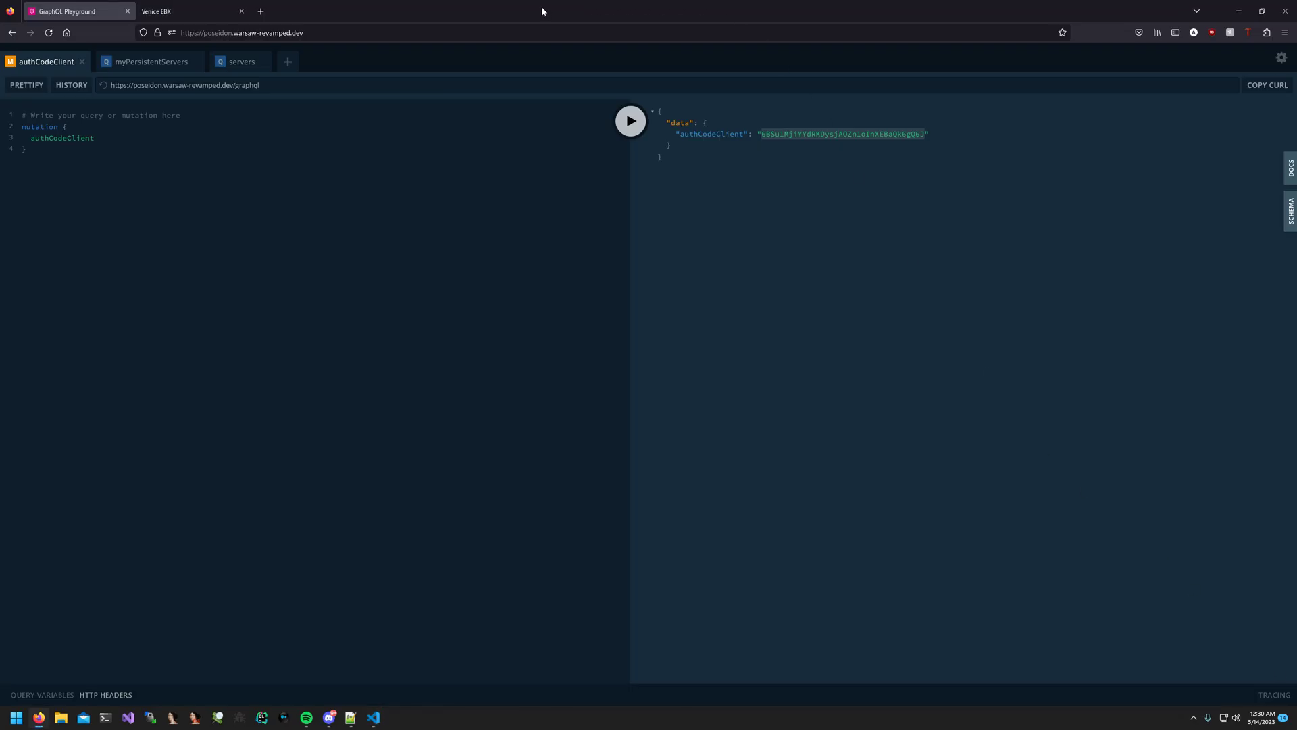
{"action": "key", "text": "alt+Tab"}
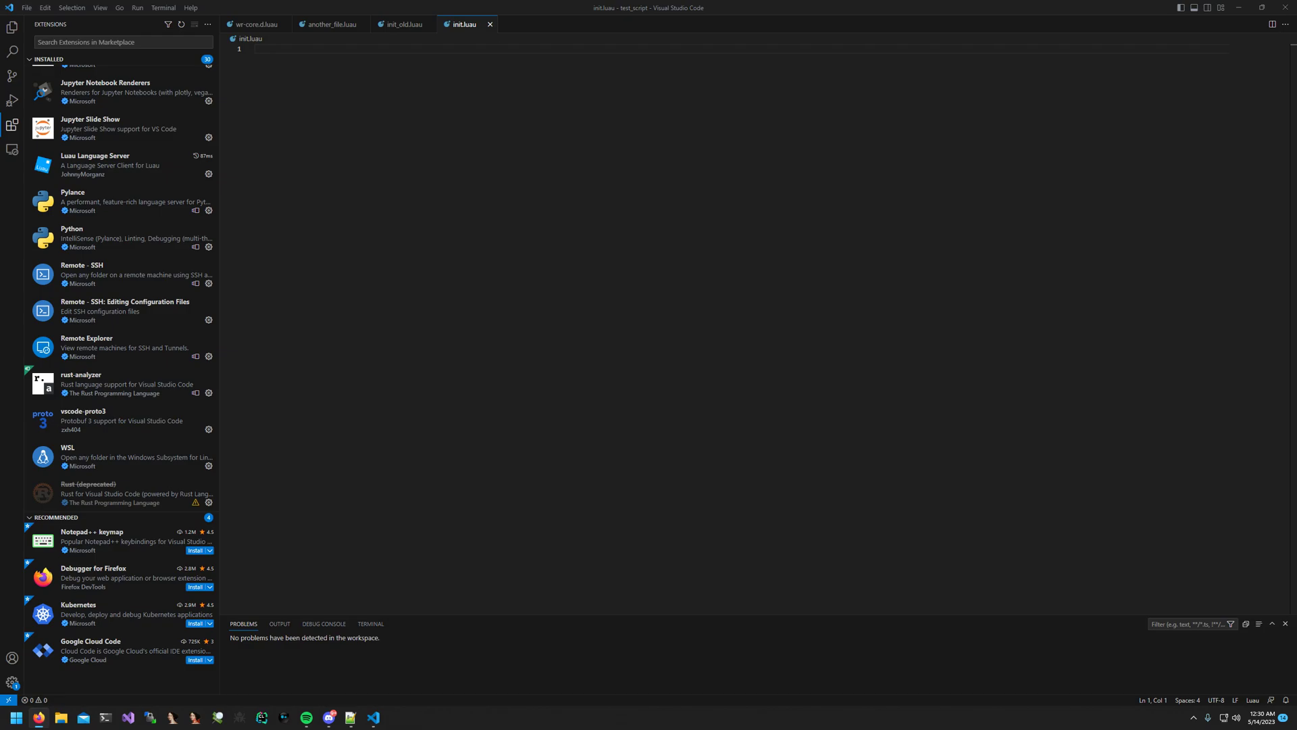
{"action": "left_click", "coordinate": [664, 304]}
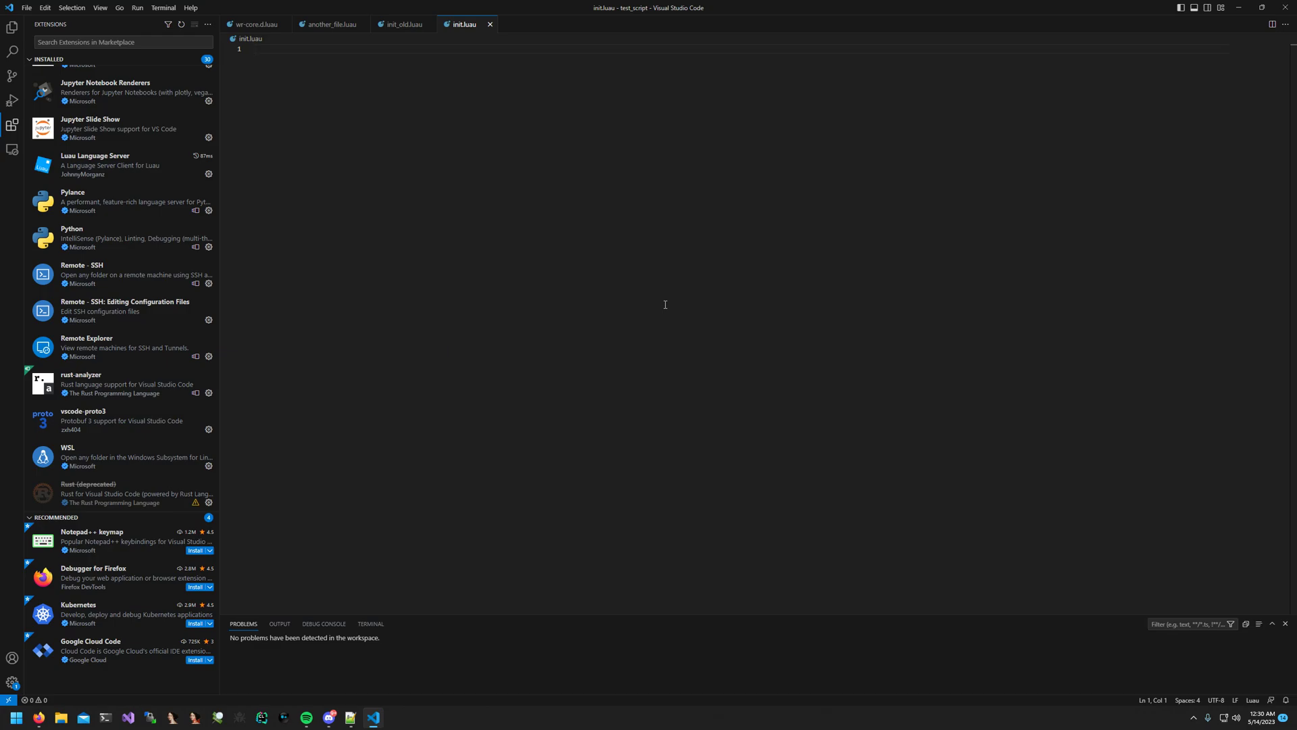
{"action": "type", "text": "local SOmeH"}
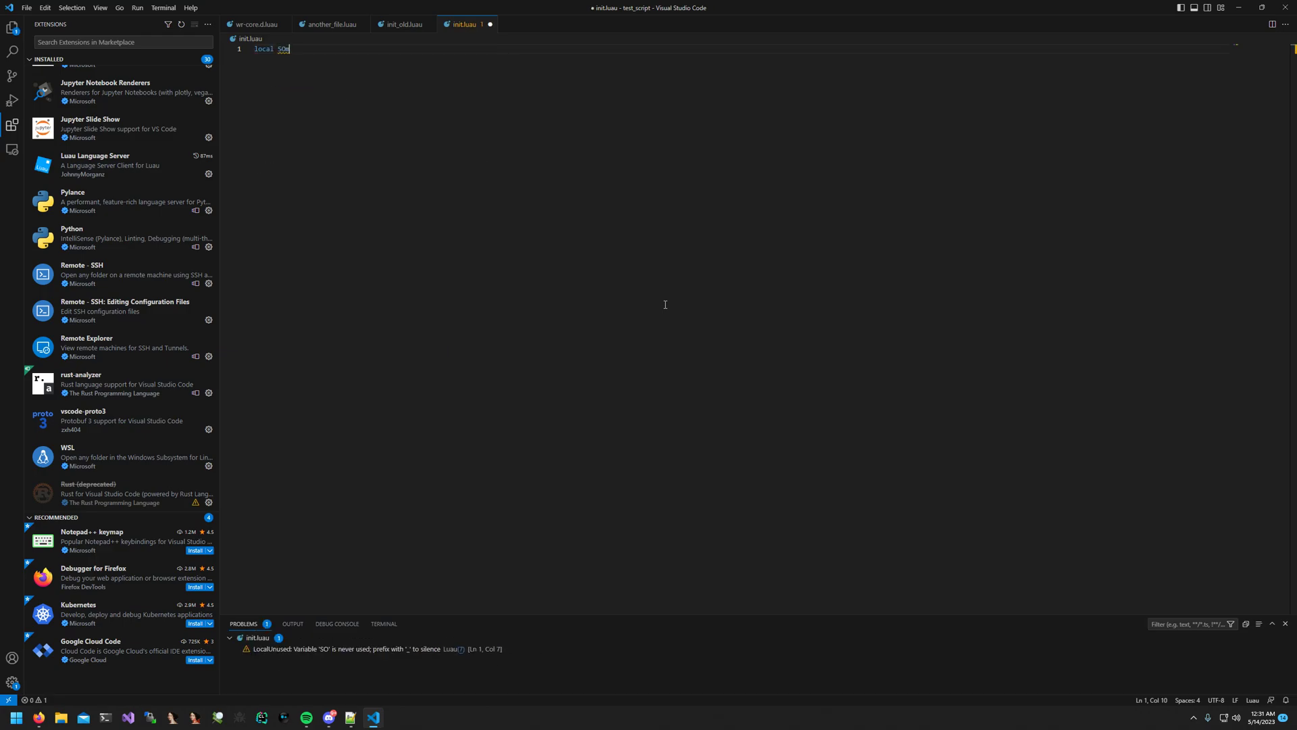
Step: Define the SomeHandler table with __index and a handle_siege_water_load(instance: DataContainer) stub
{"action": "key", "text": "BackSpace"}
{"action": "key", "text": "BackSpace"}
{"action": "key", "text": "BackSpace"}
{"action": "type", "text": "omeHana"}
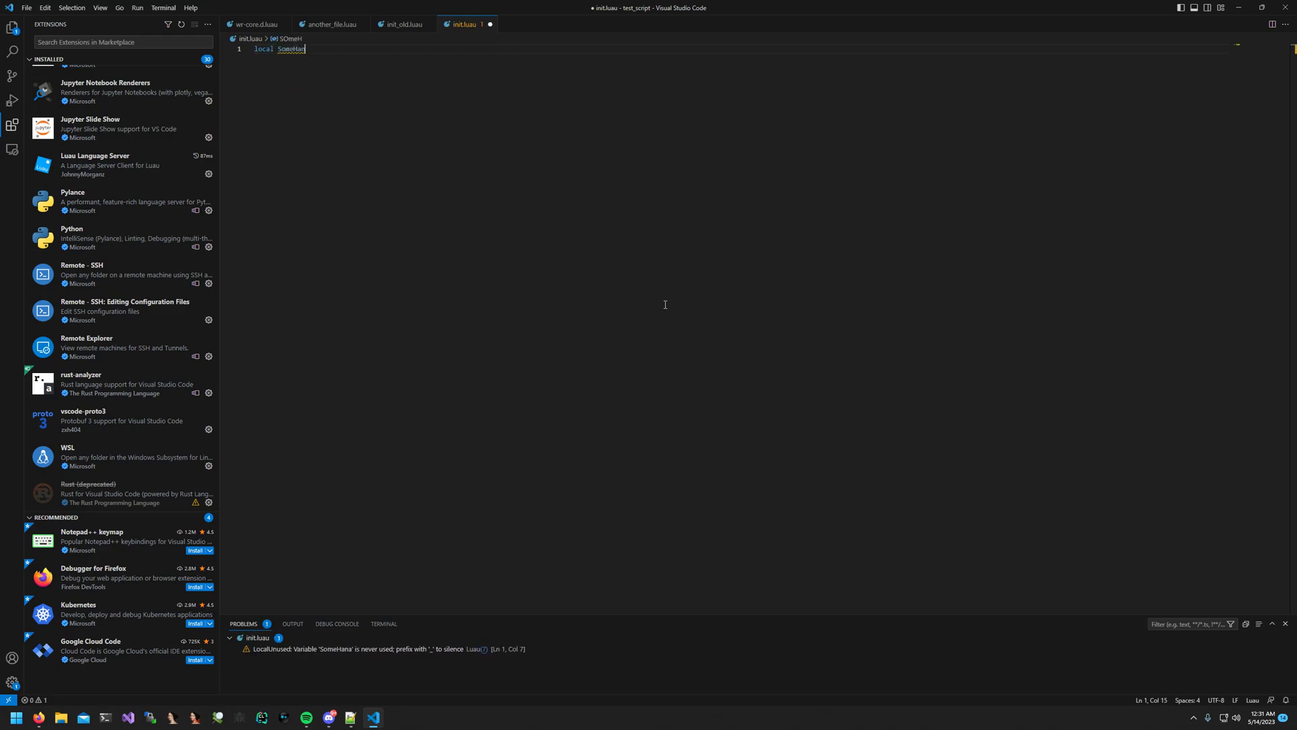
{"action": "key", "text": "BackSpace"}
{"action": "type", "text": "dler = {}"}
{"action": "key", "text": "Return"}
{"action": "type", "text": "Somne"}
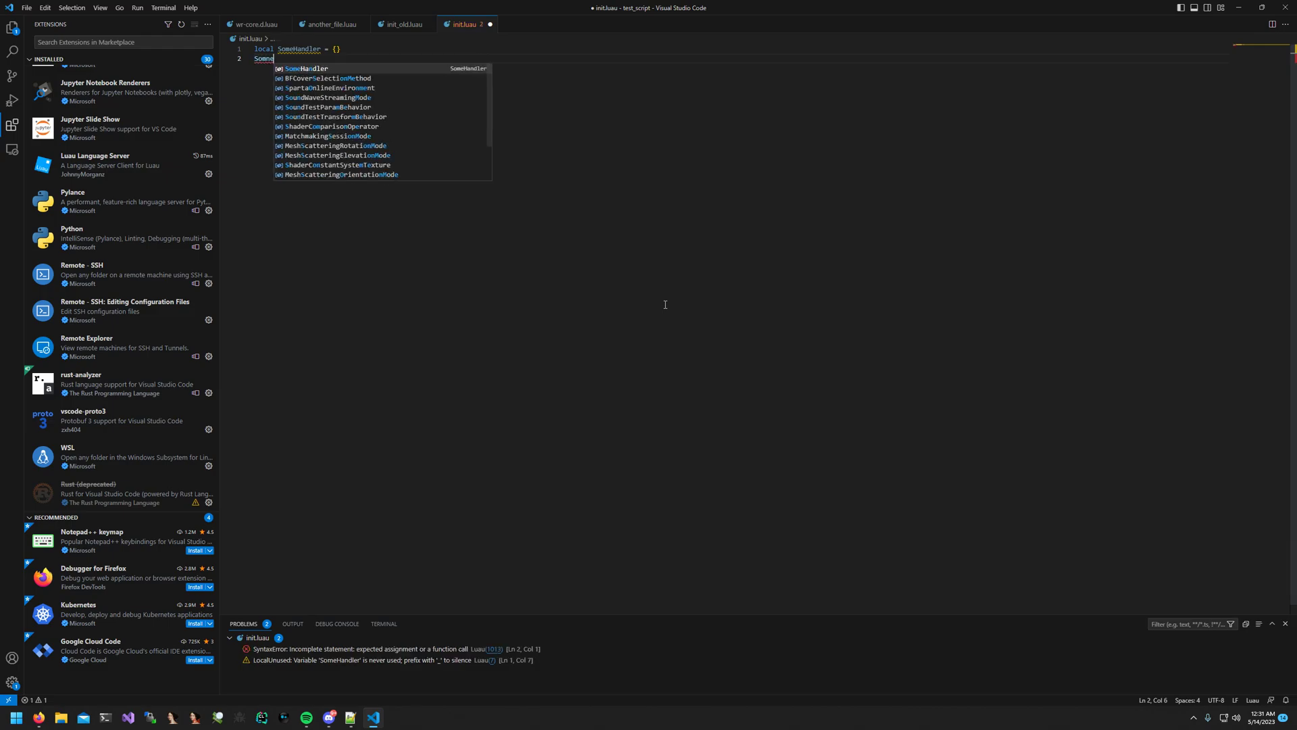
{"action": "type", "text": "SomeHandler.__ind"}
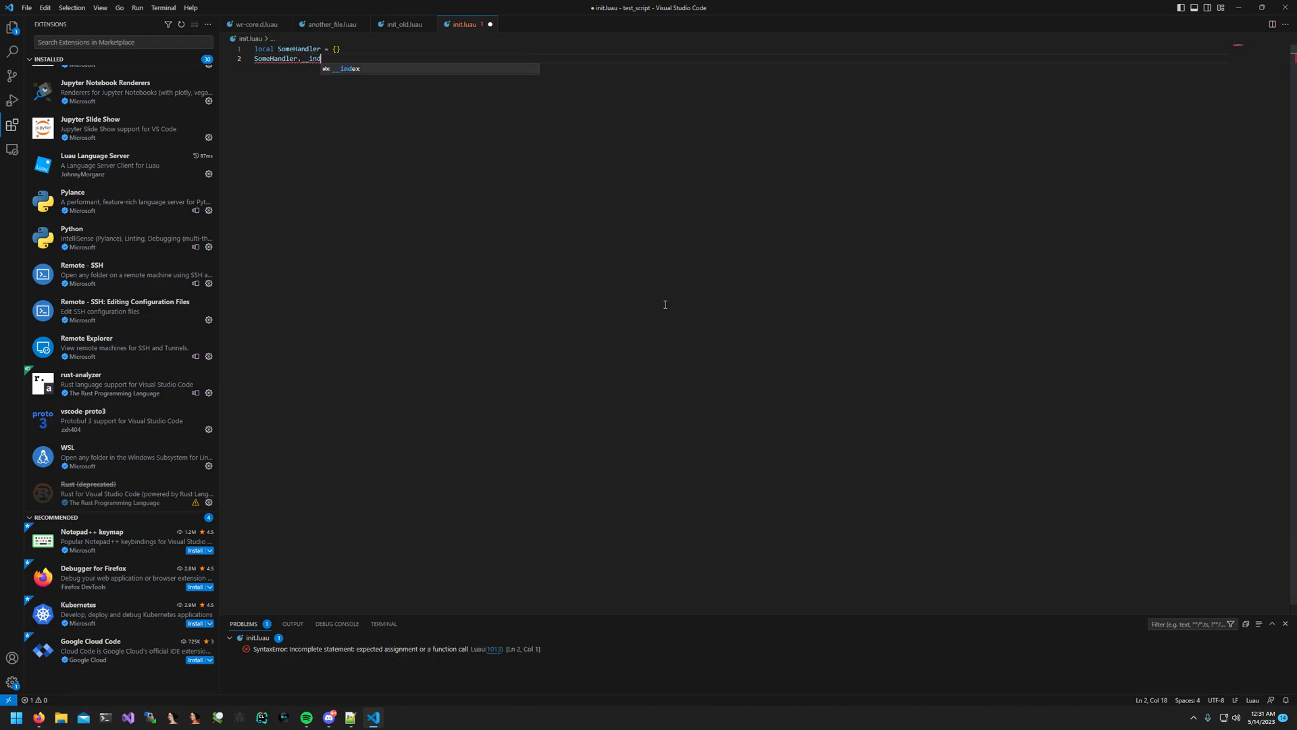
{"action": "type", "text": "ex = Some"}
{"action": "key", "text": "Tab"}
{"action": "key", "text": "Return"}
{"action": "key", "text": "Return"}
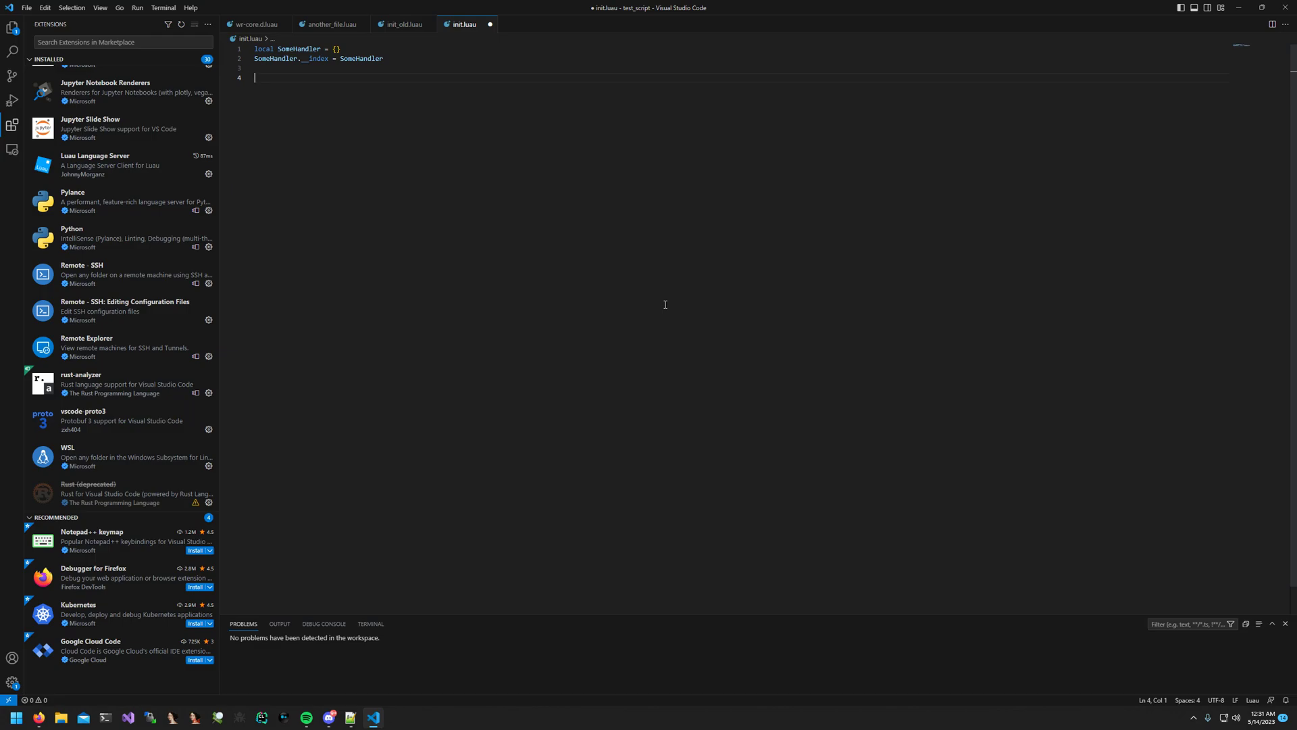
{"action": "type", "text": "function "}
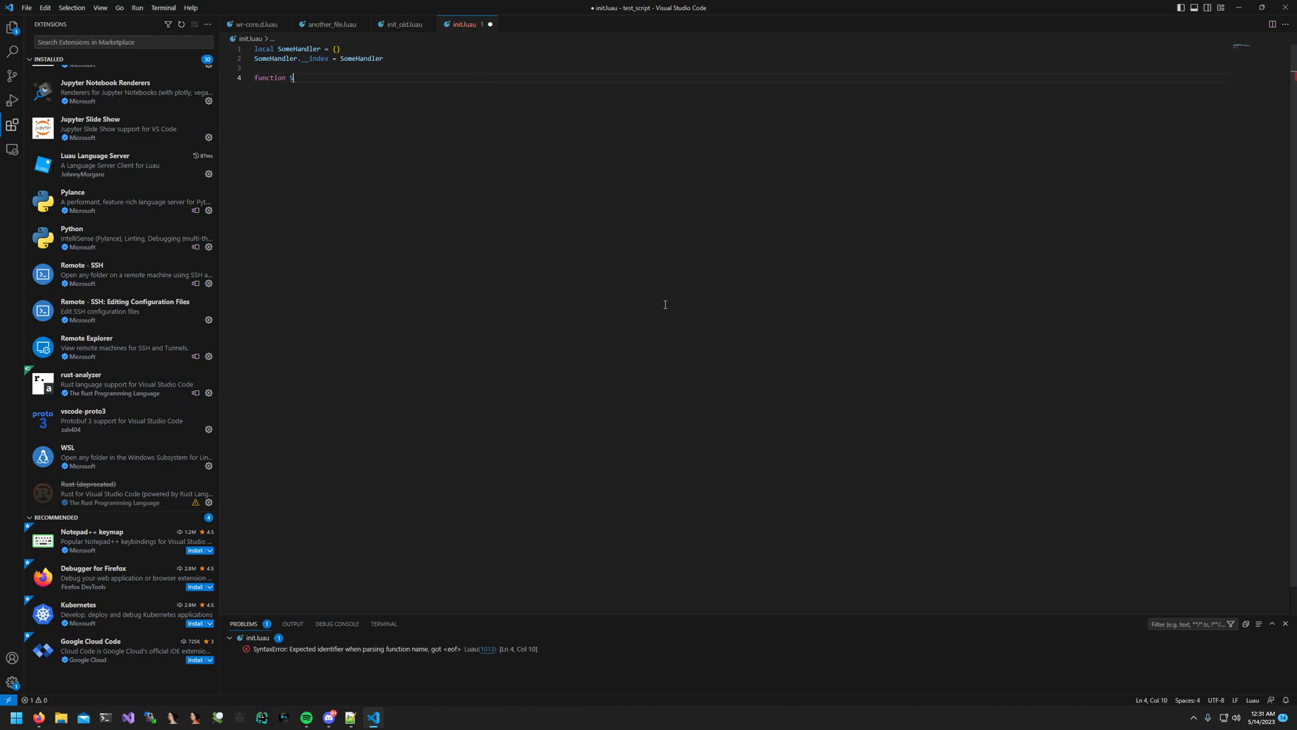
{"action": "type", "text": "SomeHandler:handle_"}
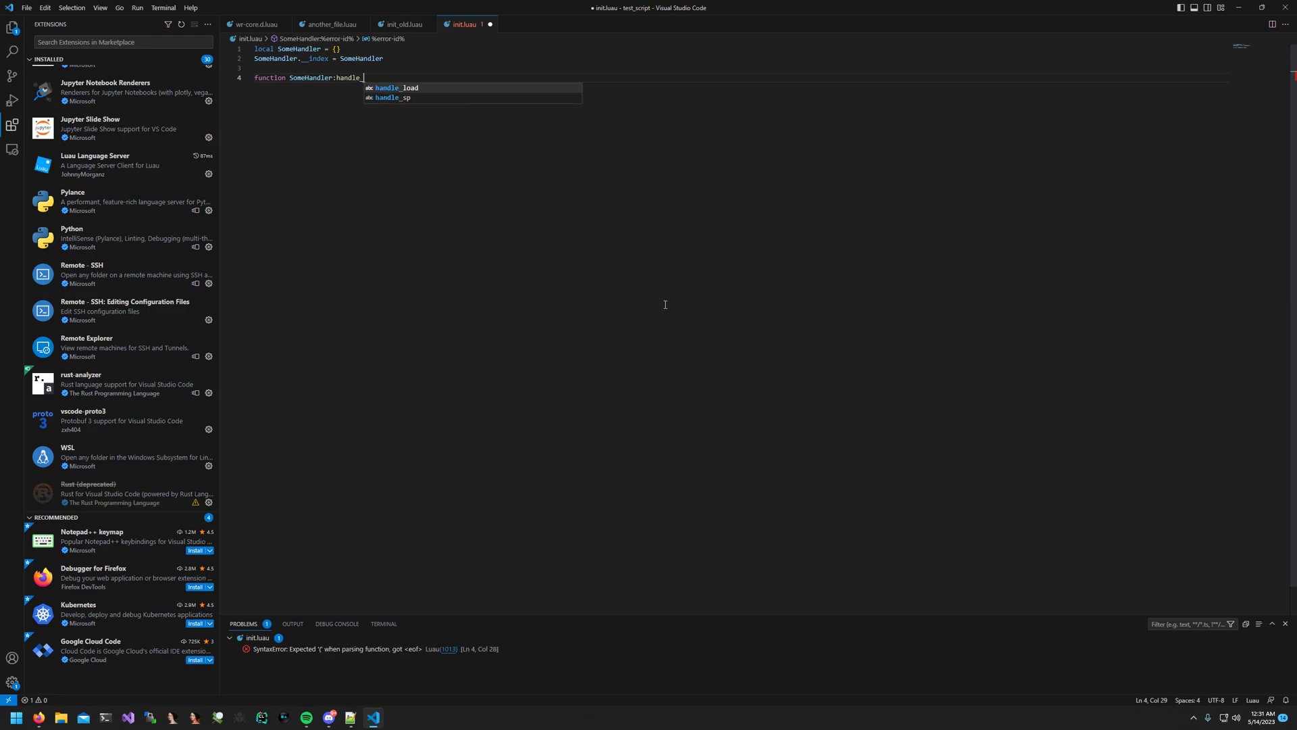
{"action": "type", "text": "si"}
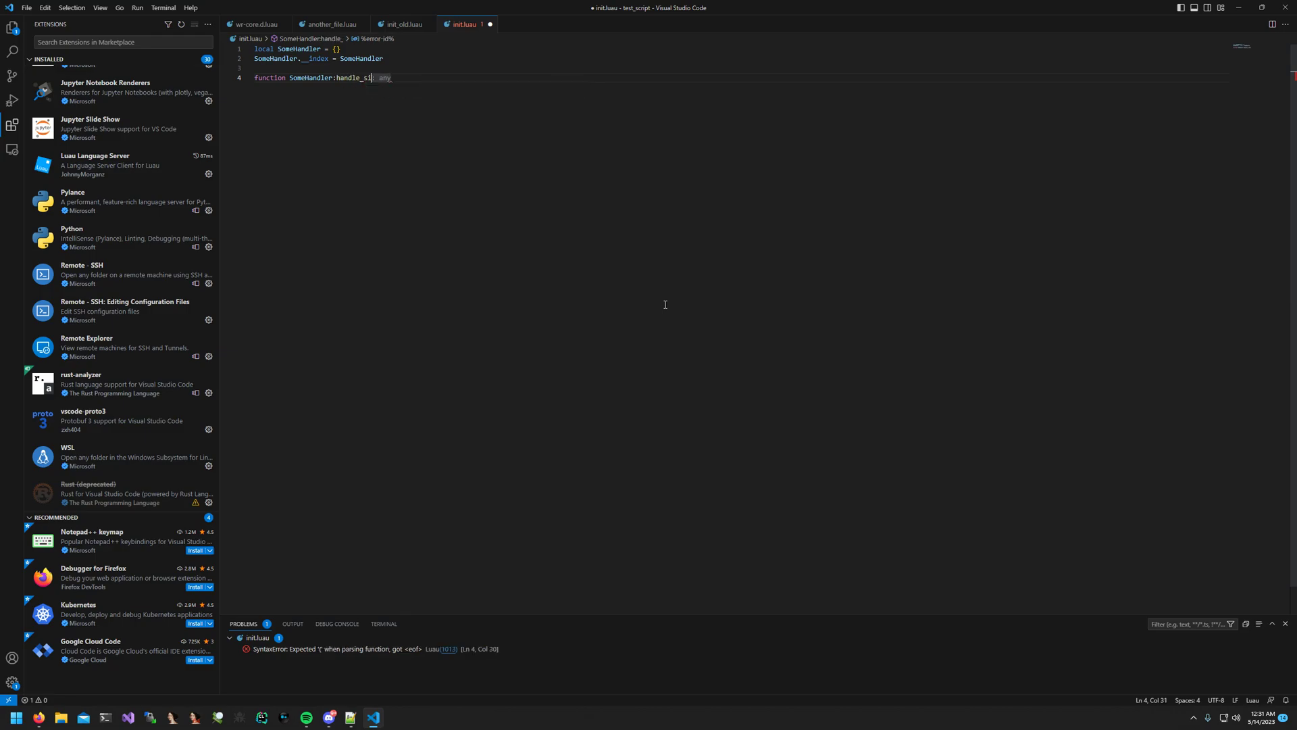
{"action": "type", "text": "ege_water"}
{"action": "type", "text": "_load("}
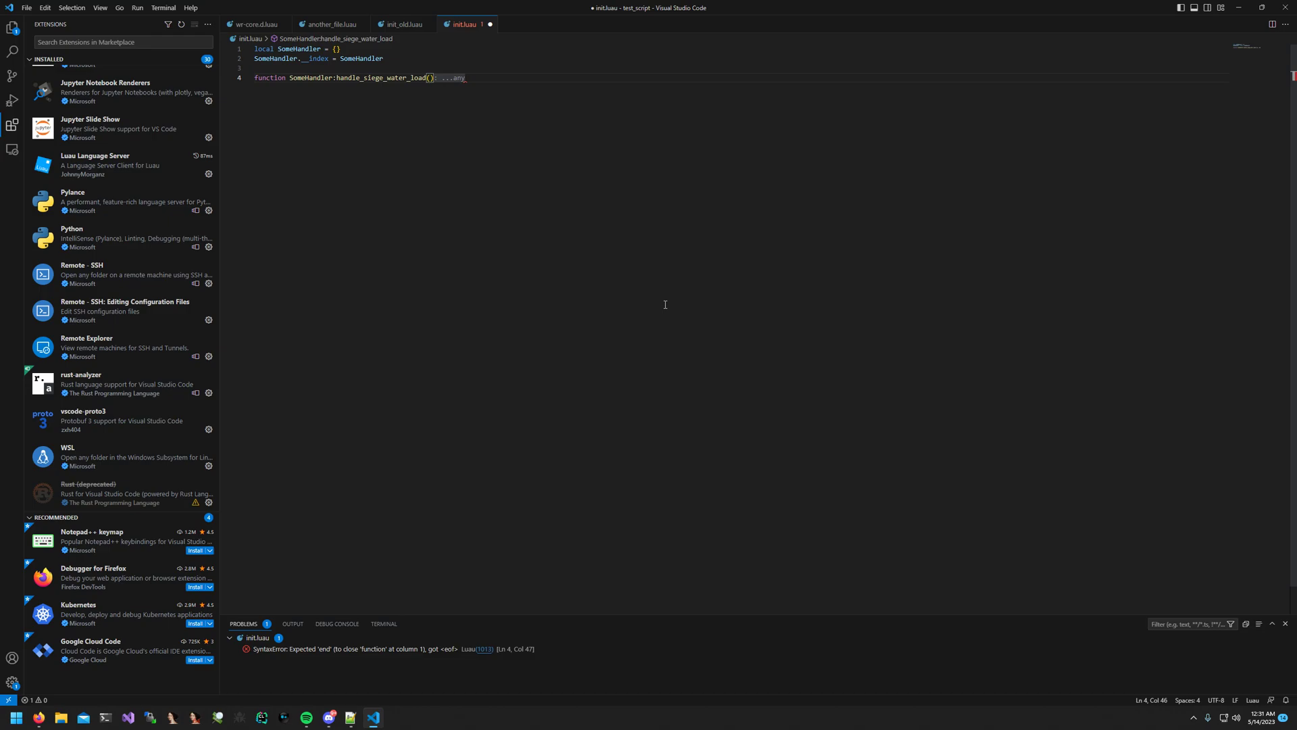
{"action": "type", "text": "insta"}
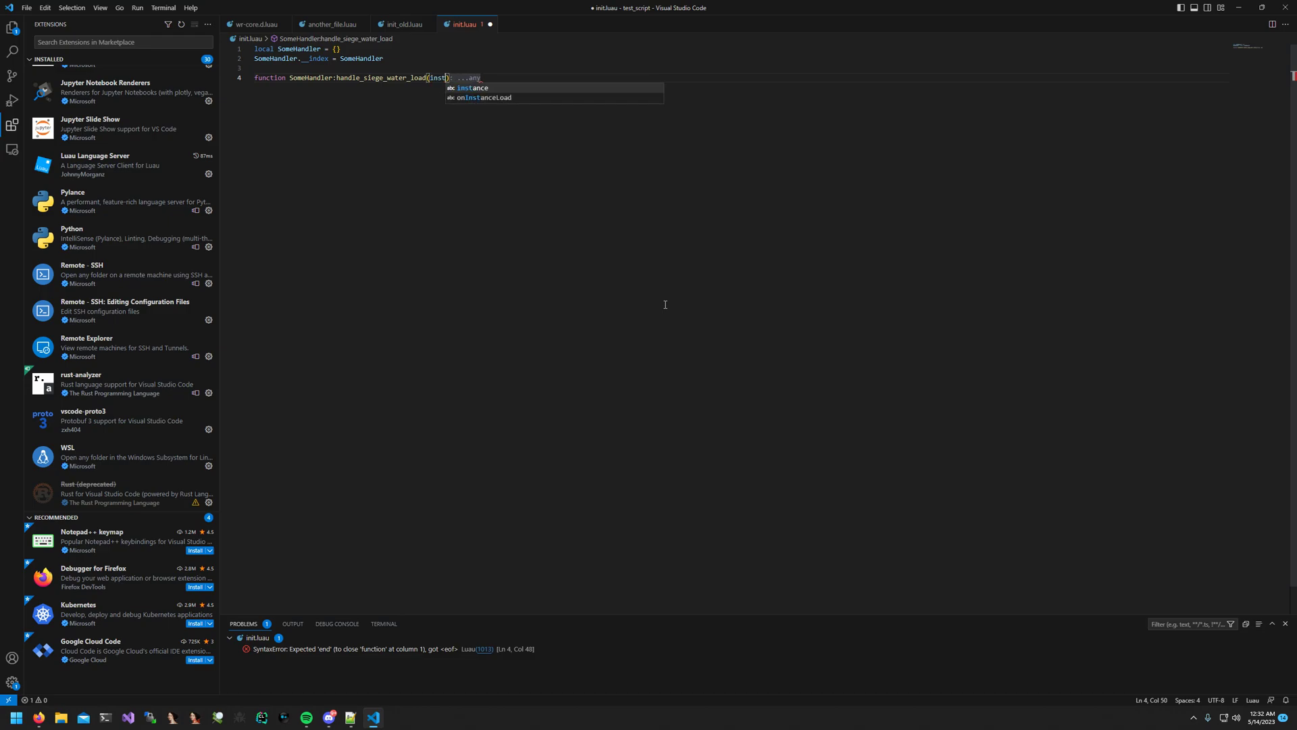
{"action": "type", "text": "nce: DataC"}
{"action": "key", "text": "Tab"}
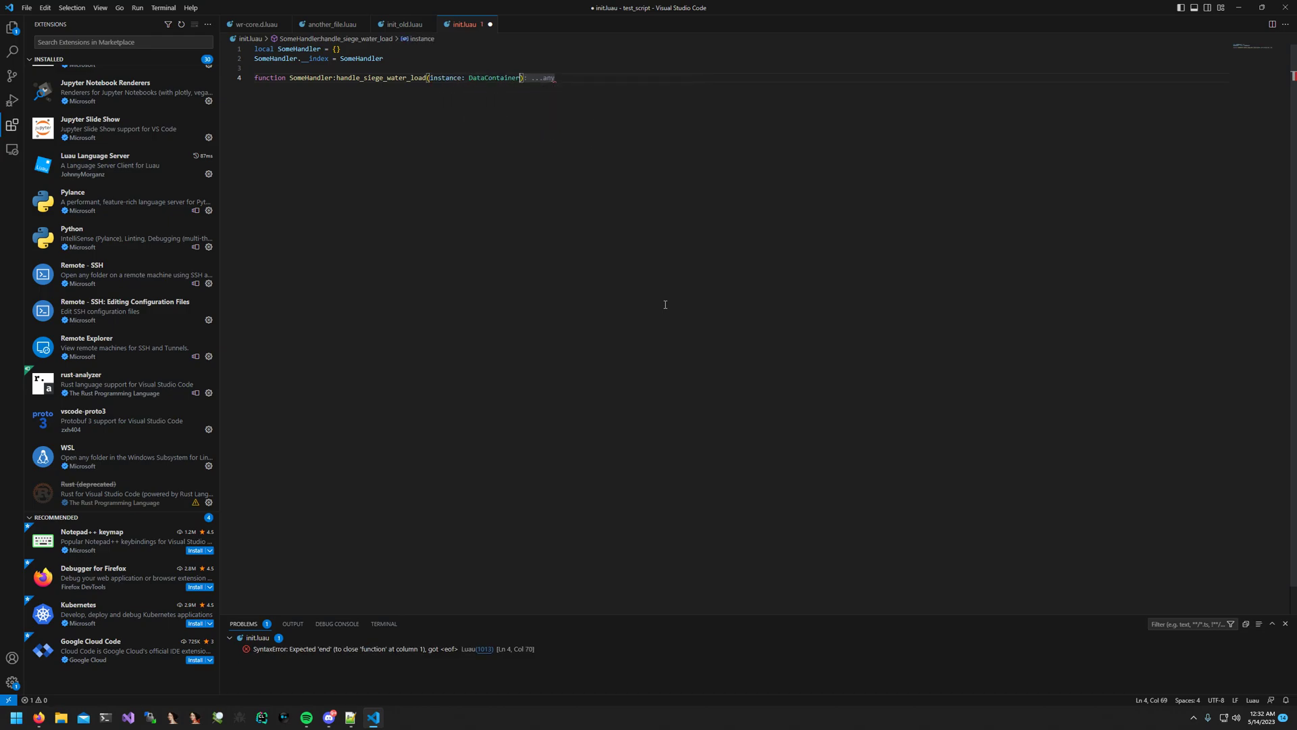
{"action": "type", "text": ")"}
{"action": "key", "text": "Return"}
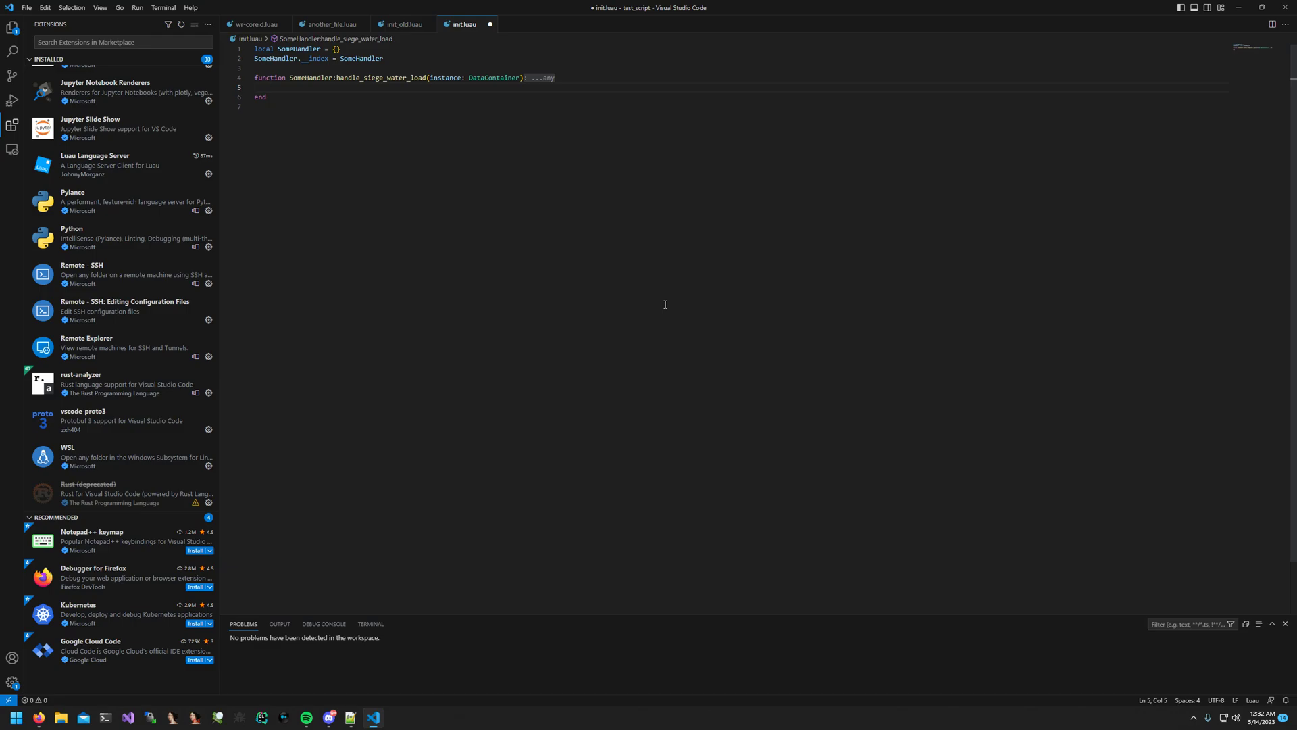
{"action": "key", "text": "Return"}
Step: Declare a local some_handler instance built from SomeHandler
{"action": "key", "text": "ctrl+space"}
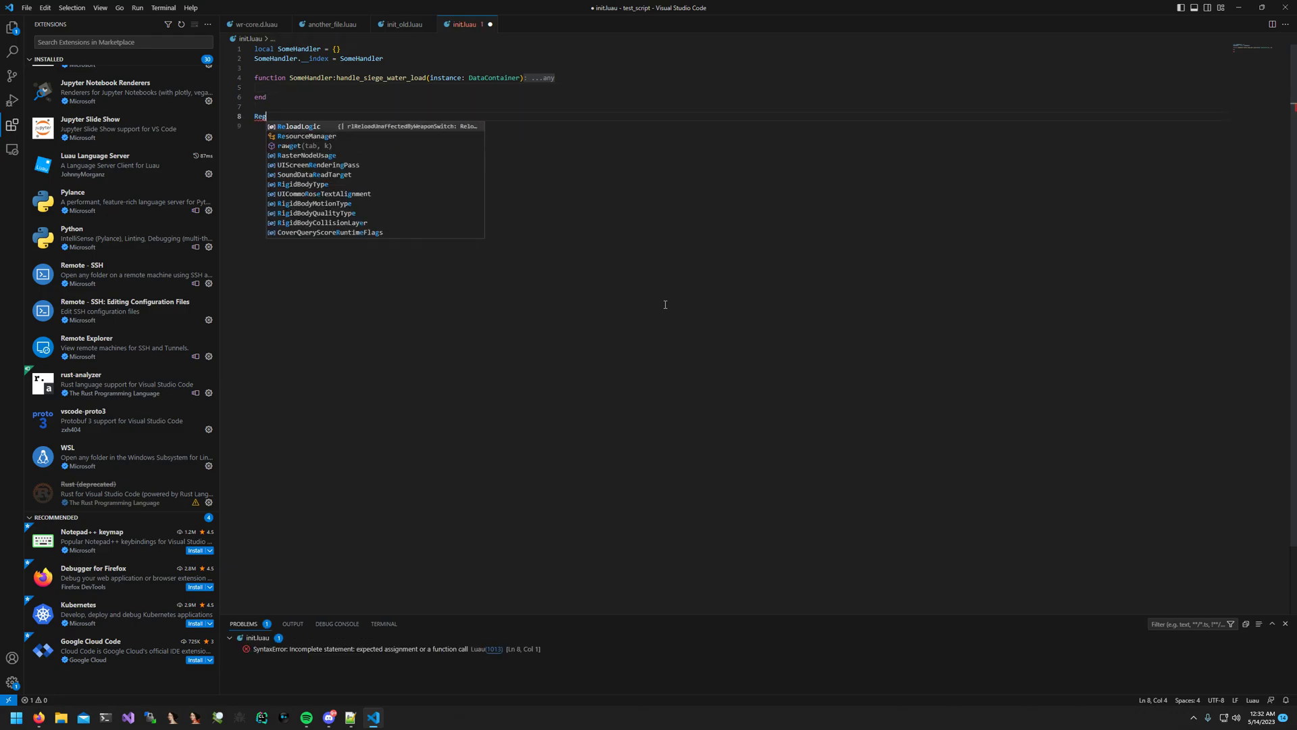
{"action": "key", "text": "Escape"}
{"action": "key", "text": "Return"}
{"action": "key", "text": "Up"}
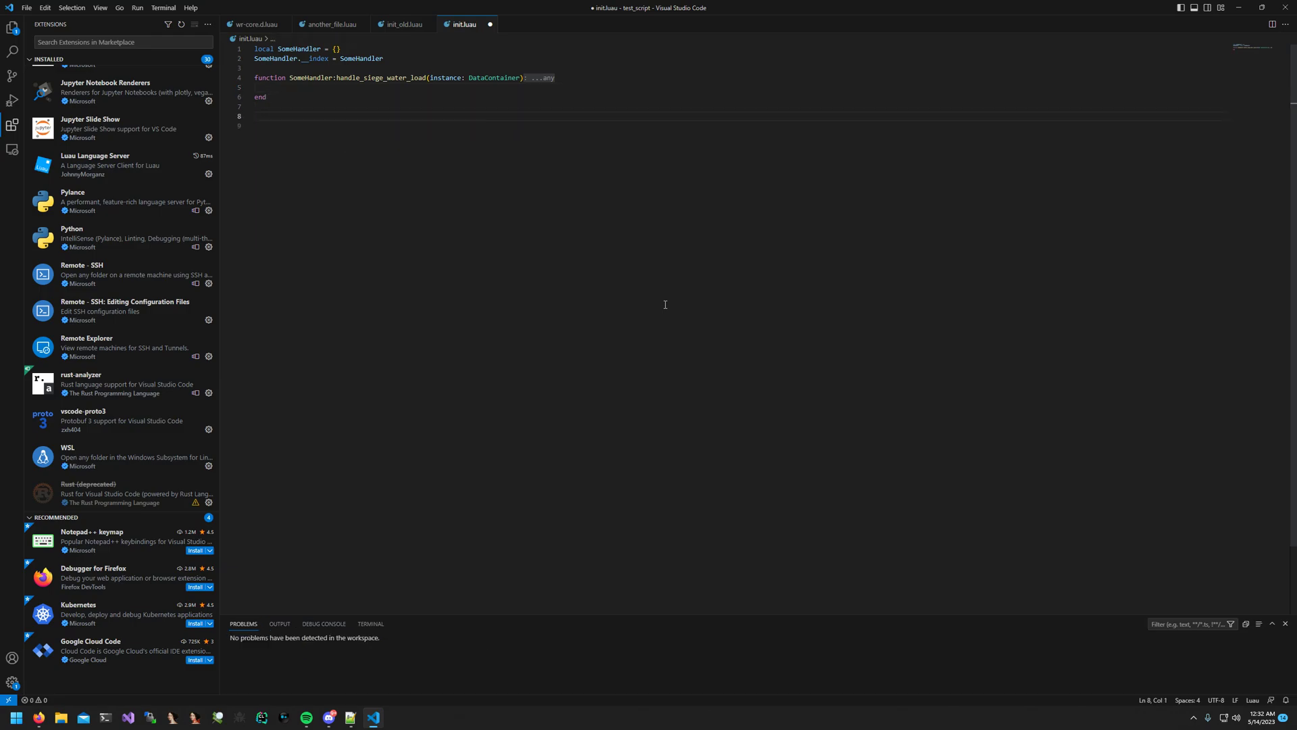
{"action": "type", "text": "local some_han"}
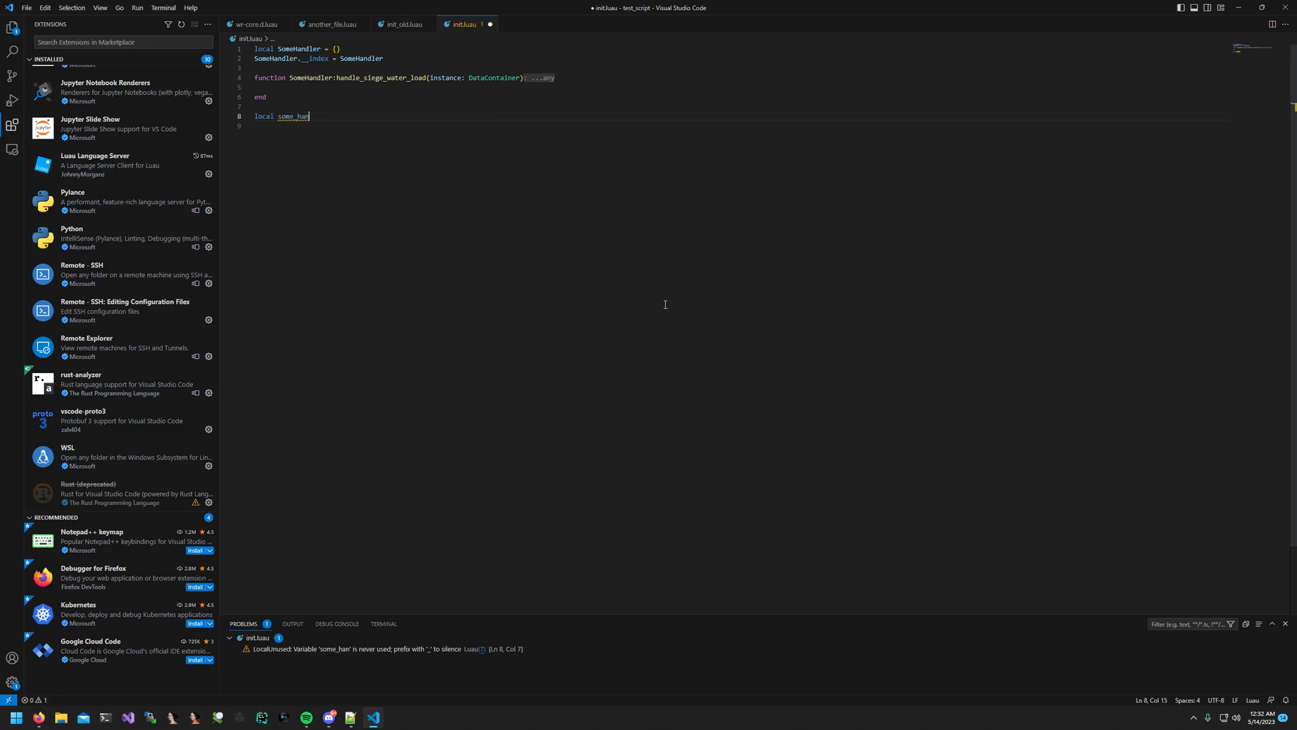
{"action": "type", "text": "dler = Some"}
{"action": "key", "text": "Tab"}
{"action": "key", "text": "Return"}
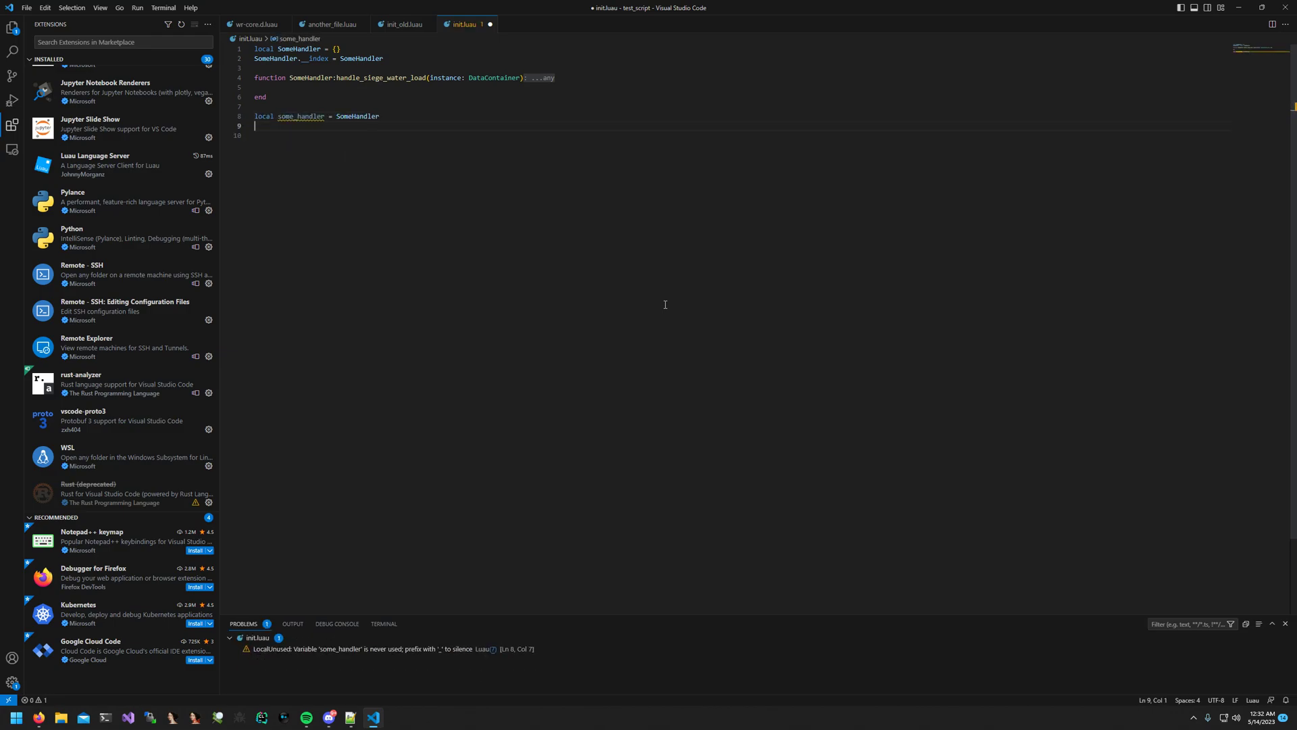
{"action": "key", "text": "Return"}
{"action": "type", "text": "Reg"}
Step: Start a ResourceManager:onInstanceLoad call with Guid("guid_str") and Guid("") placeholder arguments
{"action": "key", "text": "Down"}
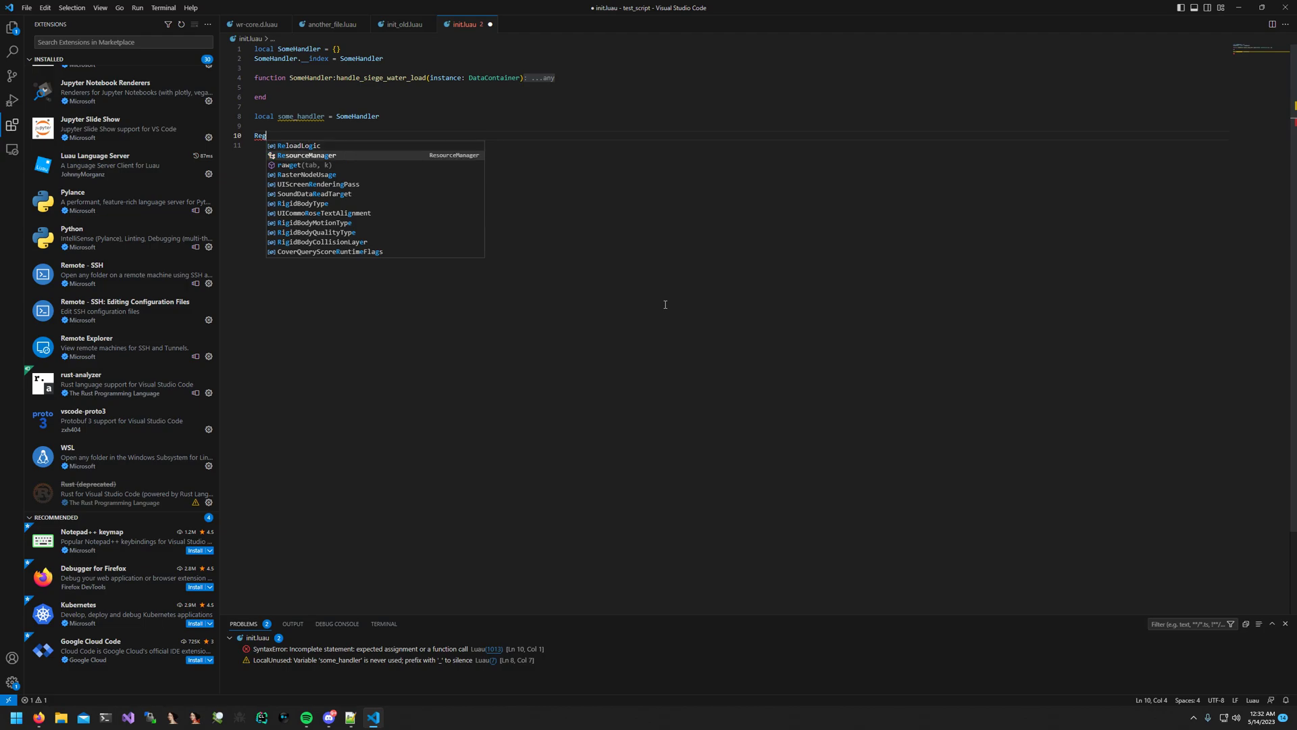
{"action": "key", "text": "Tab"}
{"action": "type", "text": ":"}
{"action": "key", "text": "Tab"}
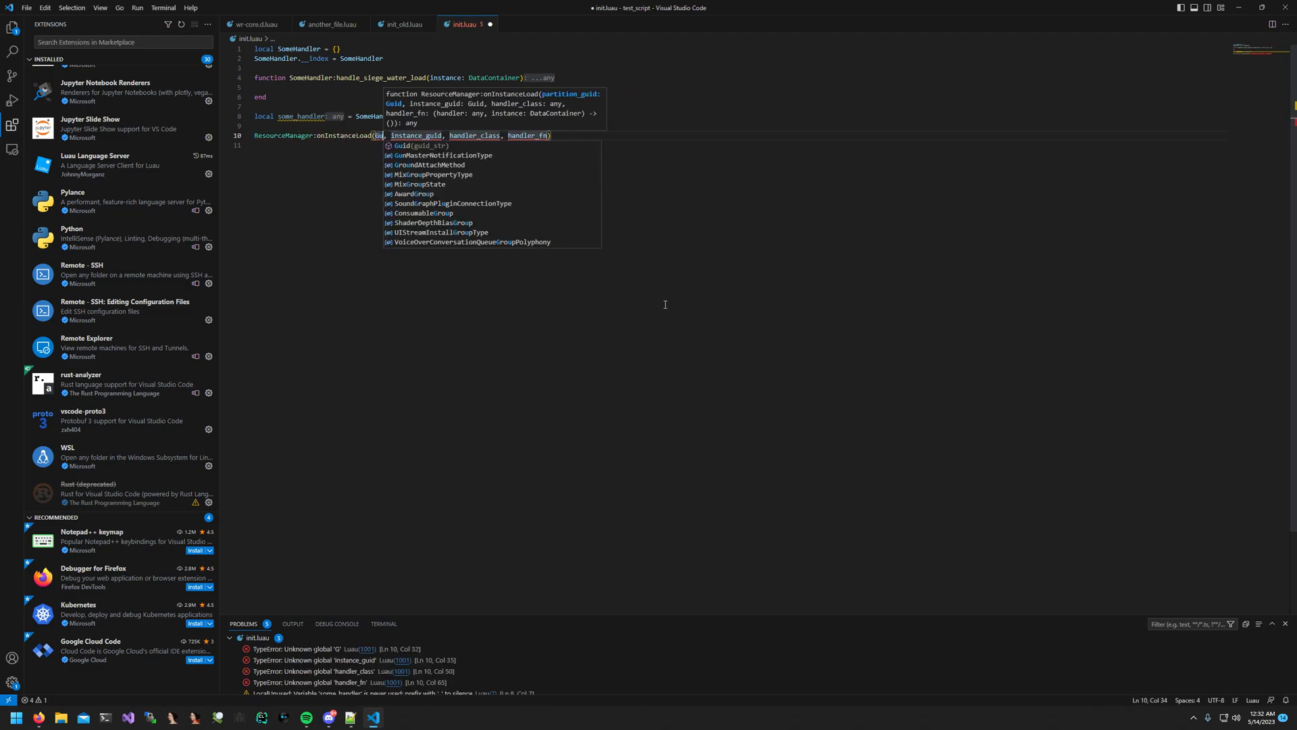
{"action": "type", "text": "id"}
{"action": "key", "text": "Tab"}
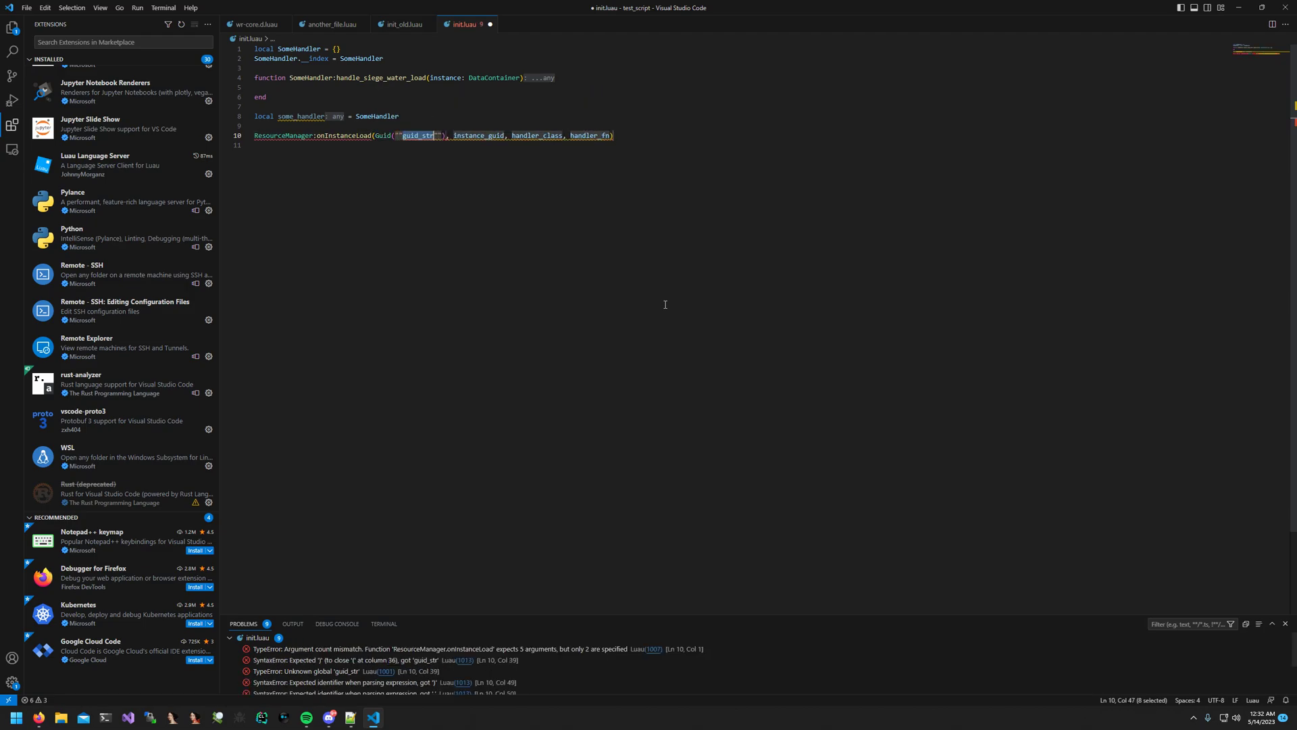
{"action": "key", "text": "Right"}
{"action": "key", "text": "Right"}
{"action": "key", "text": "Right"}
{"action": "key", "text": "ctrl+shift+Right"}
{"action": "type", "text": "Guid(\""}
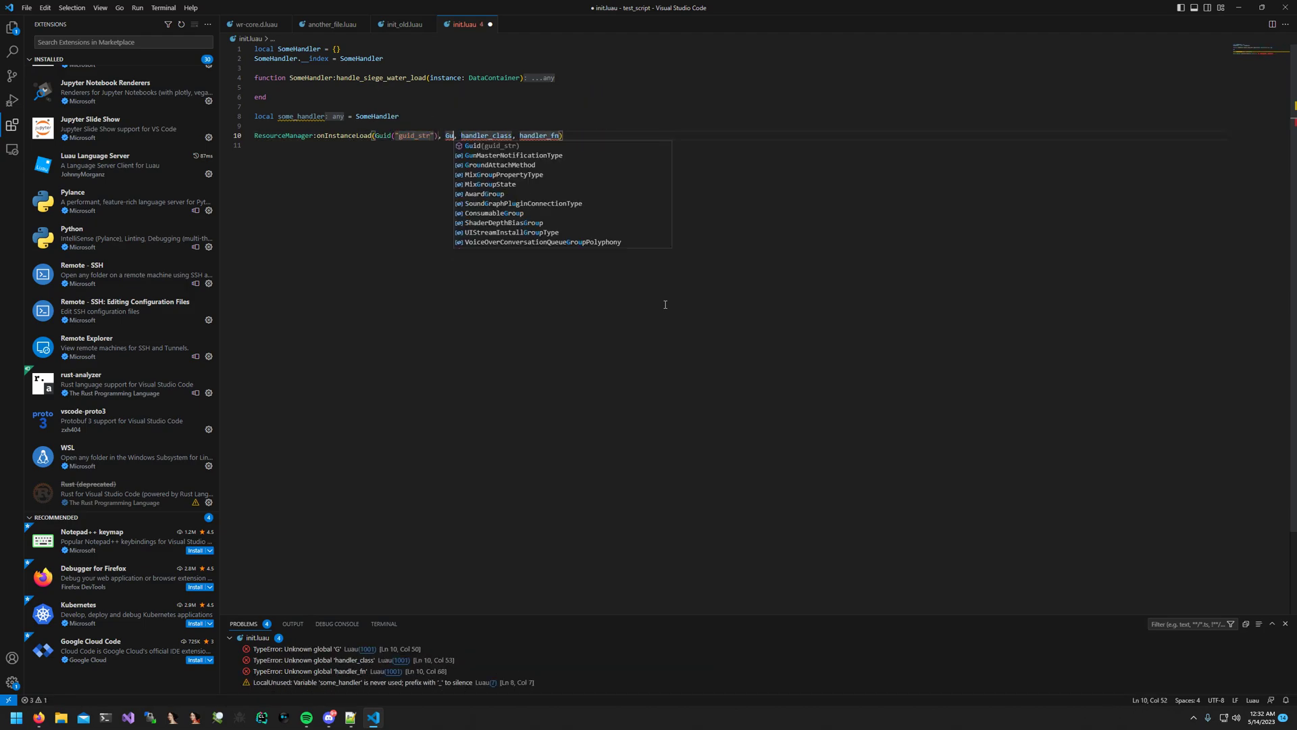
{"action": "key", "text": "ctrl+shift+Right"}
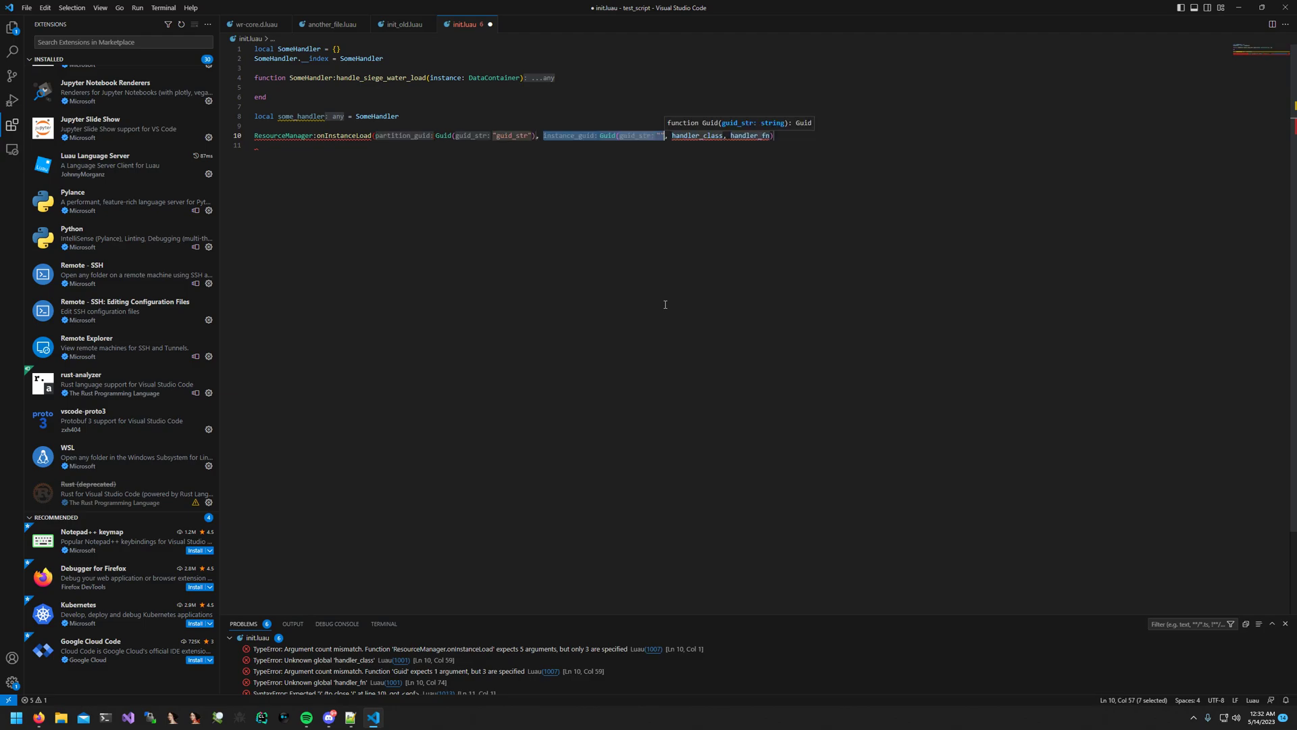
{"action": "key", "text": "Left"}
{"action": "key", "text": "Left"}
{"action": "key", "text": "Left"}
{"action": "type", "text": ")"}
Step: Pass some_handler as handler_class and handle_siege_water_load as handler_fn
{"action": "key", "text": "Right"}
{"action": "key", "text": "Right"}
{"action": "key", "text": "ctrl+shift+Right"}
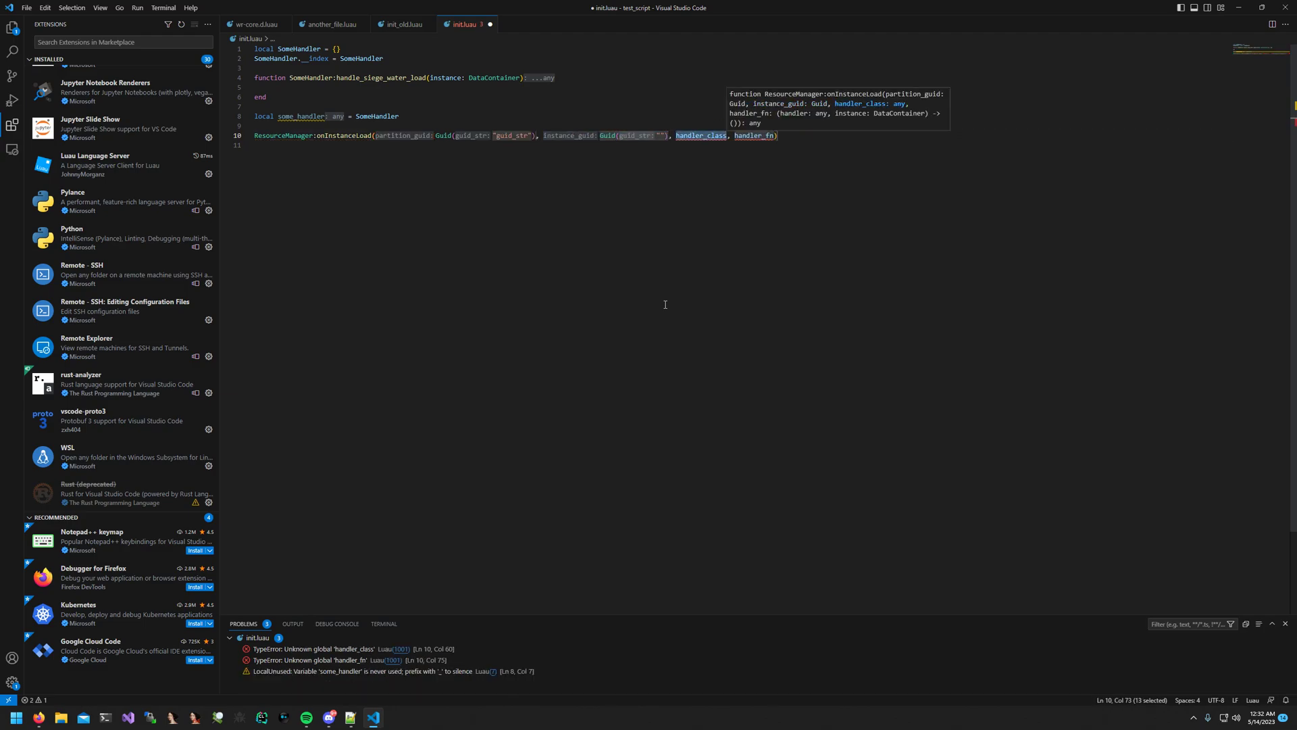
{"action": "type", "text": "som"}
{"action": "key", "text": "Tab"}
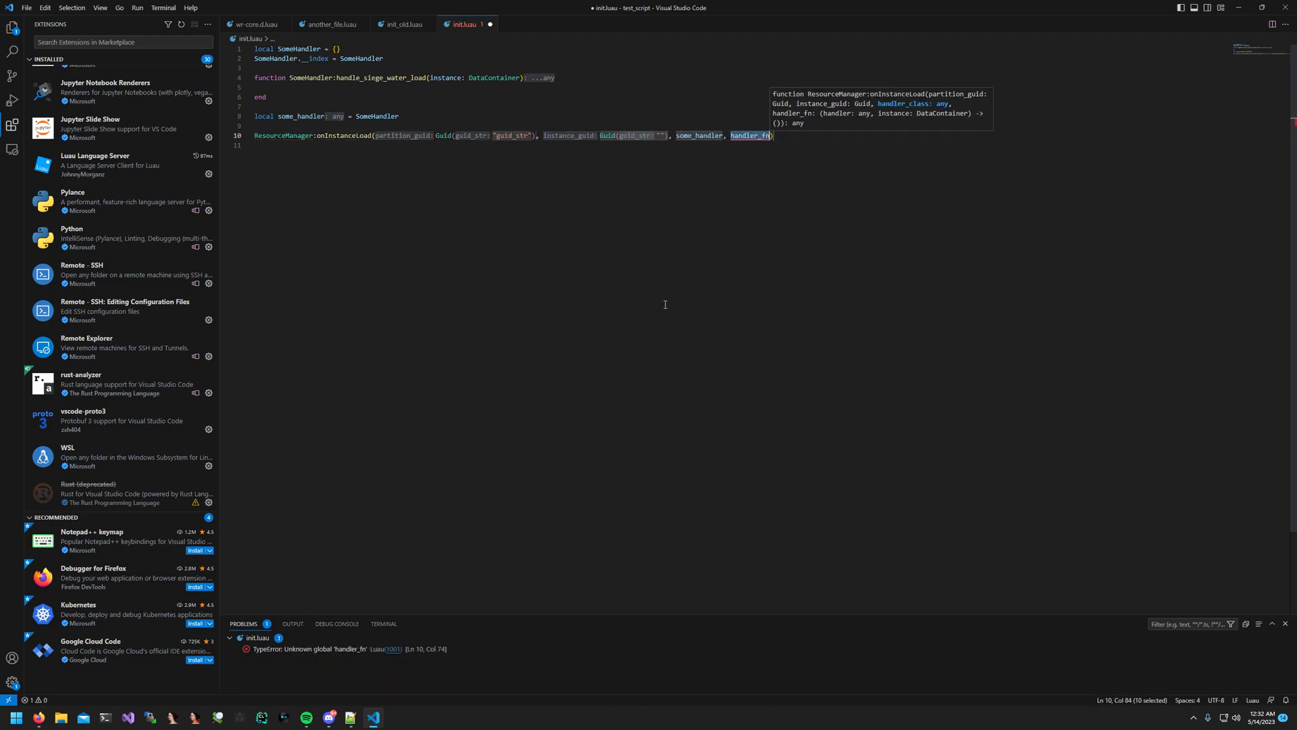
{"action": "key", "text": "Right"}
{"action": "key", "text": "Right"}
{"action": "key", "text": "ctrl+shift+Right"}
{"action": "type", "text": "some"}
{"action": "key", "text": "Tab"}
{"action": "type", "text": "."}
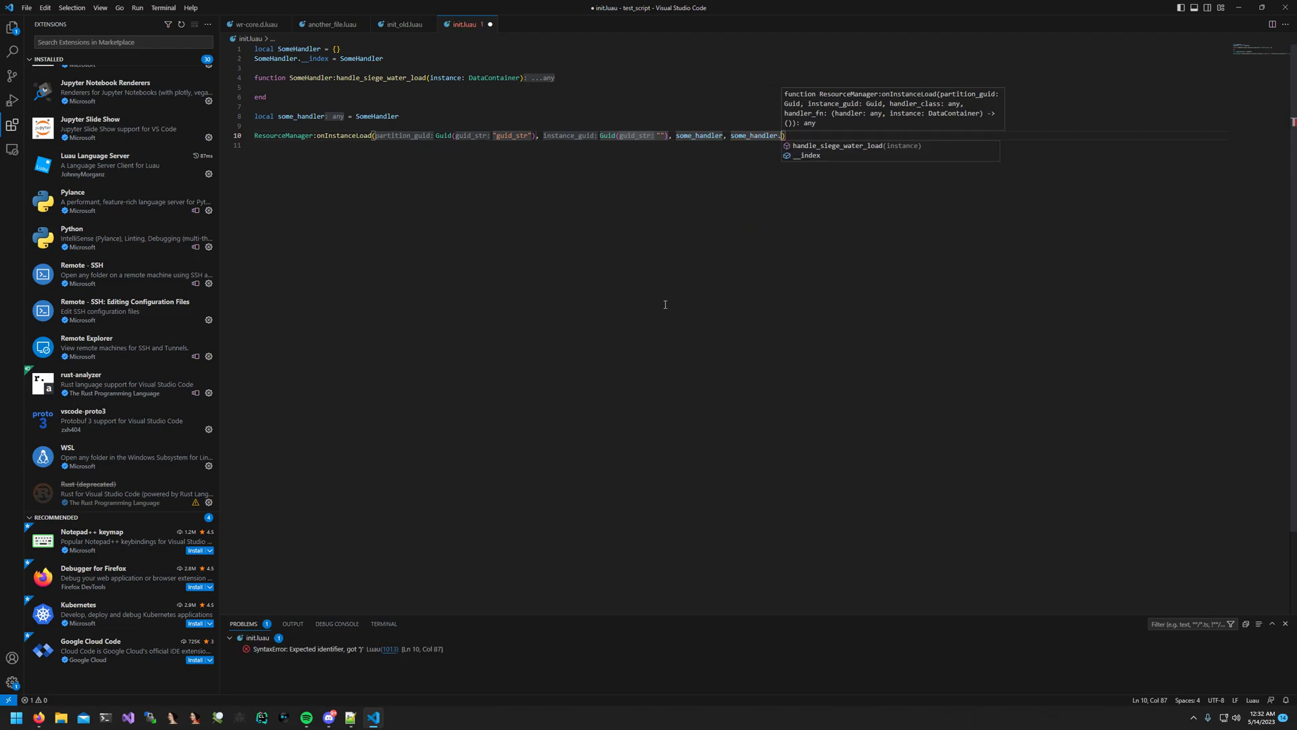
{"action": "key", "text": "Tab"}
{"action": "key", "text": "BackSpace"}
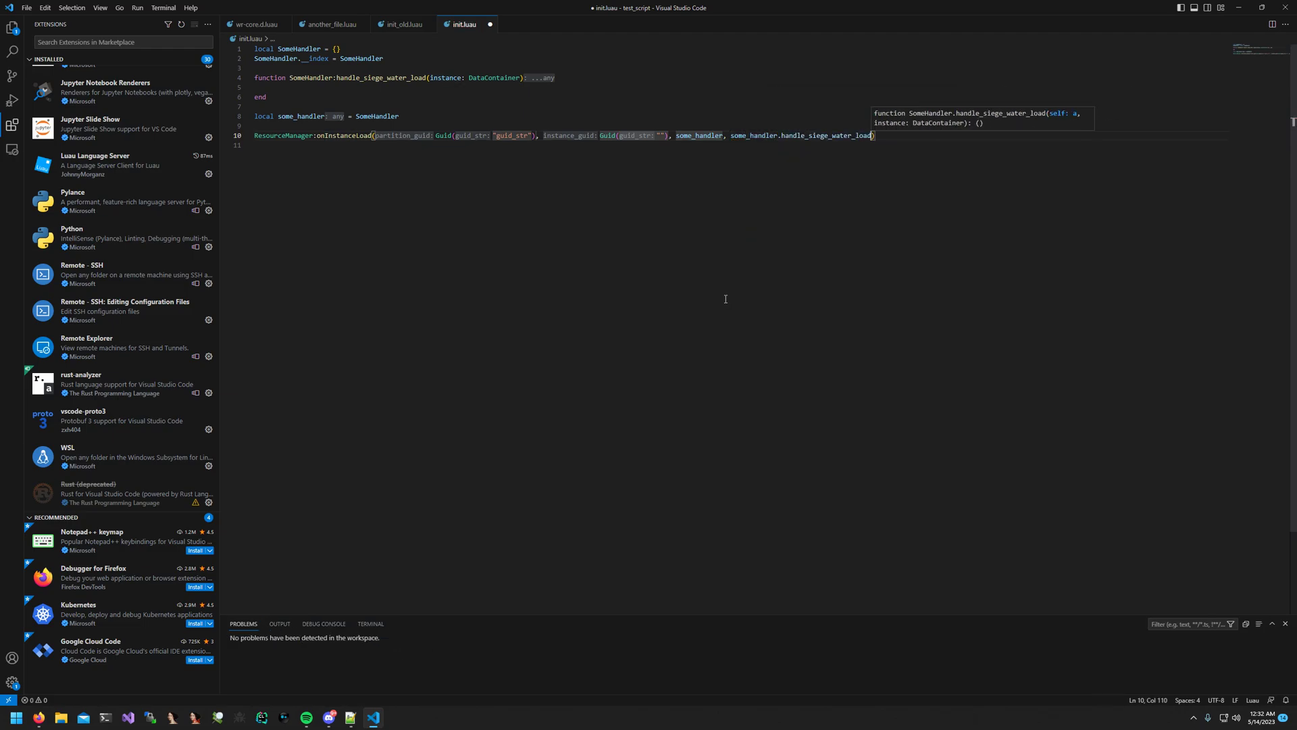
{"action": "key", "text": "BackSpace"}
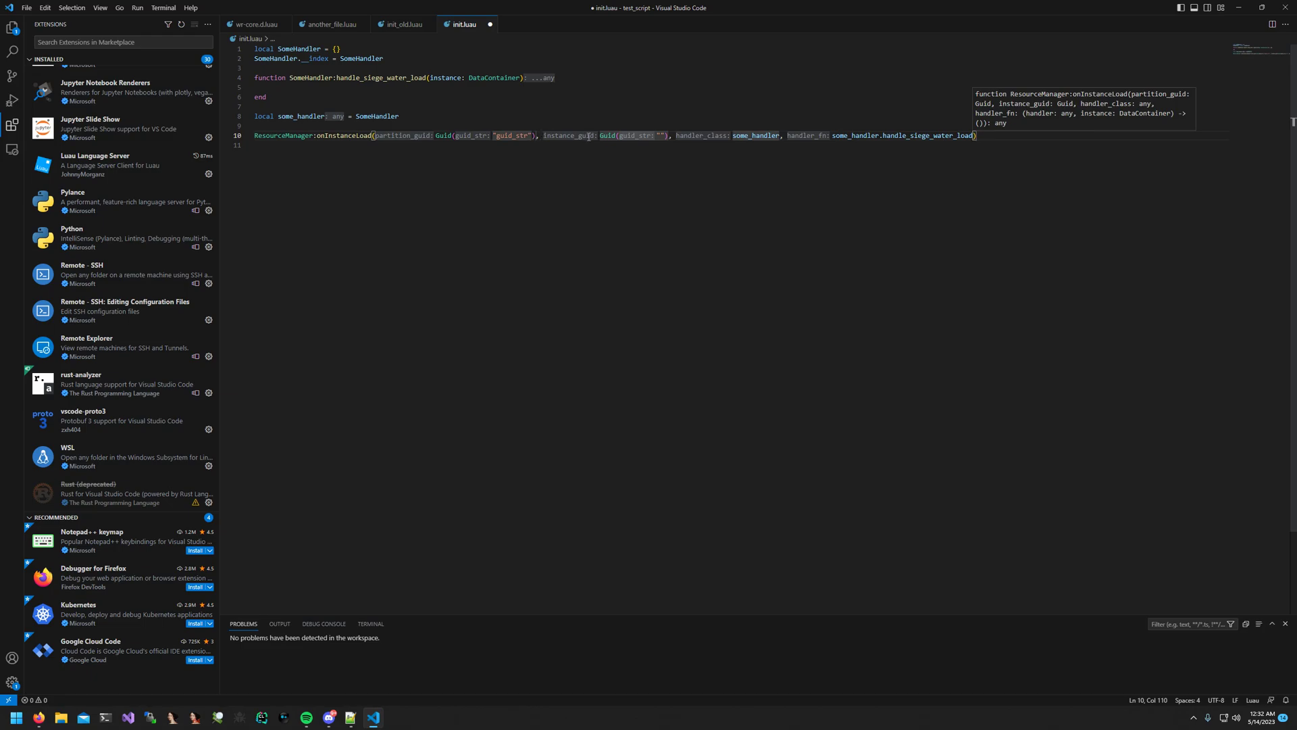
Step: Wrap the long onInstanceLoad registration call onto a second line
{"action": "left_click", "coordinate": [598, 137]}
{"action": "key", "text": "Return"}
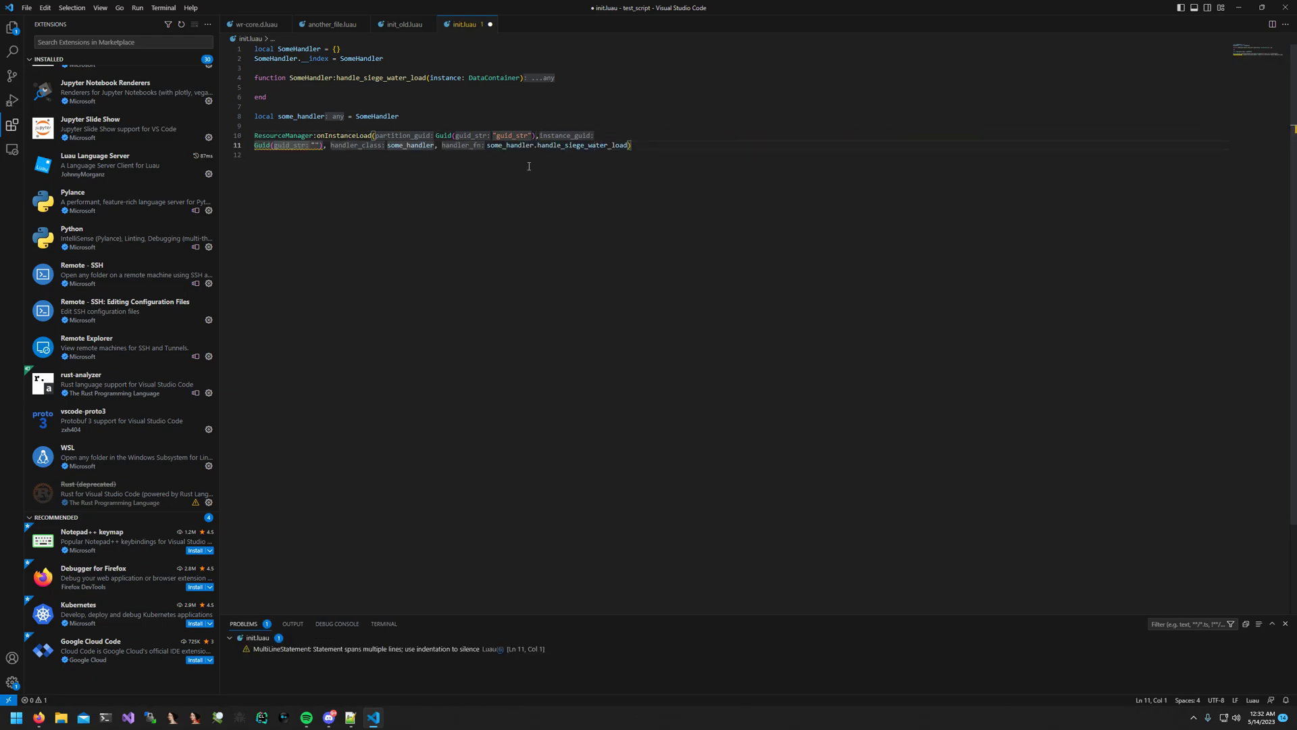
{"action": "key", "text": "End"}
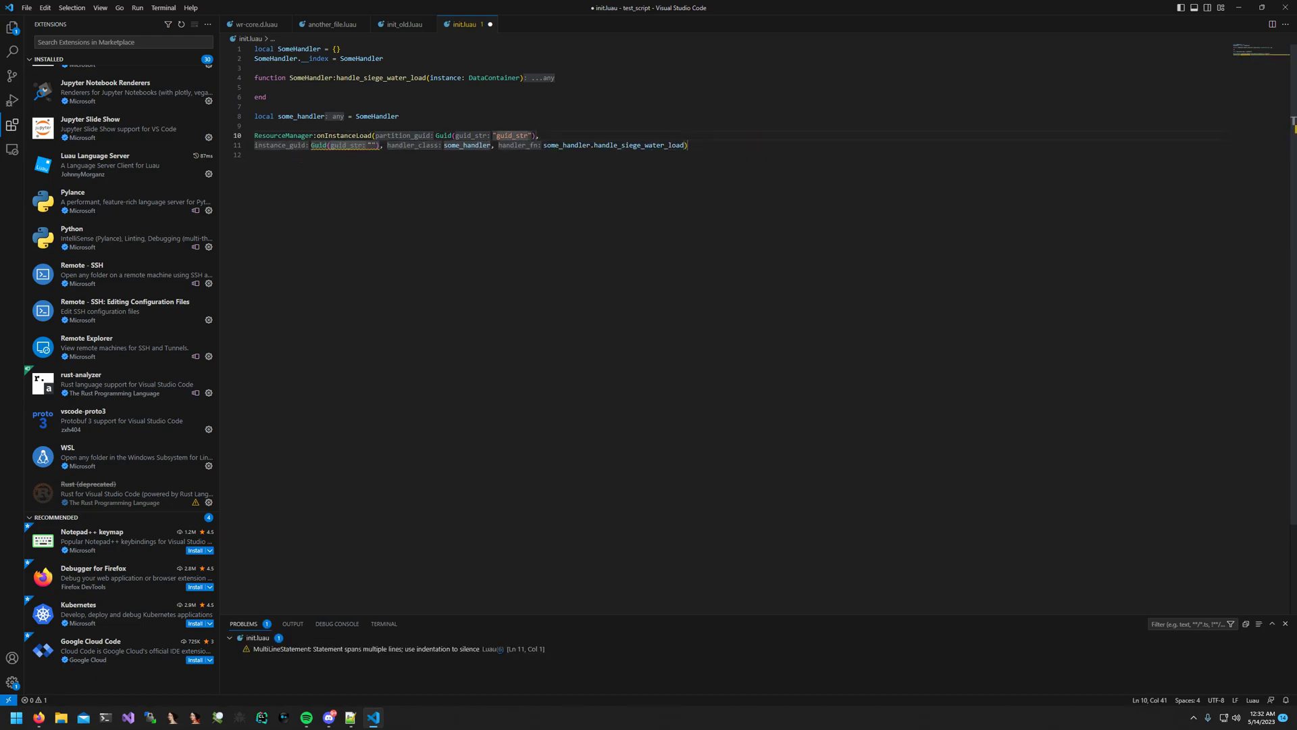
{"action": "key", "text": "alt+Tab"}
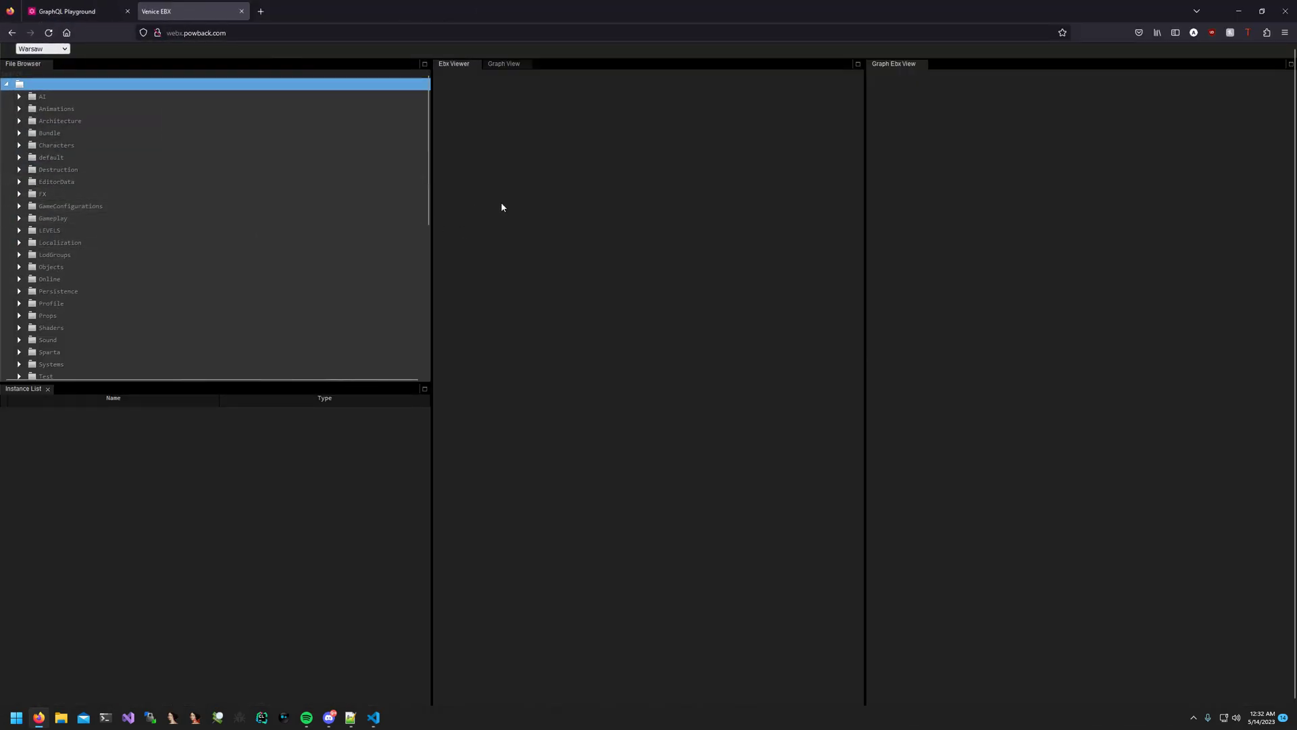
Step: Browse the Warsaw data to LEVELS > MP > MP_Siege and open Water.json
{"action": "left_click", "coordinate": [46, 49]}
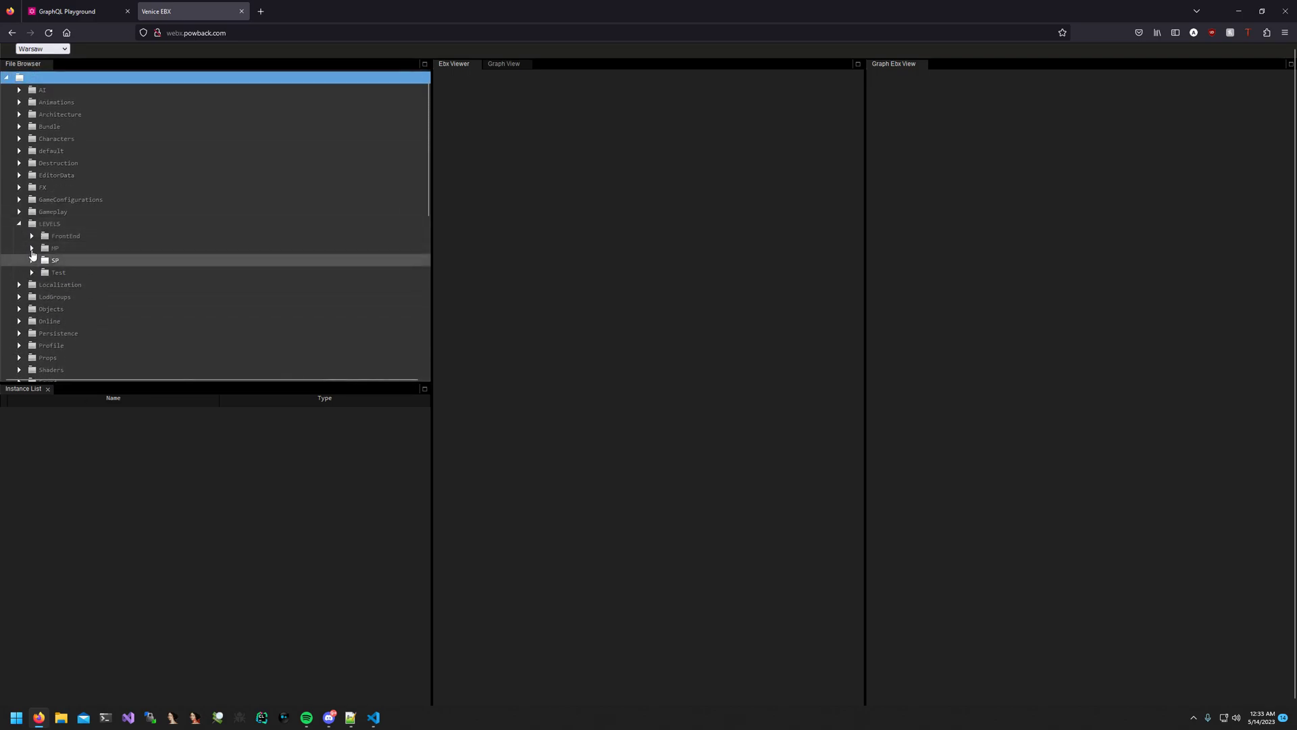
{"action": "left_click", "coordinate": [32, 248]}
{"action": "scroll", "coordinate": [52, 260], "scroll_direction": "down", "scroll_amount": 1}
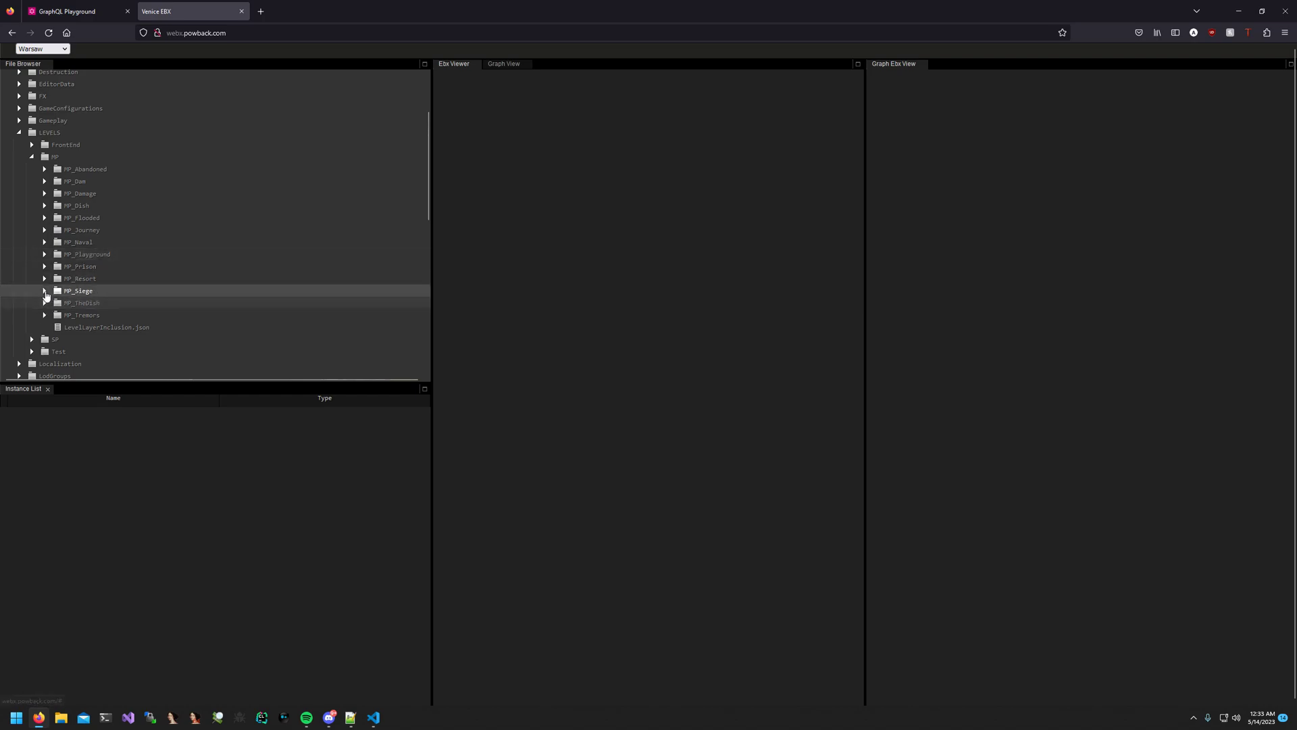
{"action": "left_click", "coordinate": [52, 255]}
{"action": "scroll", "coordinate": [52, 260], "scroll_direction": "down", "scroll_amount": 3}
{"action": "scroll", "coordinate": [71, 249], "scroll_direction": "down", "scroll_amount": 2}
{"action": "scroll", "coordinate": [79, 238], "scroll_direction": "down", "scroll_amount": 3}
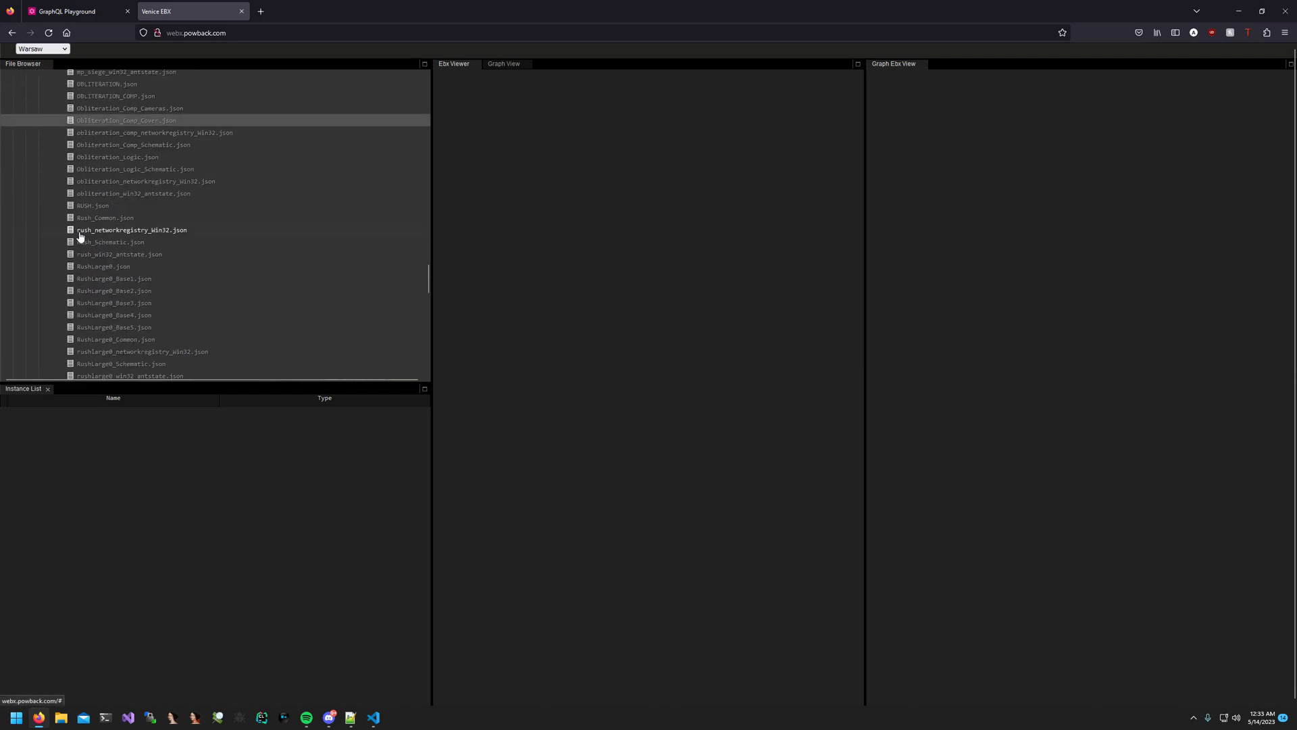
{"action": "scroll", "coordinate": [84, 243], "scroll_direction": "down", "scroll_amount": 2}
{"action": "left_click", "coordinate": [92, 336]}
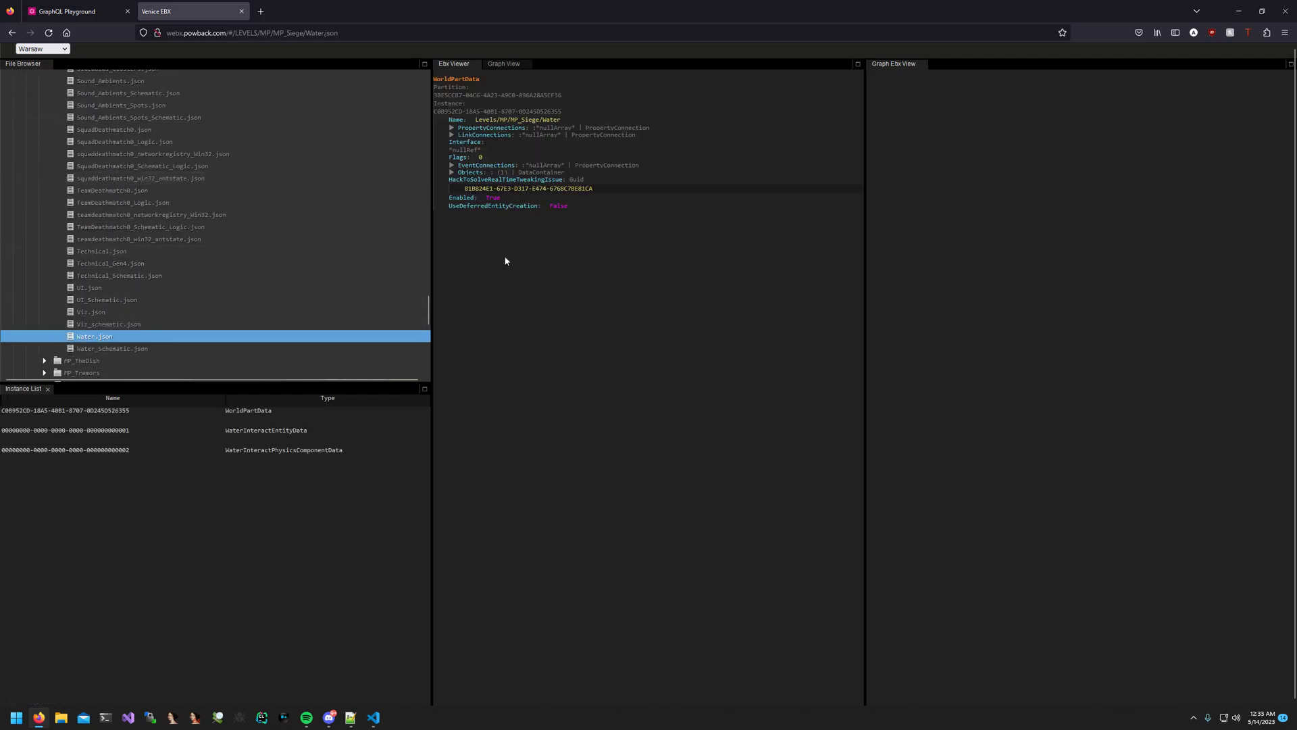
Step: Expand Objects and WaterInteractEntityData, then select the water's LinearTransform block
{"action": "double_click", "coordinate": [466, 173]}
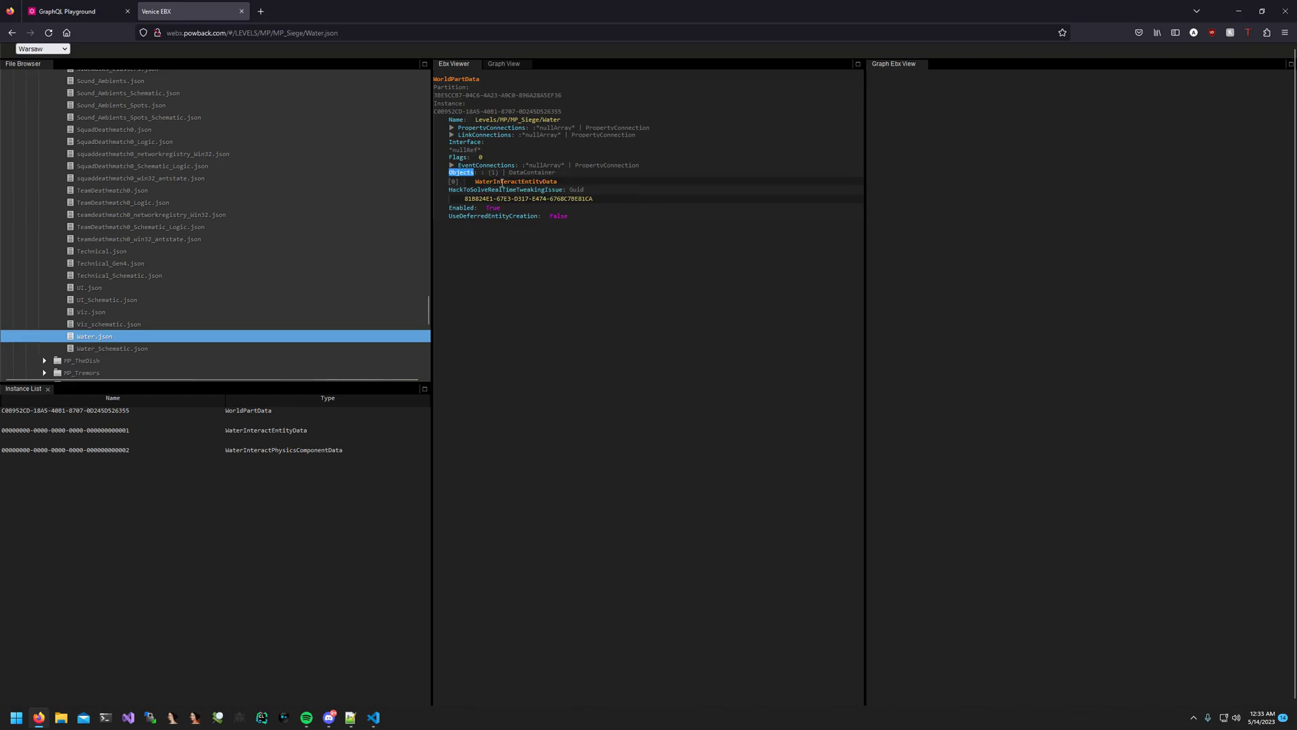
{"action": "left_click", "coordinate": [502, 182]}
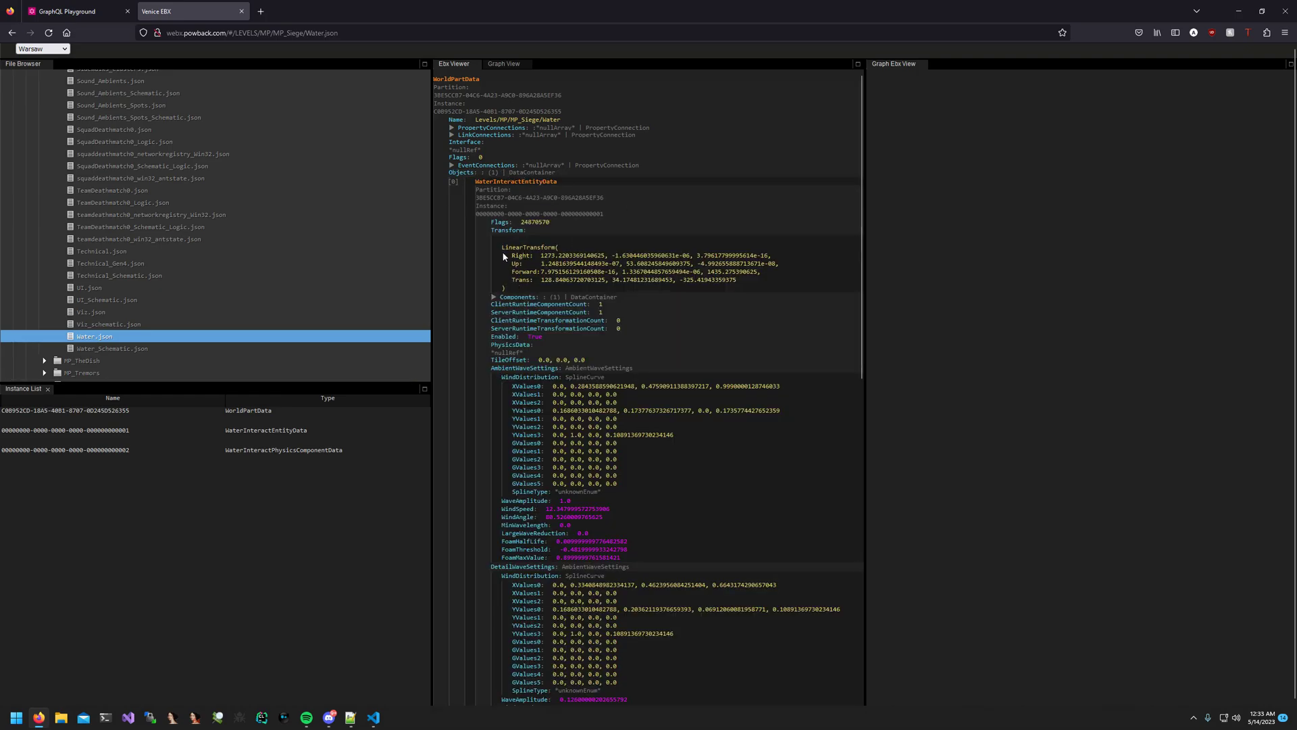
{"action": "left_click_drag", "start_coordinate": [509, 285], "coordinate": [501, 247]}
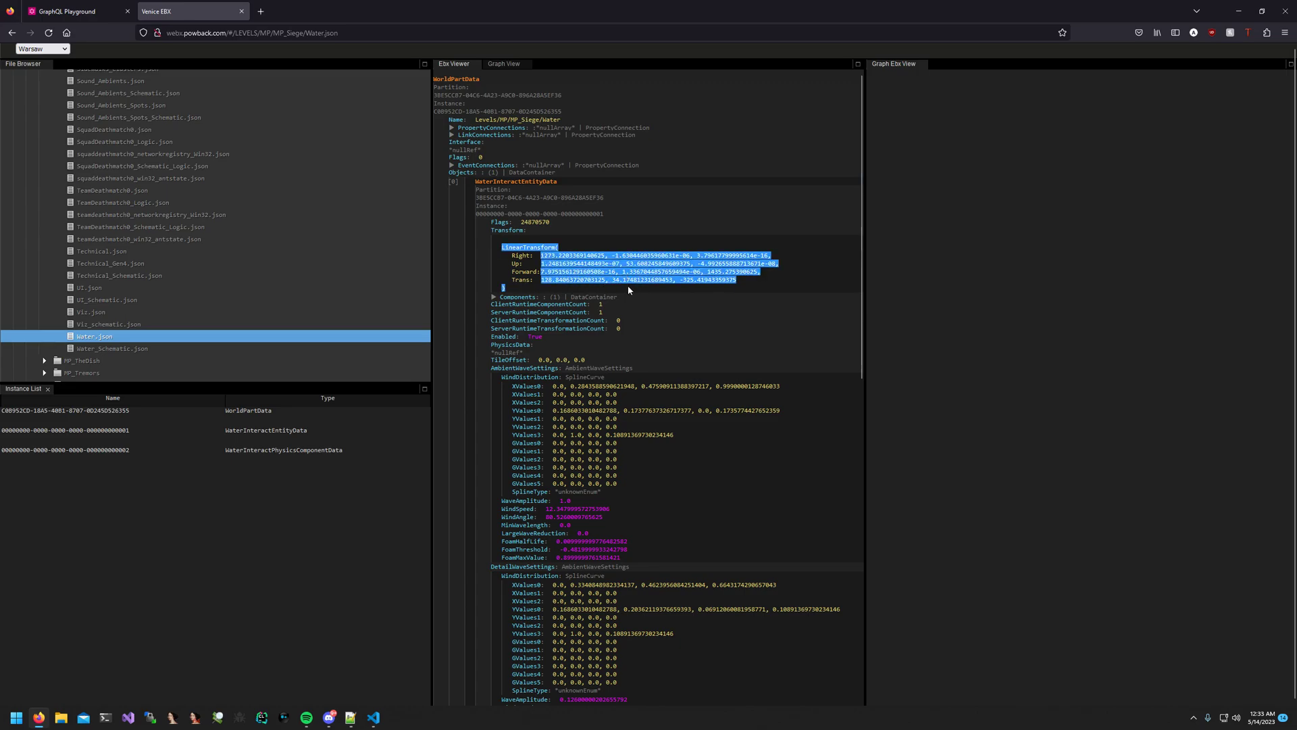
{"action": "left_click", "coordinate": [569, 234]}
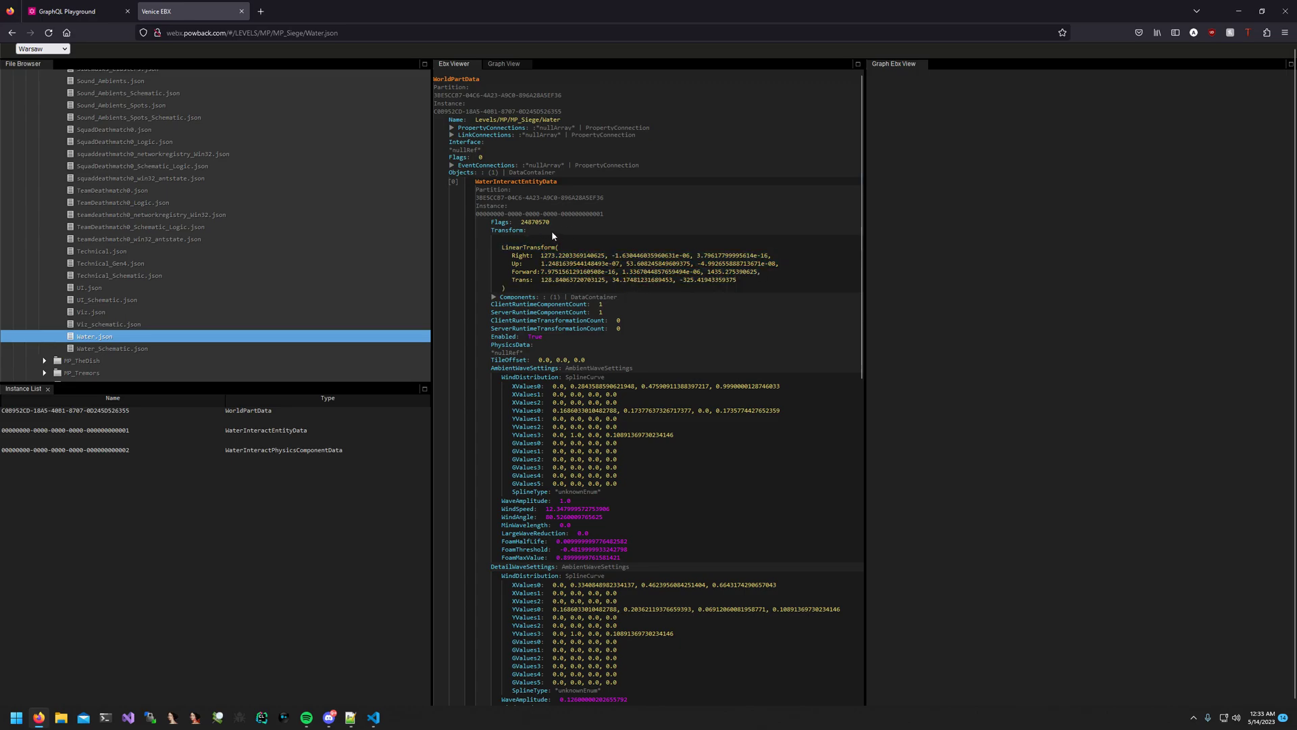
{"action": "left_click_drag", "start_coordinate": [611, 282], "coordinate": [671, 282]}
{"action": "triple_click", "coordinate": [671, 282]}
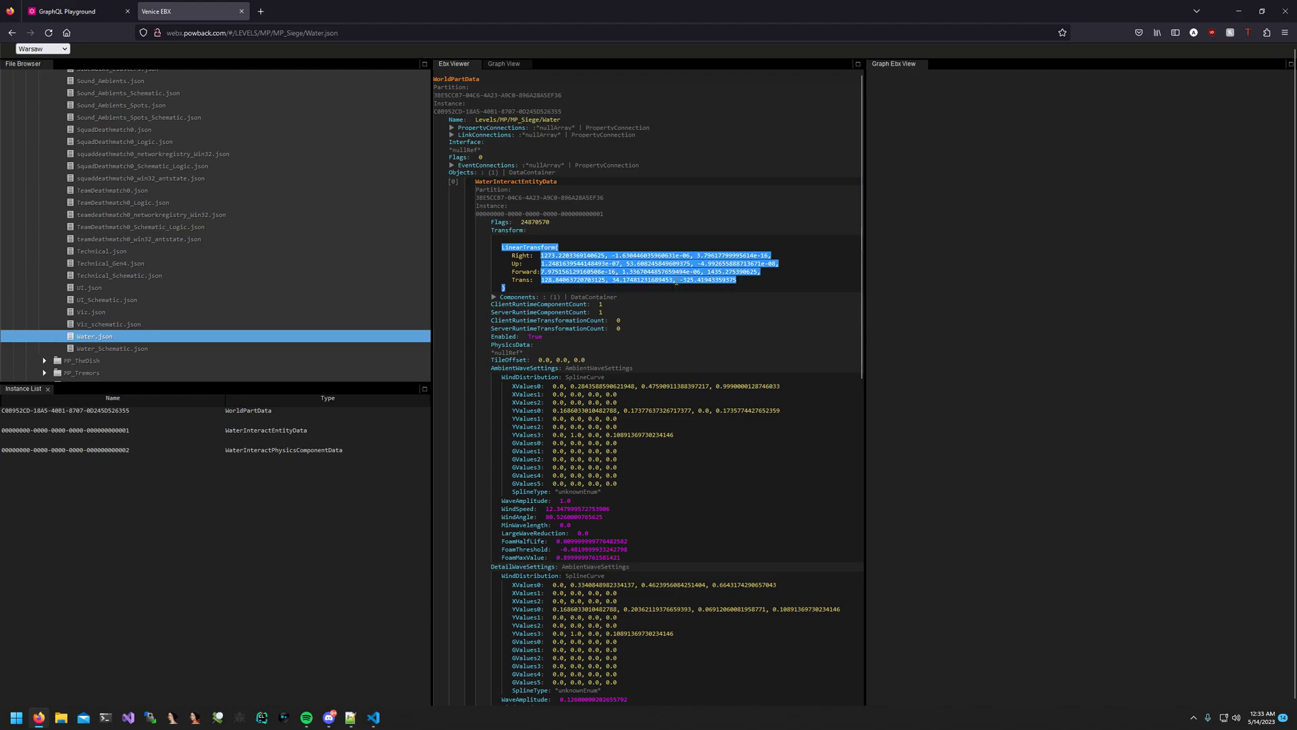
{"action": "key", "text": "alt+Tab"}
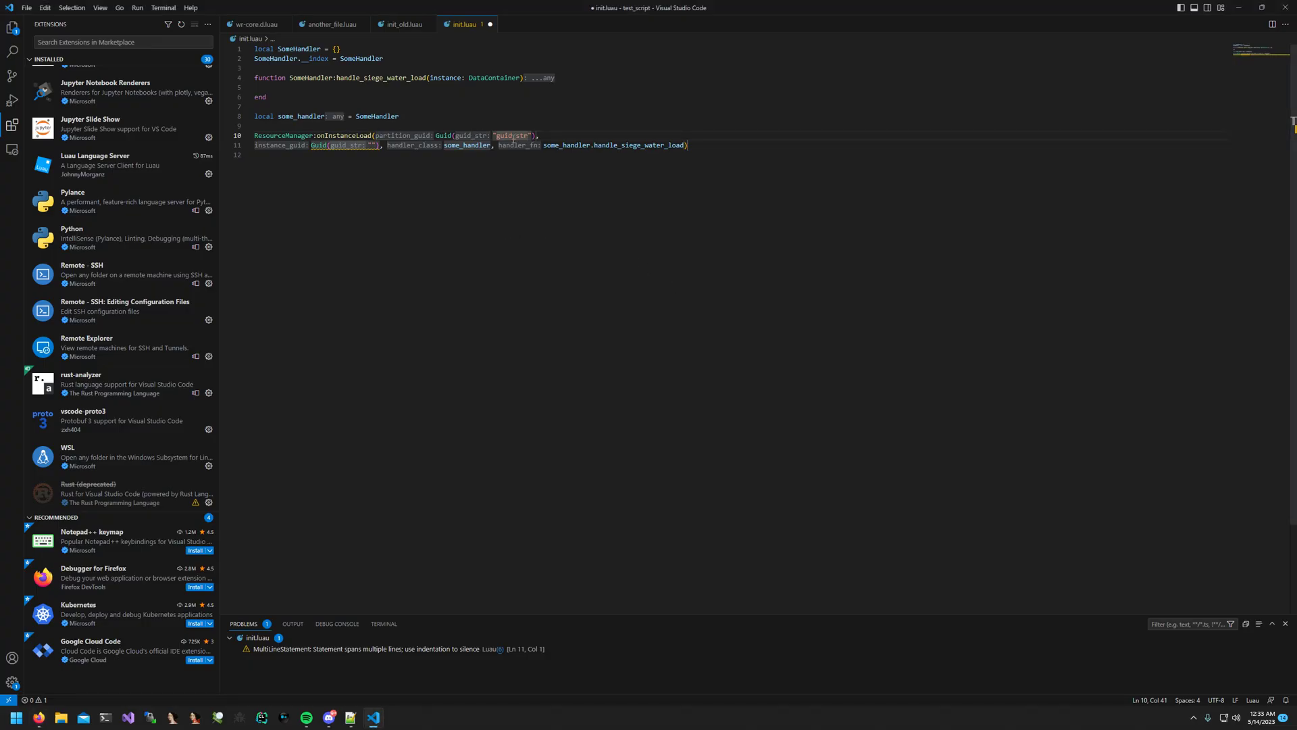
Step: Copy the Water partition GUID from Venice EBX into the partition_guid string
{"action": "key", "text": "alt+Tab"}
{"action": "double_click", "coordinate": [472, 94]}
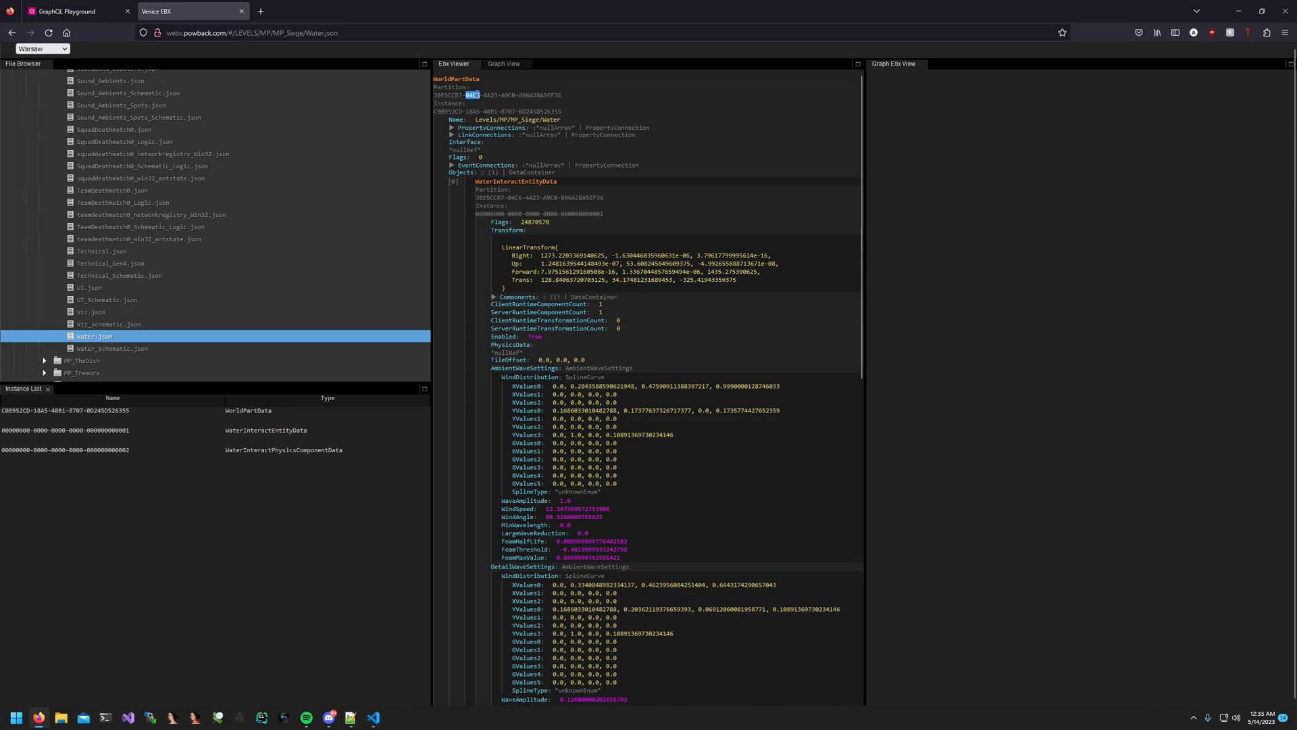
{"action": "triple_click", "coordinate": [478, 95]}
{"action": "key", "text": "alt+Tab"}
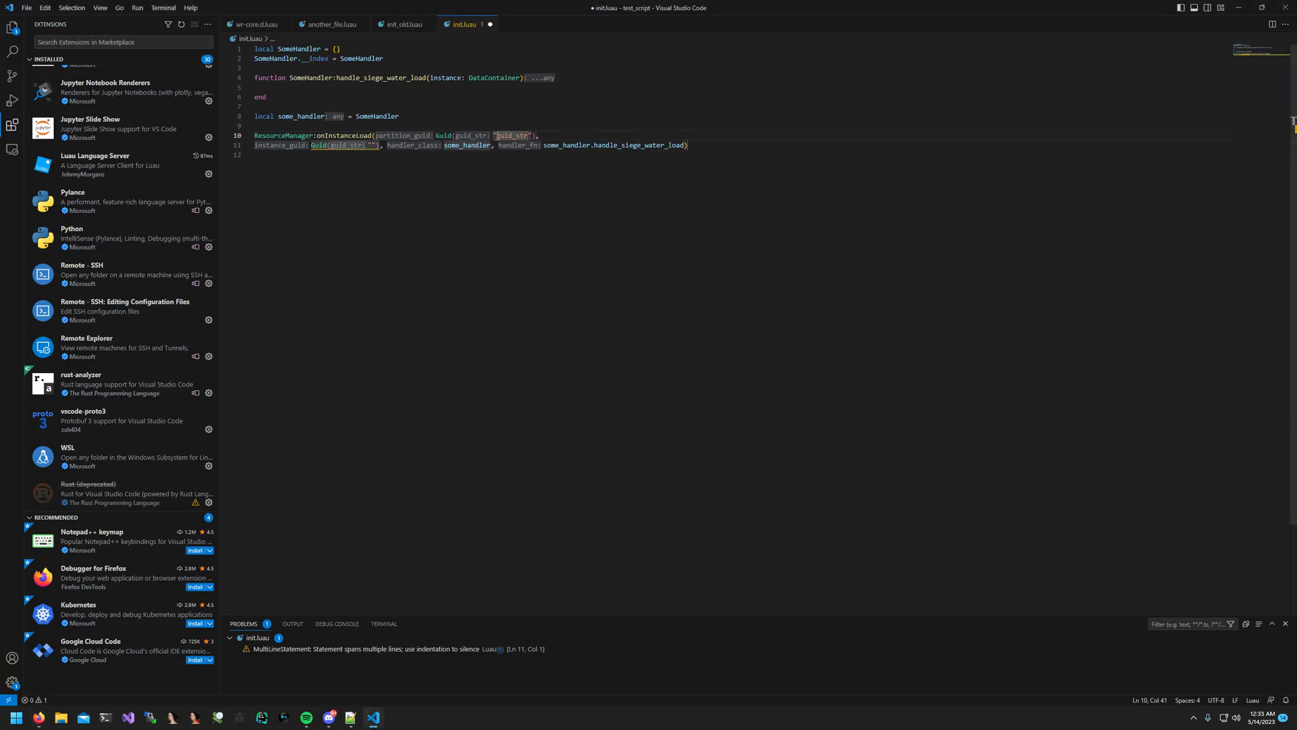
Step: Paste the Water instance GUID into the instance_guid string and save init.luau
{"action": "key", "text": "alt+Tab"}
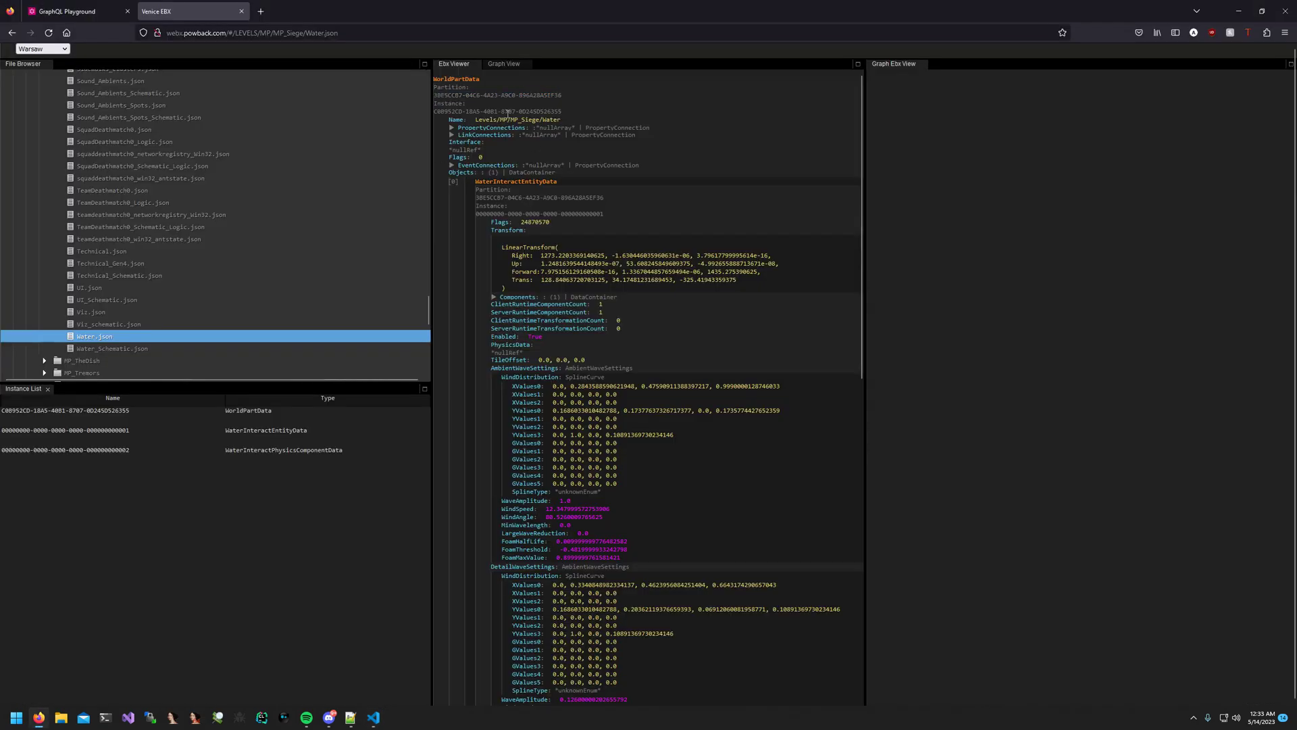
{"action": "triple_click", "coordinate": [500, 111]}
{"action": "key", "text": "alt+Tab"}
{"action": "key", "text": "ctrl+v"}
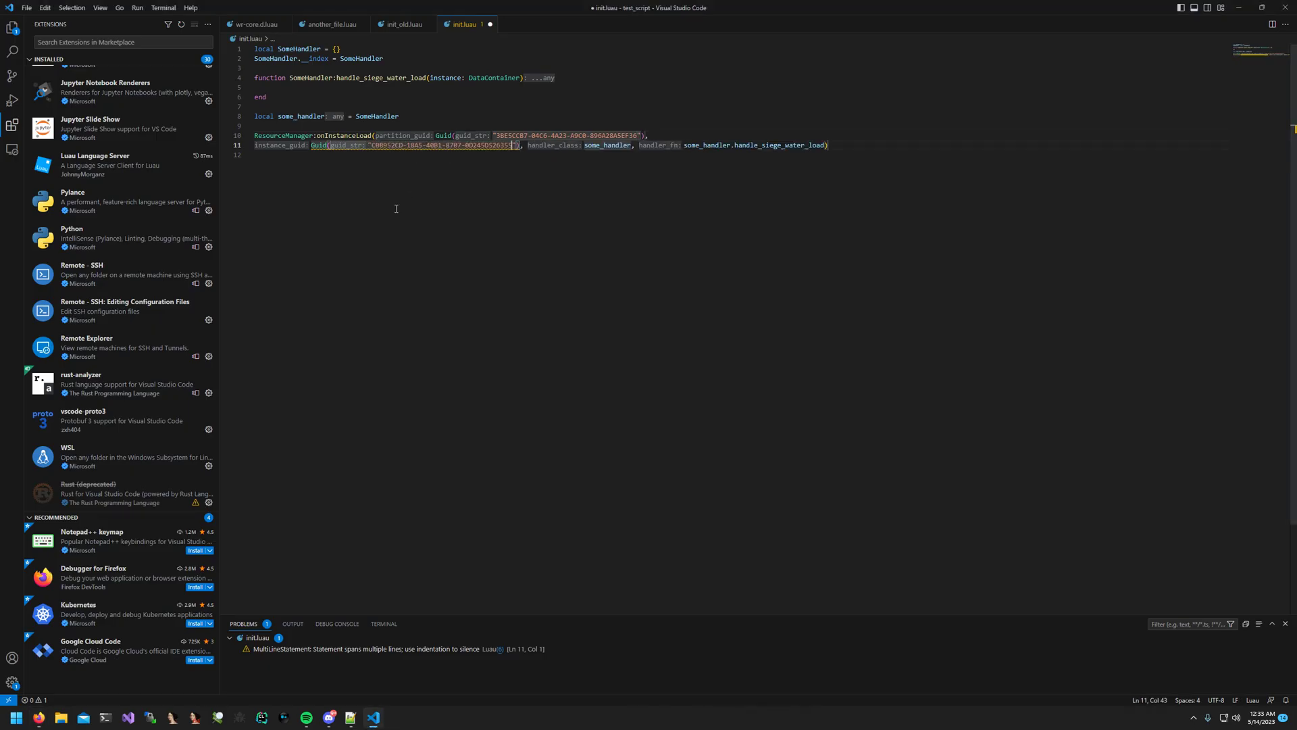
{"action": "key", "text": "Down"}
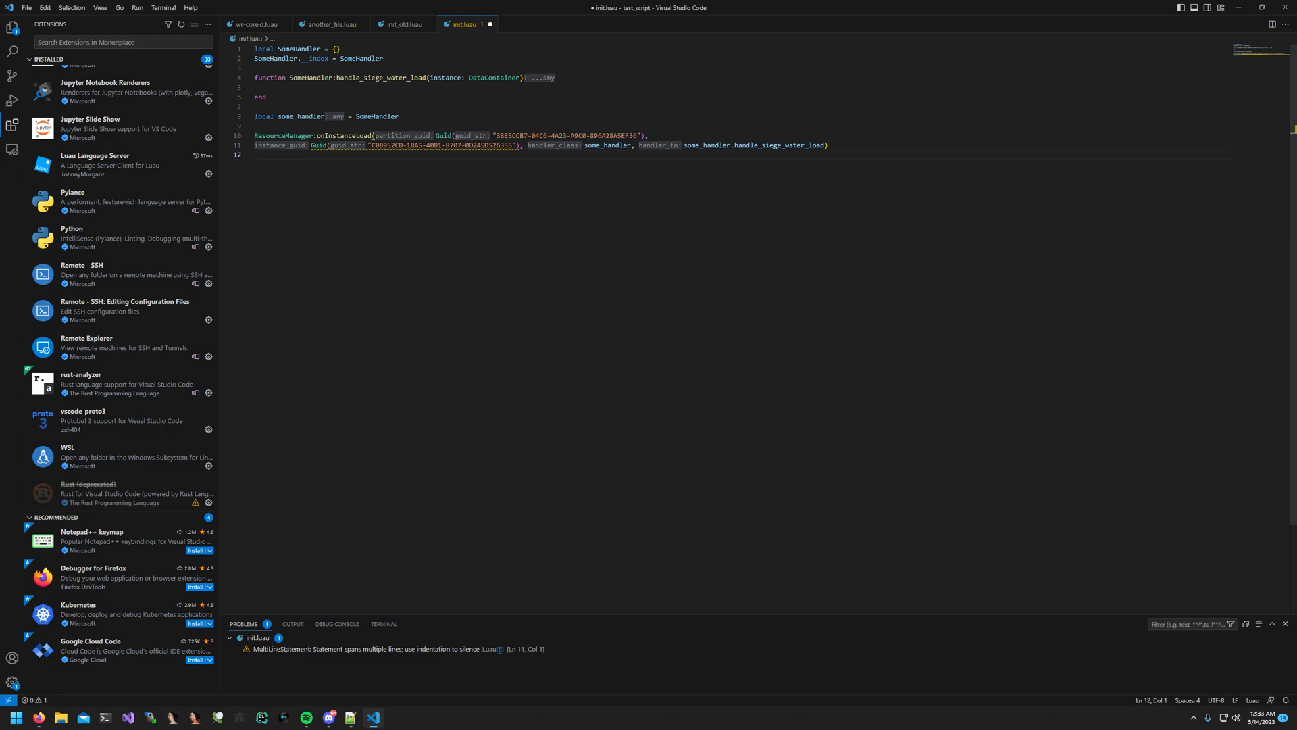
{"action": "mouse_move", "coordinate": [387, 145]}
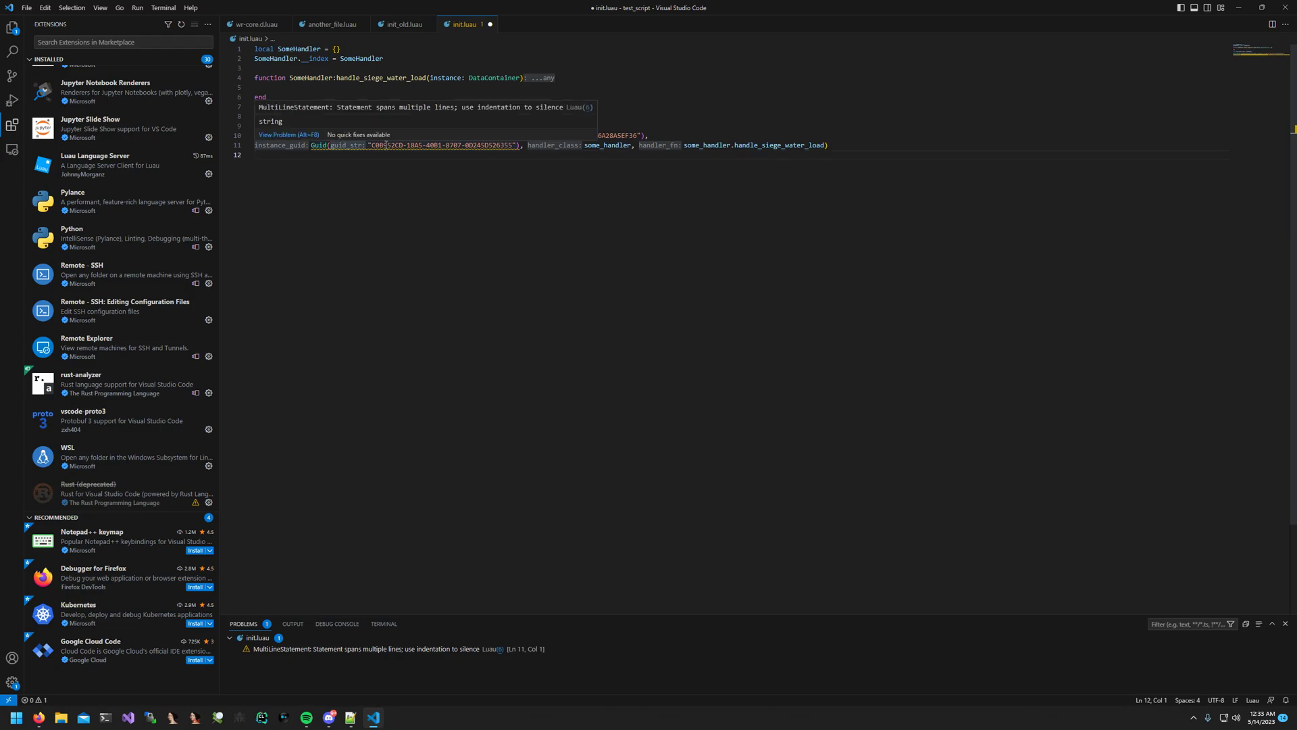
{"action": "key", "text": "ctrl+s"}
{"action": "left_click", "coordinate": [426, 97]}
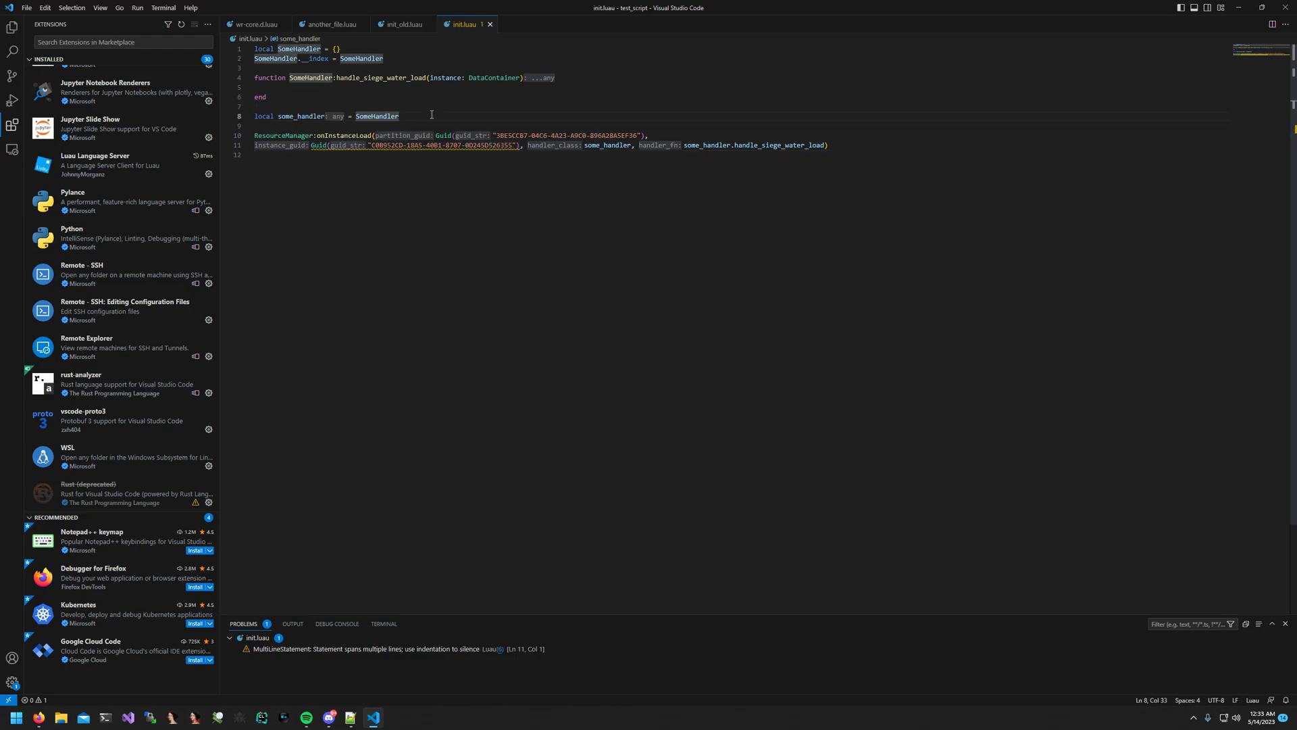
Step: Add print("Loaded water " .. tostring(instance)) on an indented line in the handler
{"action": "key", "text": "Up"}
{"action": "key", "text": "Tab"}
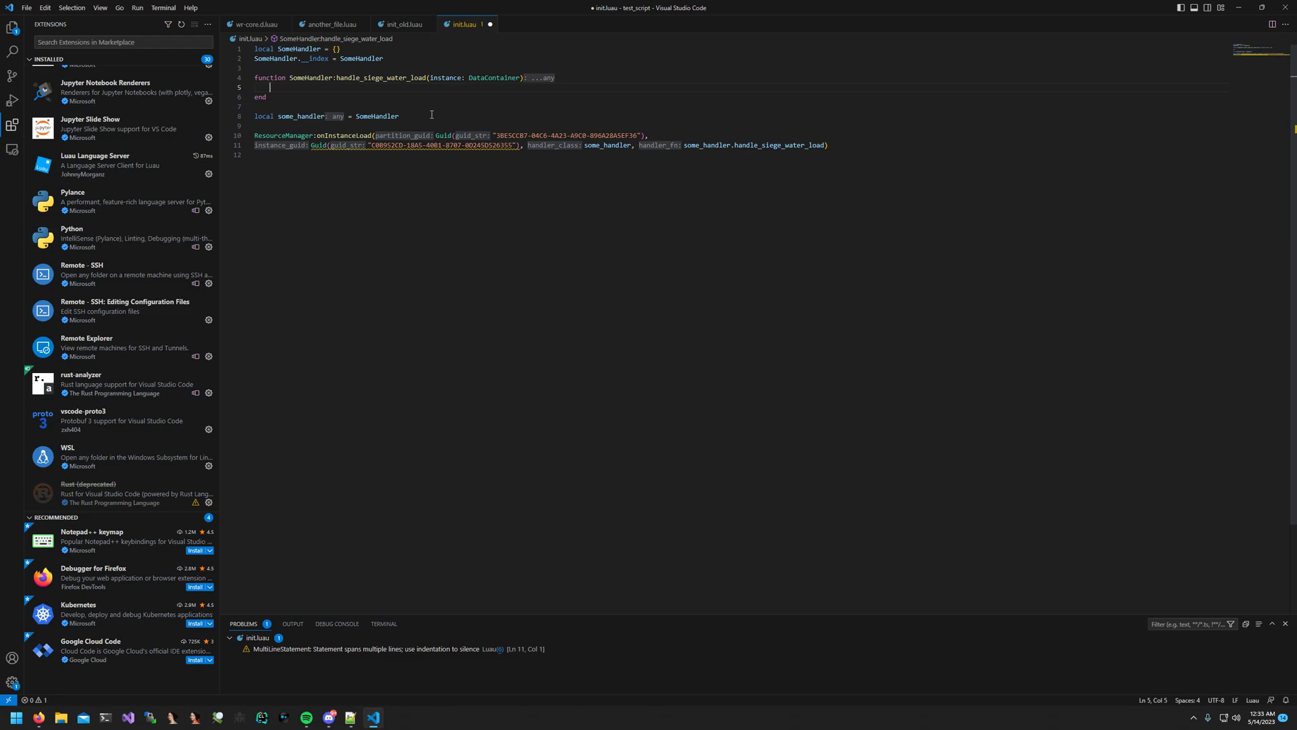
{"action": "type", "text": "print"}
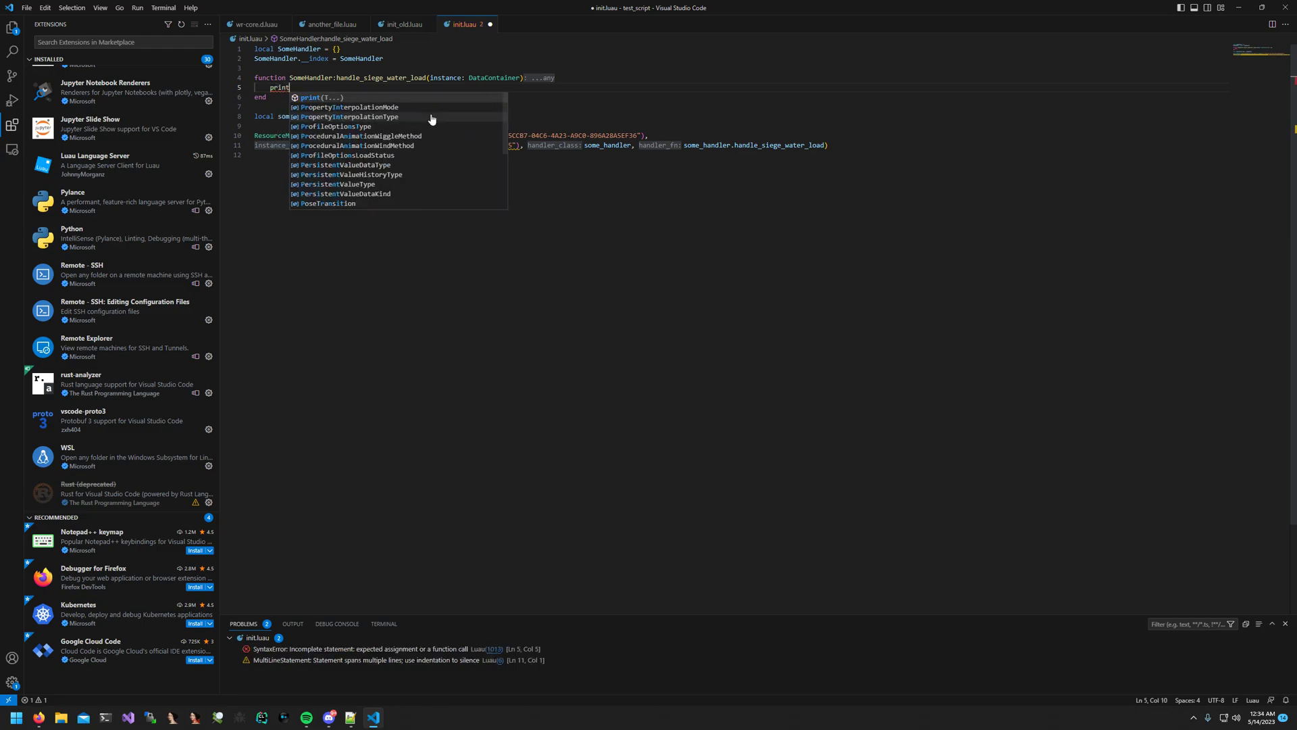
{"action": "type", "text": "()\""}
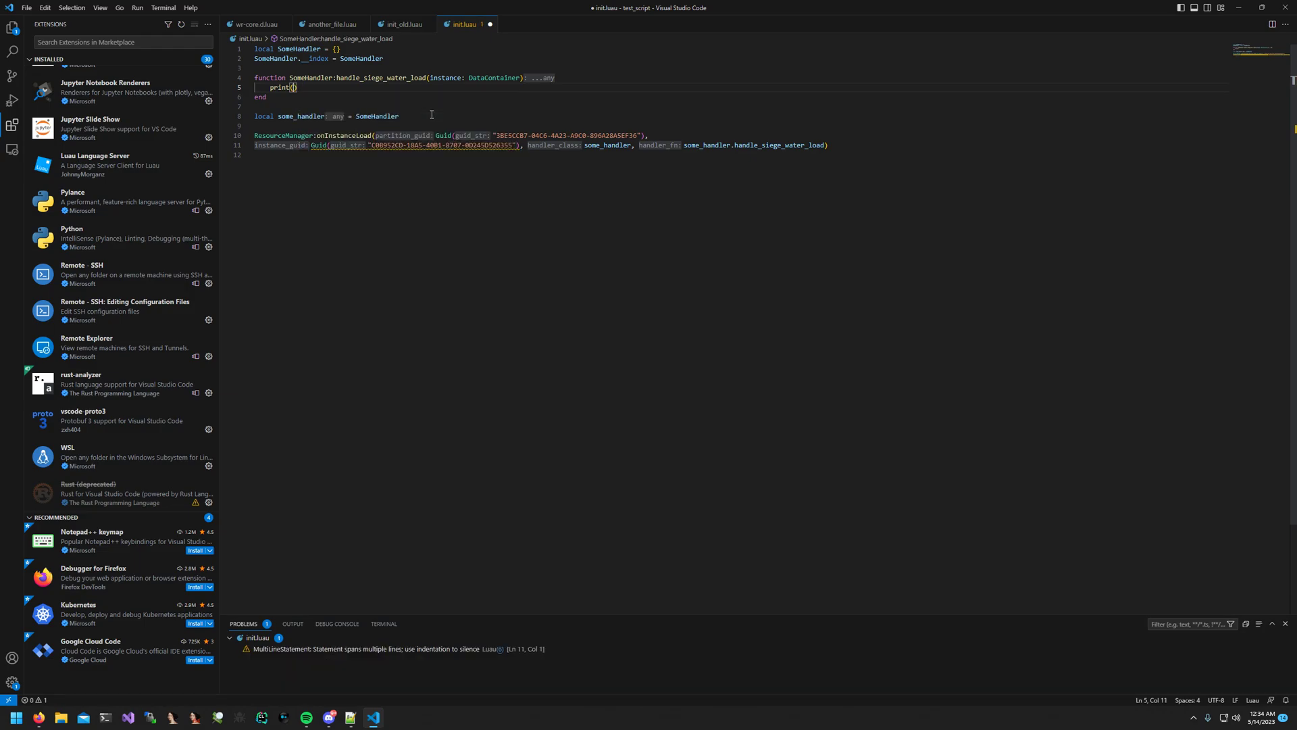
{"action": "type", "text": "Loaded water "}
{"action": "type", "text": "\" .. to"}
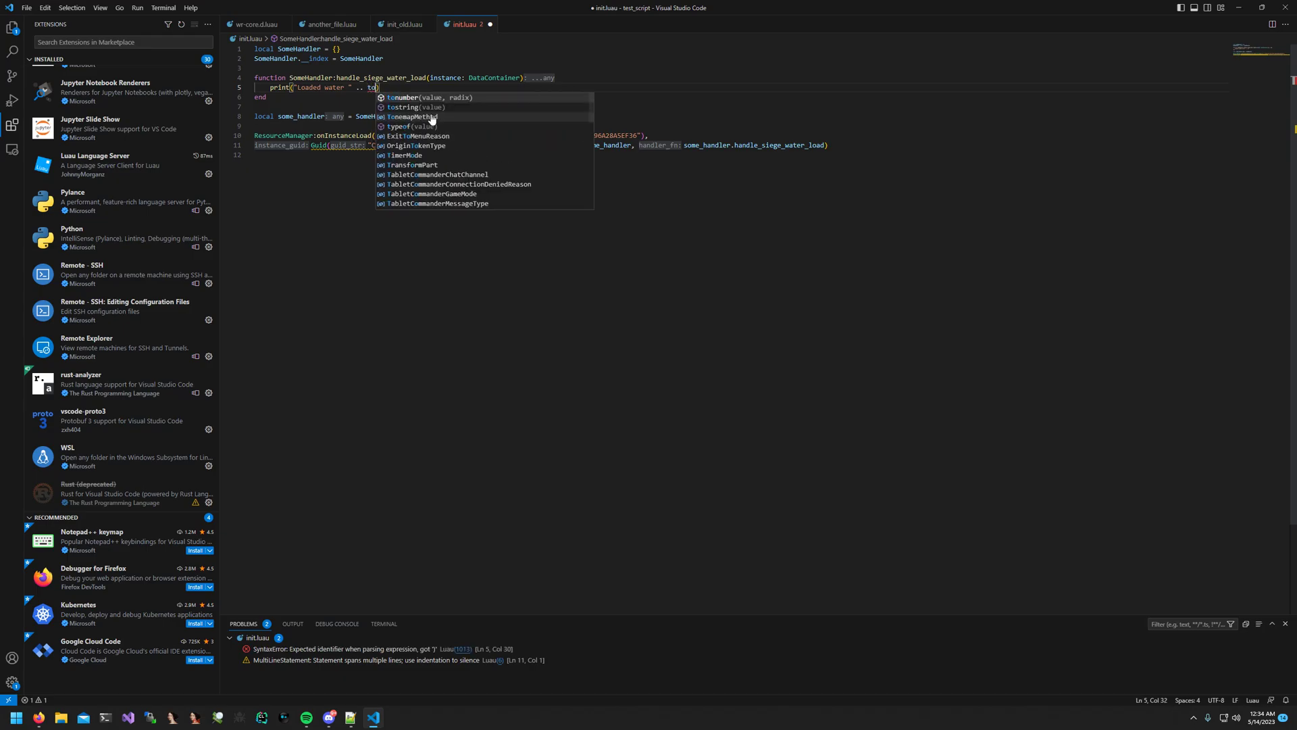
{"action": "type", "text": "s"}
{"action": "key", "text": "Return"}
{"action": "type", "text": "ing(insta"}
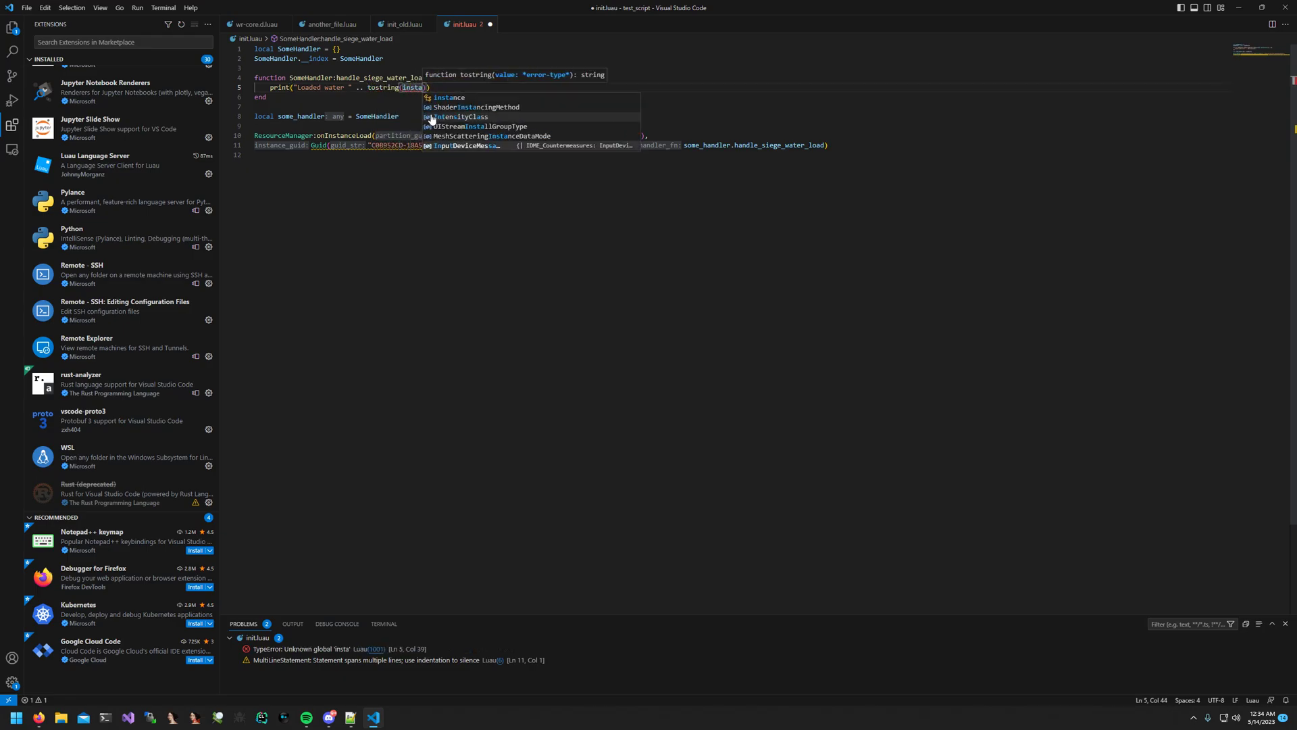
{"action": "key", "text": "Return"}
{"action": "type", "text": ")"}
Step: Below the print, begin local water_thing = instance :: WaterInteract…
{"action": "key", "text": "Return"}
{"action": "key", "text": "Return"}
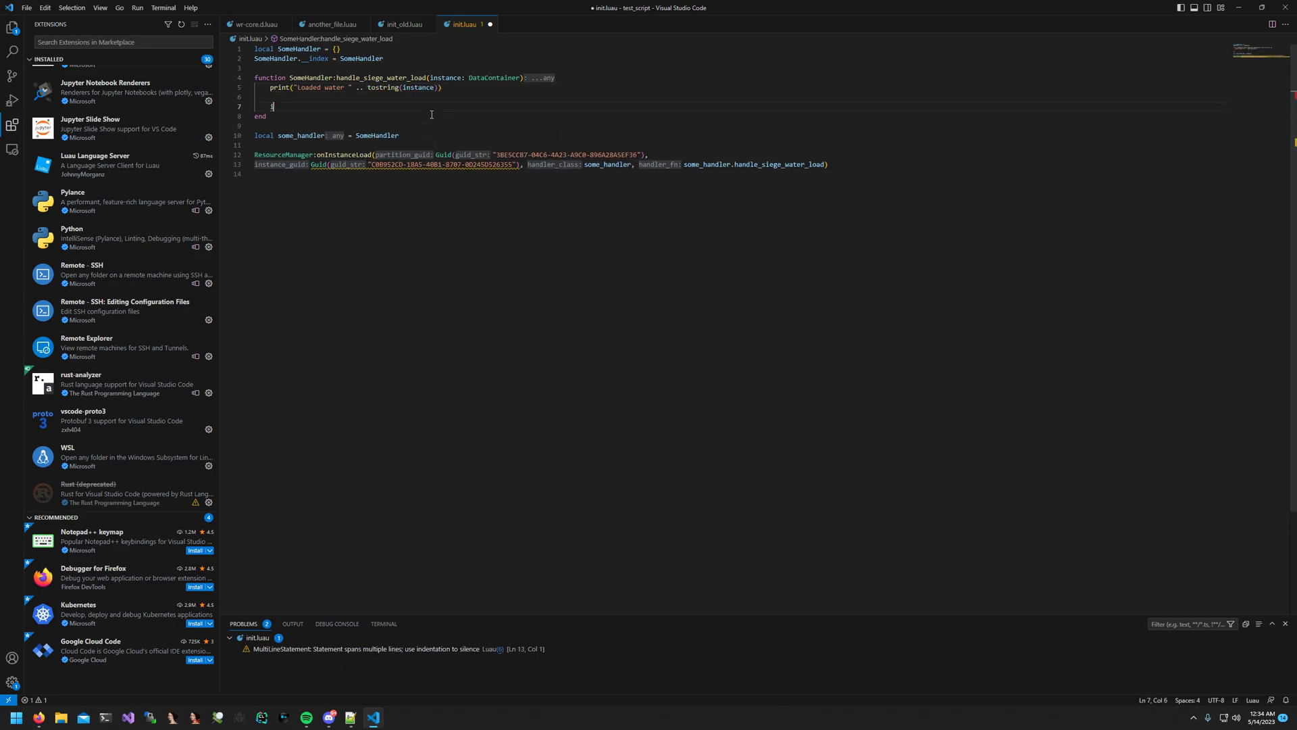
{"action": "type", "text": "nsta"}
{"action": "key", "text": "Return"}
{"action": "type", "text": "."}
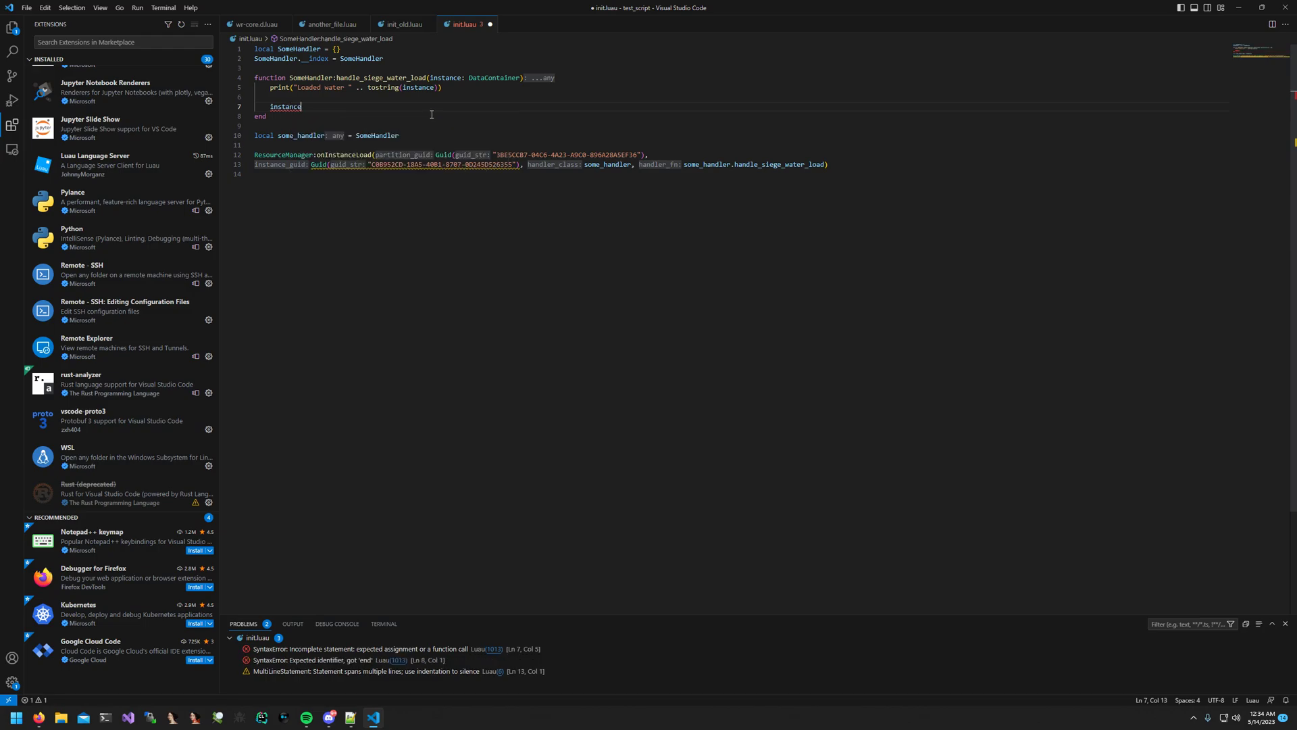
{"action": "key", "text": "BackSpace"}
{"action": "key", "text": "BackSpace"}
{"action": "key", "text": "BackSpace"}
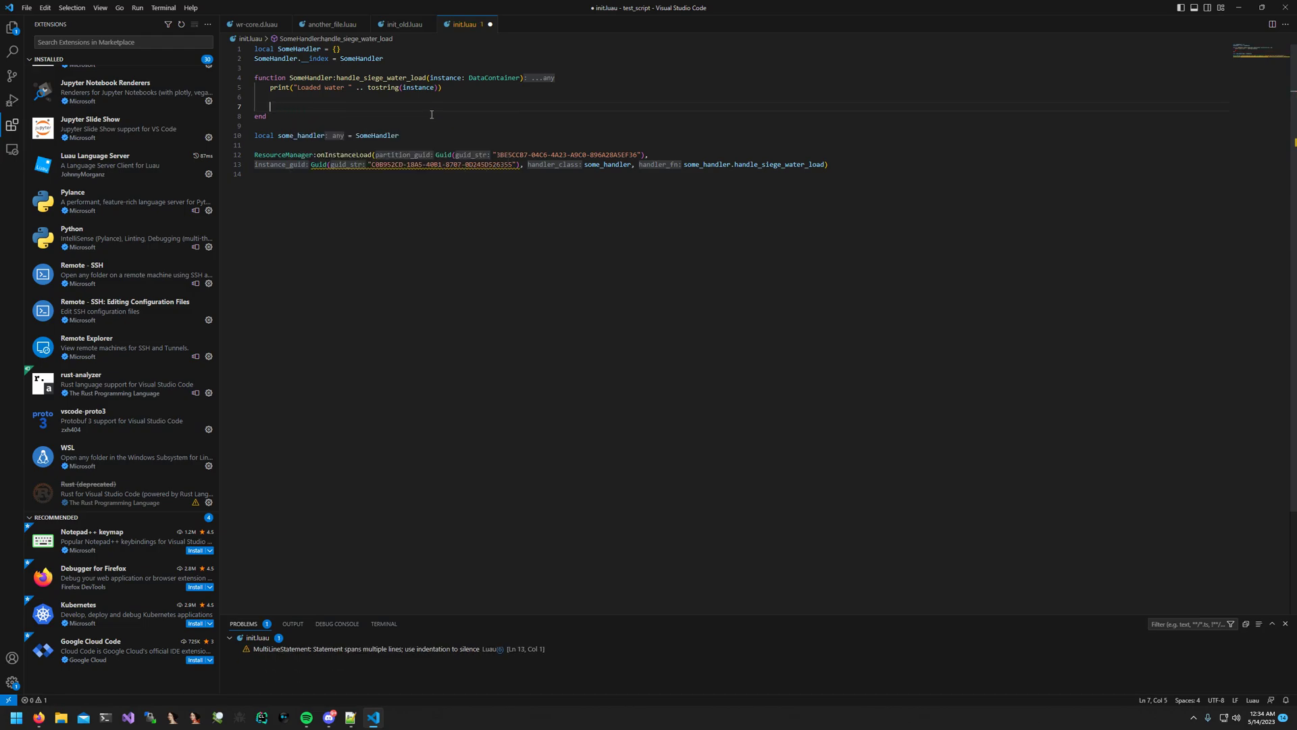
{"action": "type", "text": "local "}
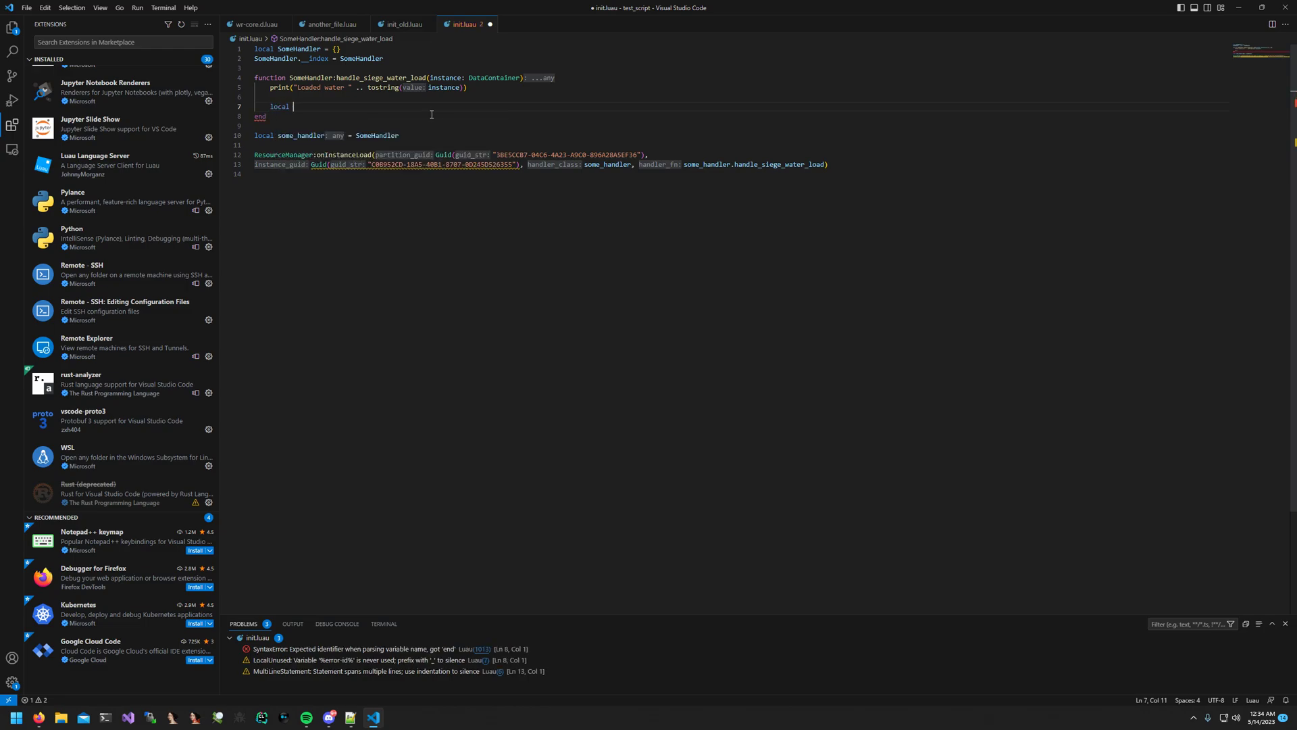
{"action": "type", "text": "water_"}
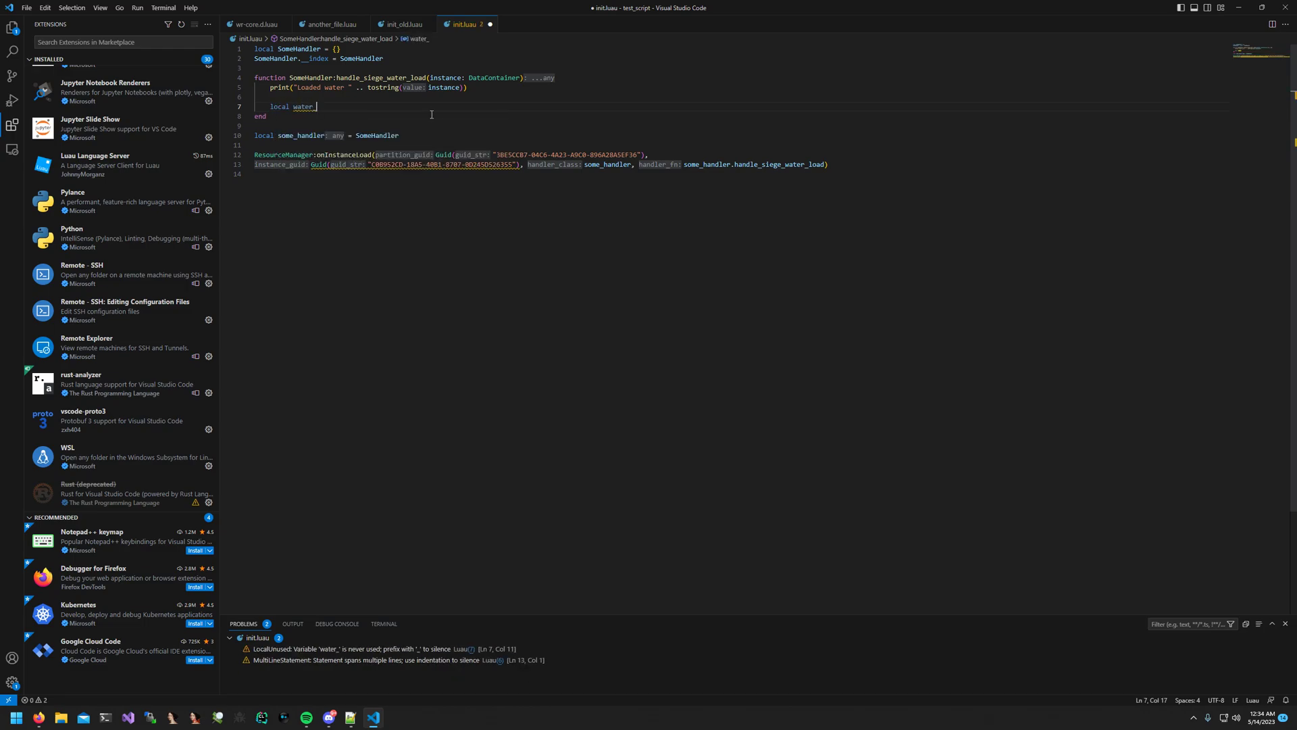
{"action": "type", "text": "thing = "}
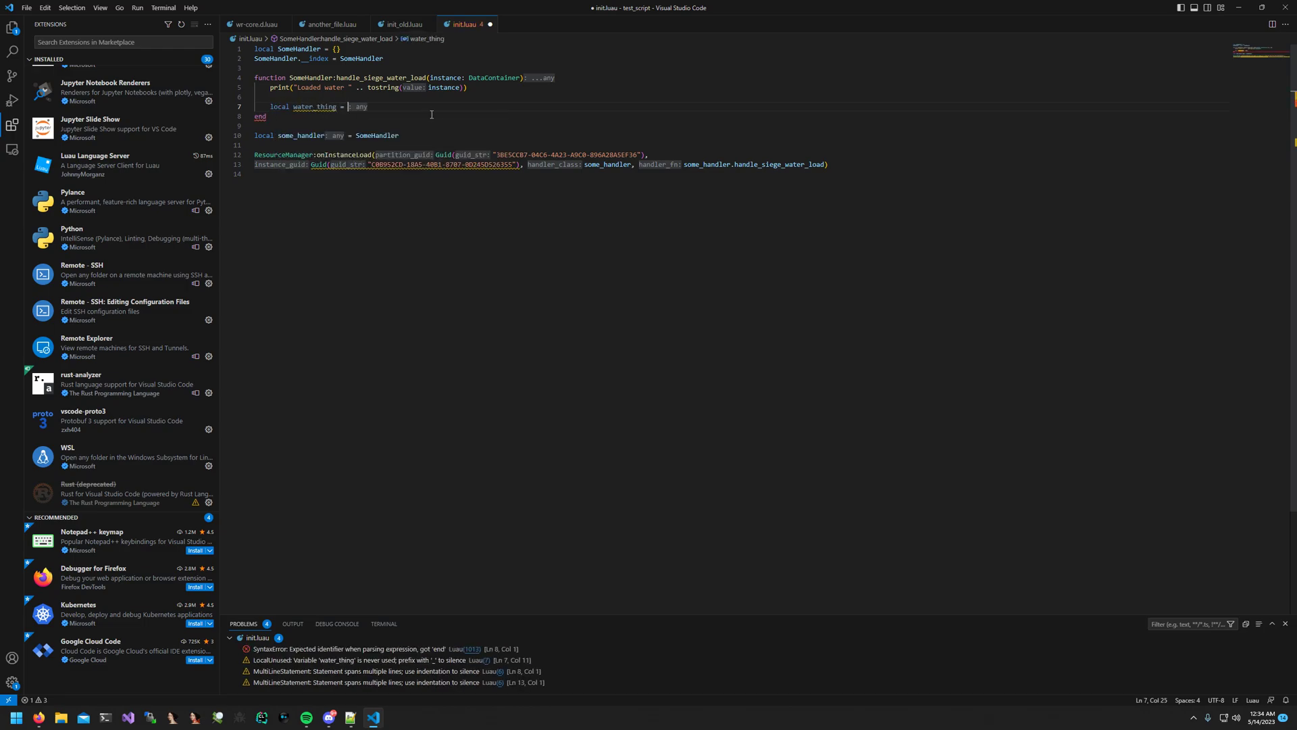
{"action": "type", "text": "instance :: W"}
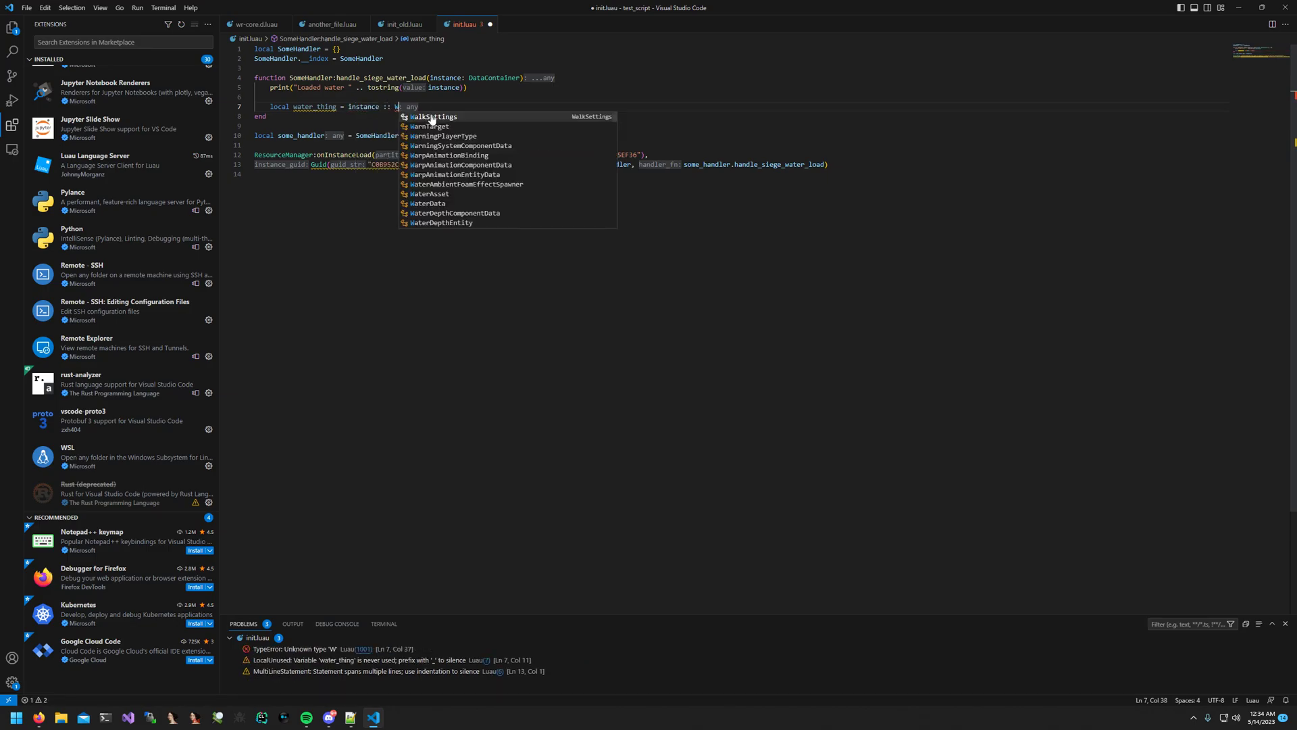
{"action": "type", "text": "aterInteract"}
{"action": "key", "text": "Return"}
Step: Change the cast to WorldPartData, rename water_thing to world, and start a new line
{"action": "key", "text": "alt+Tab"}
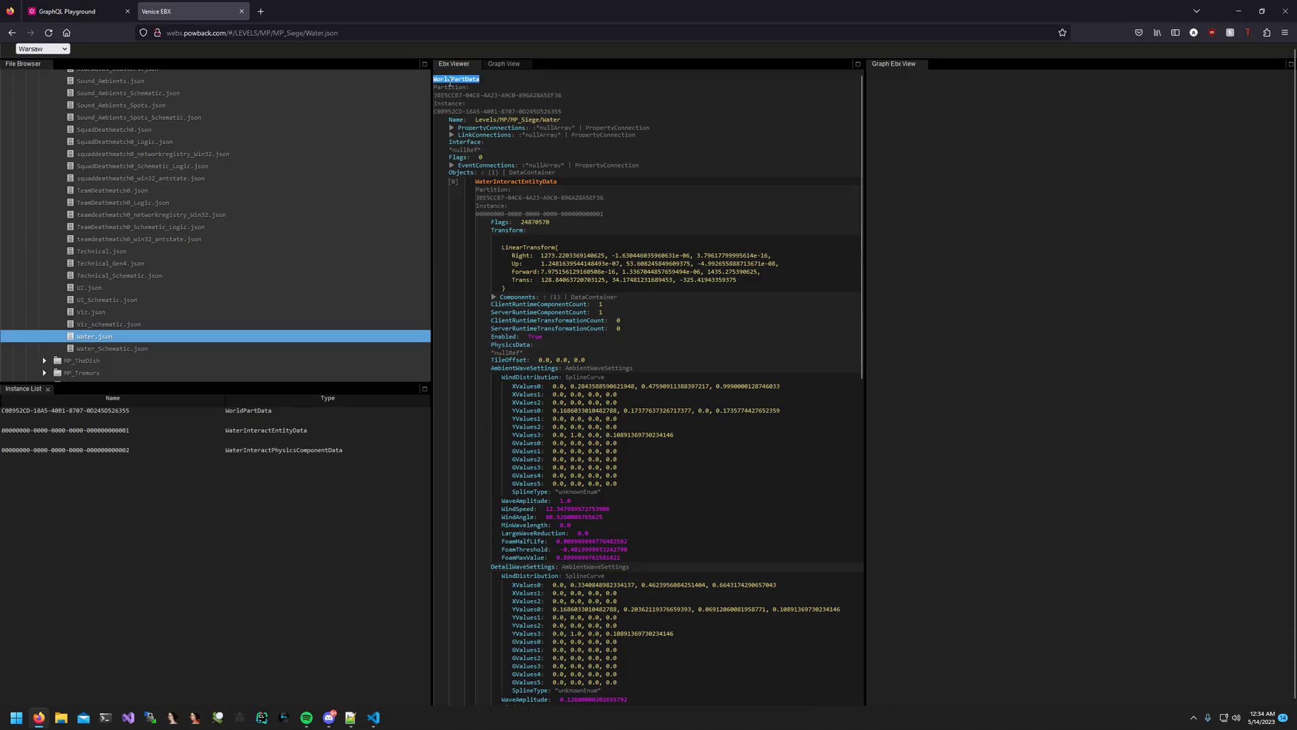
{"action": "key", "text": "alt+Tab"}
{"action": "double_click", "coordinate": [461, 106]}
{"action": "type", "text": "World"}
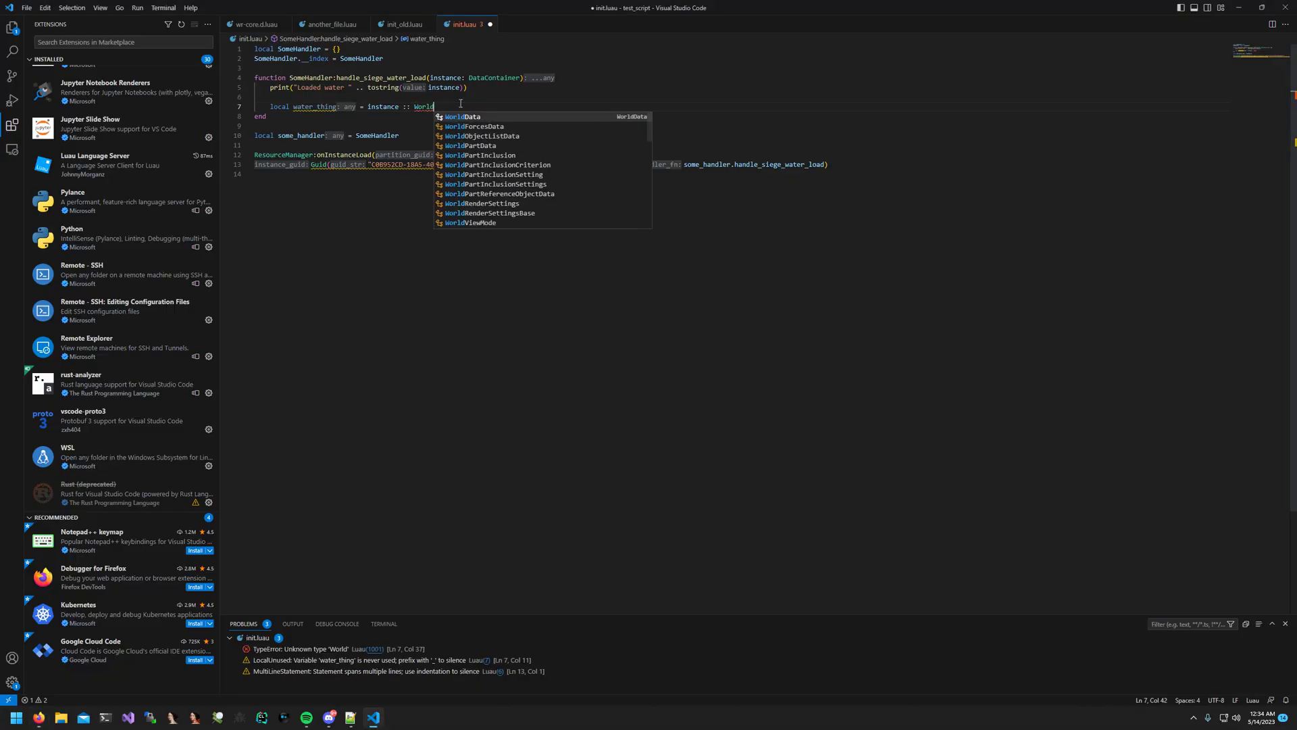
{"action": "type", "text": "Part"}
{"action": "key", "text": "Return"}
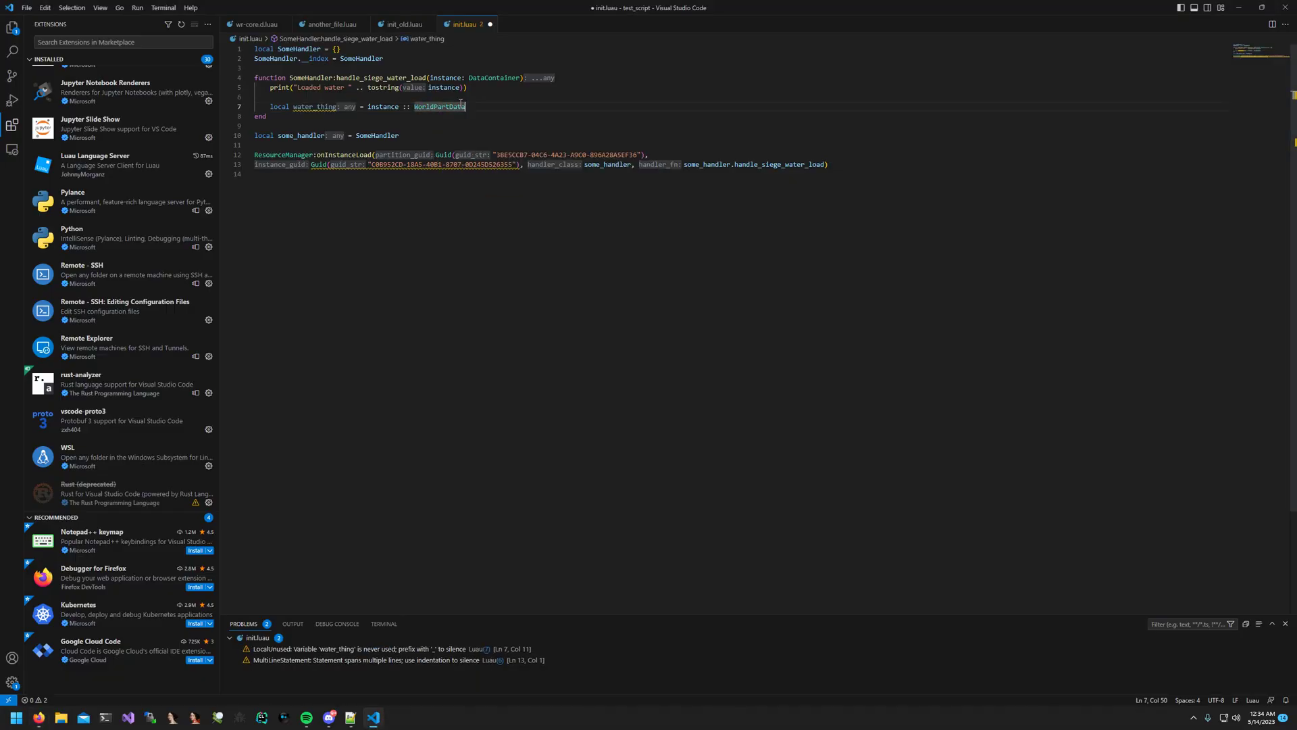
{"action": "double_click", "coordinate": [315, 107]}
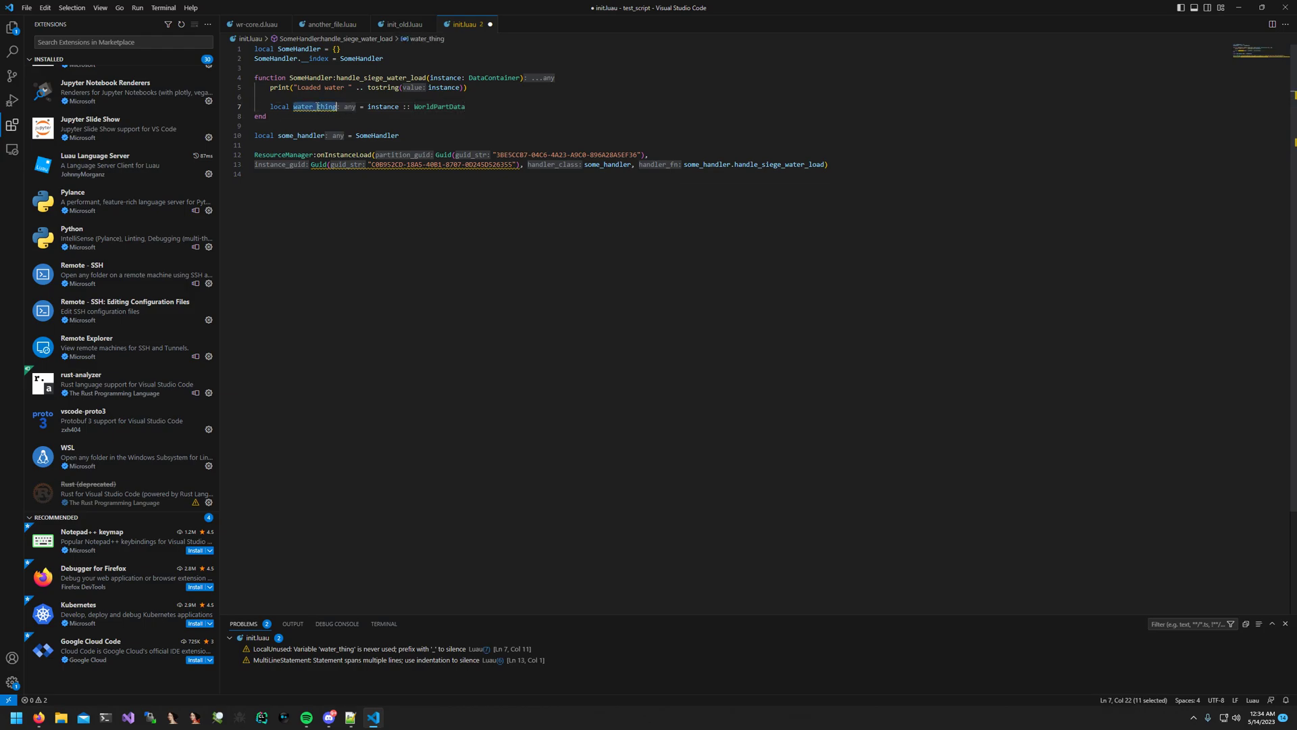
{"action": "type", "text": "world"}
{"action": "left_click", "coordinate": [469, 105]}
{"action": "key", "text": "Return"}
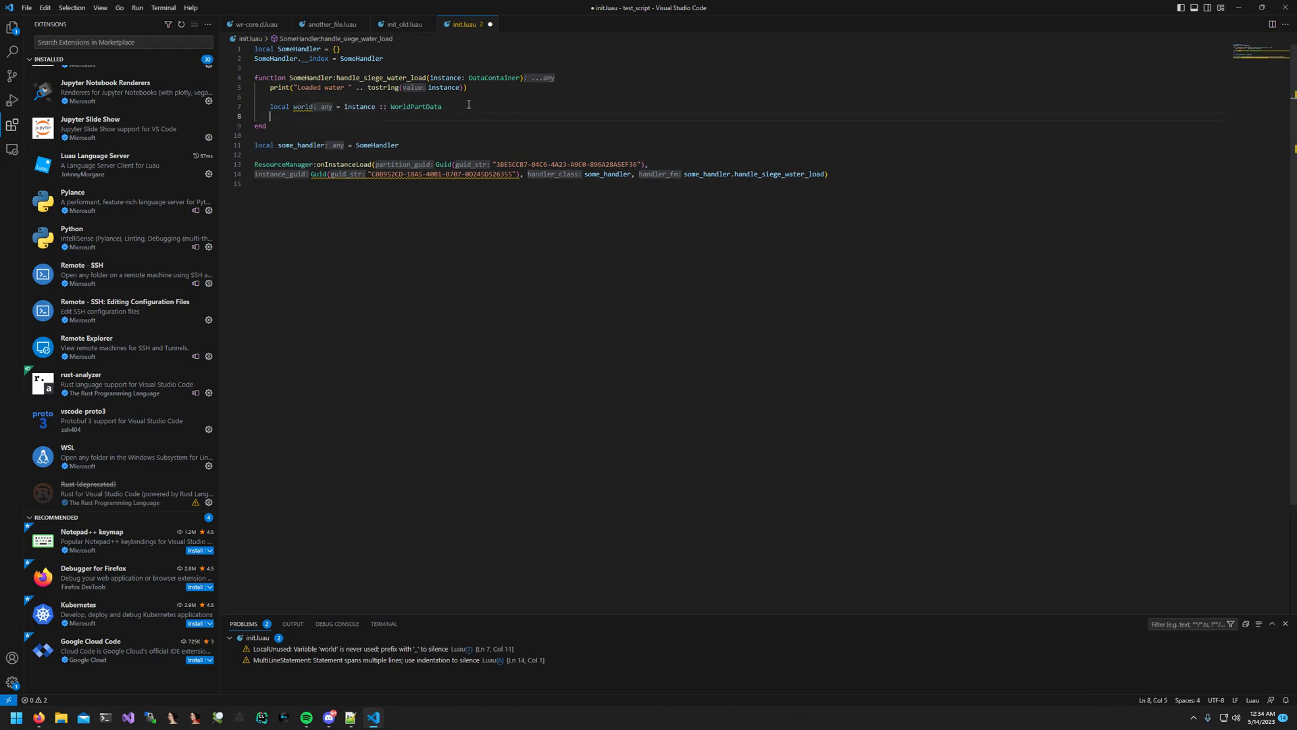
{"action": "type", "text": "local"}
Step: In Venice EBX, select the WaterInteractEntityData type name of the first object
{"action": "key", "text": "alt+Tab"}
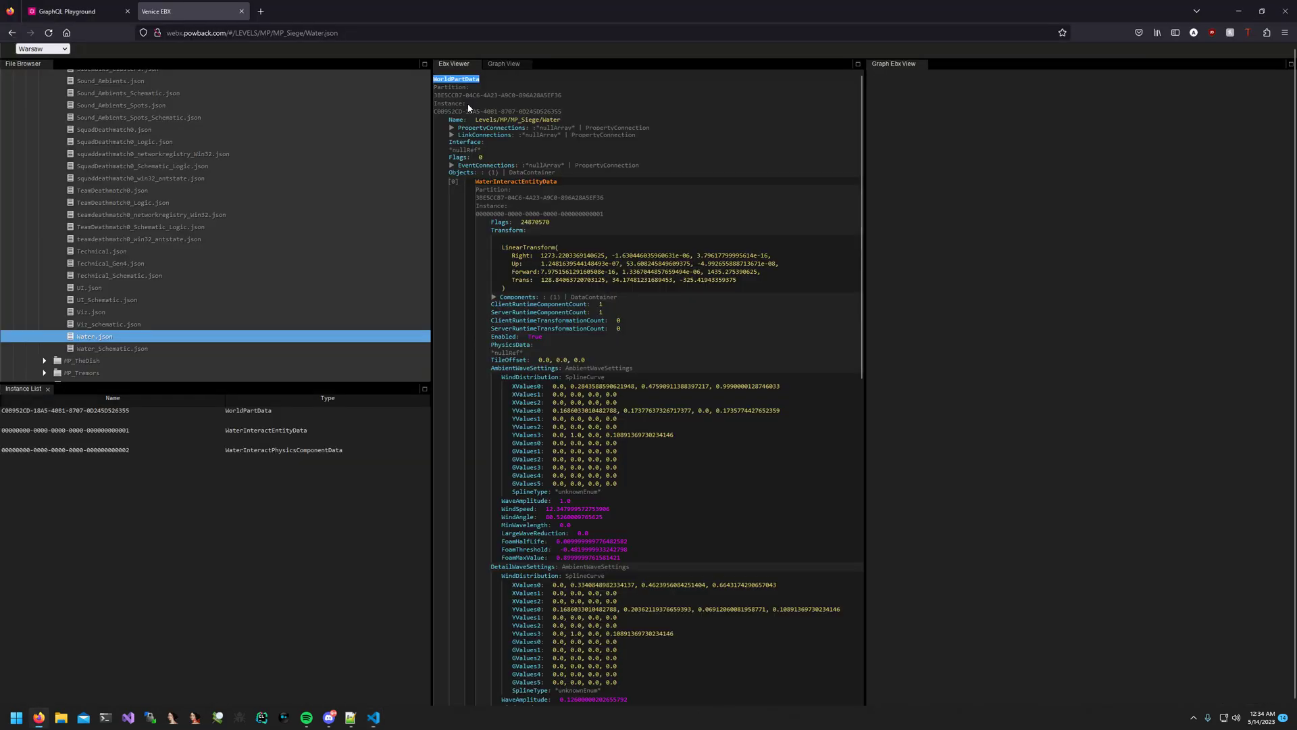
{"action": "key", "text": "alt+Tab"}
{"action": "key", "text": "alt+Tab"}
{"action": "left_click", "coordinate": [555, 173]}
{"action": "double_click", "coordinate": [554, 172]}
{"action": "left_click", "coordinate": [554, 172]}
{"action": "double_click", "coordinate": [555, 173]}
{"action": "left_click", "coordinate": [524, 183]}
{"action": "left_click_drag", "start_coordinate": [476, 184], "coordinate": [565, 183]}
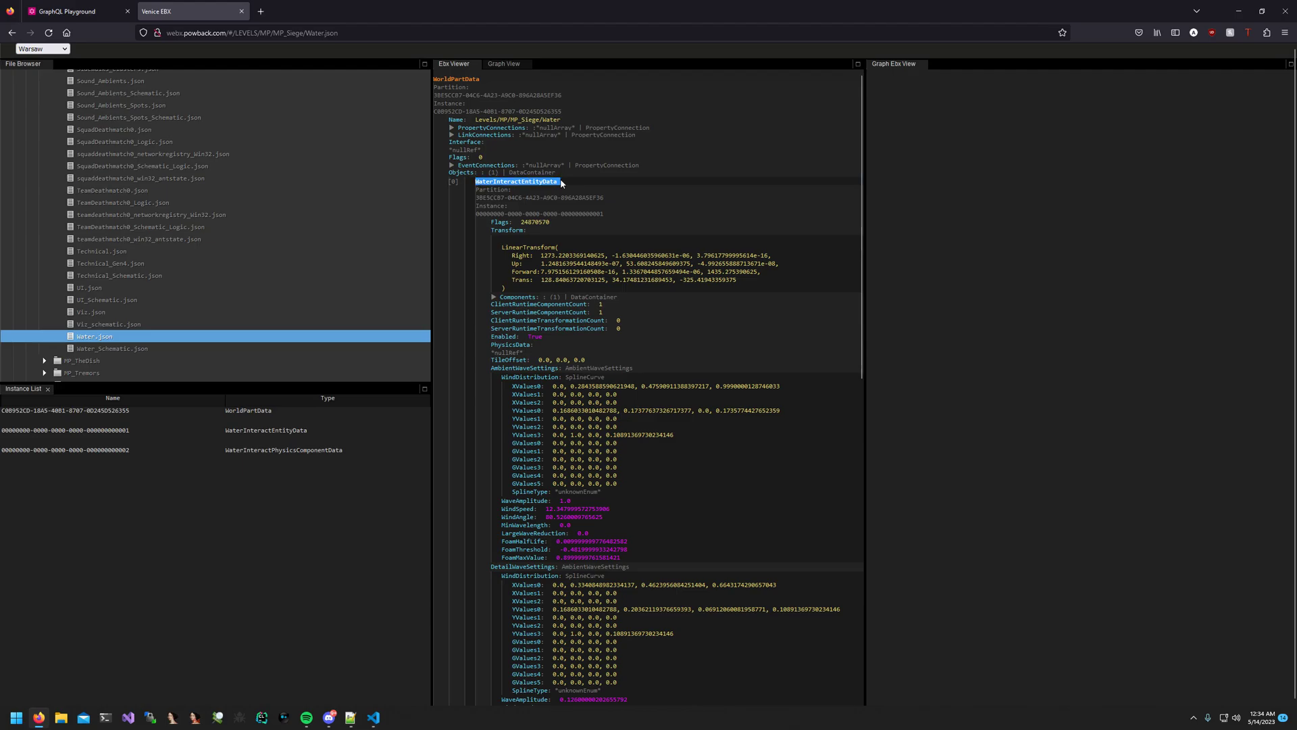
{"action": "key", "text": "alt+Tab"}
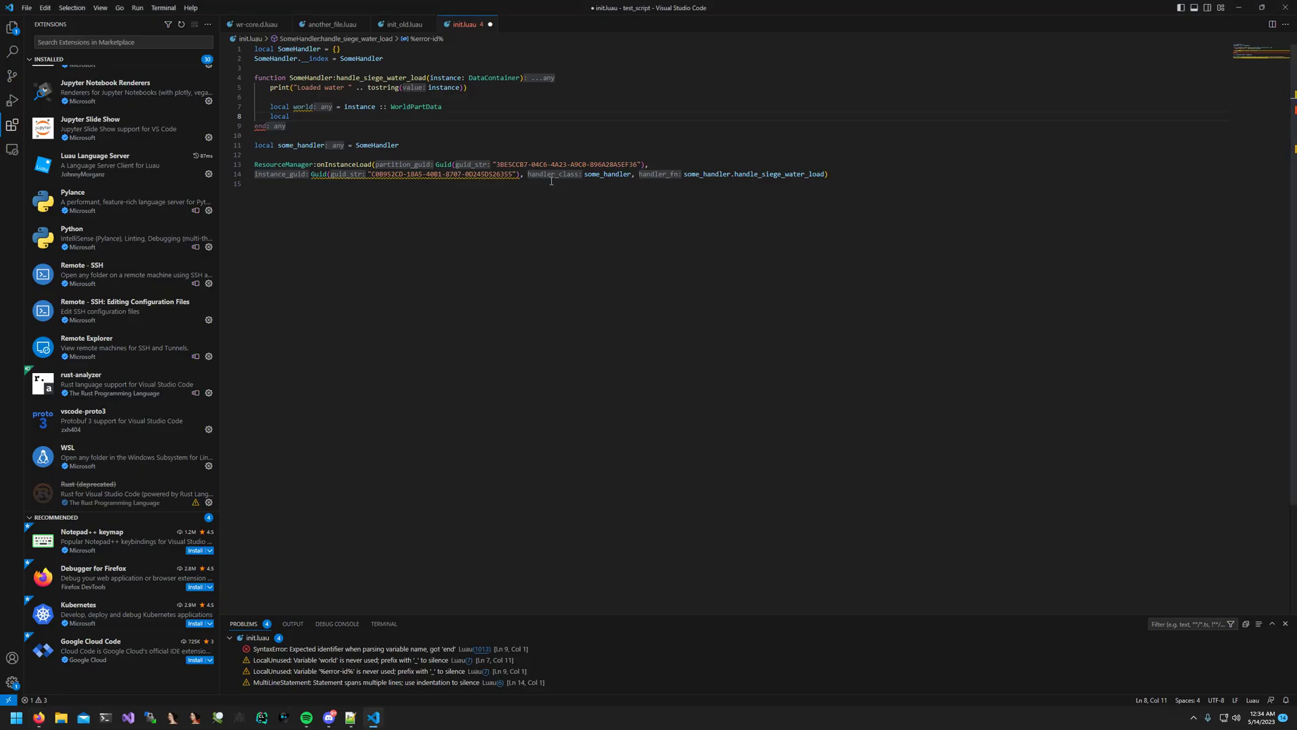
{"action": "type", "text": "water = "}
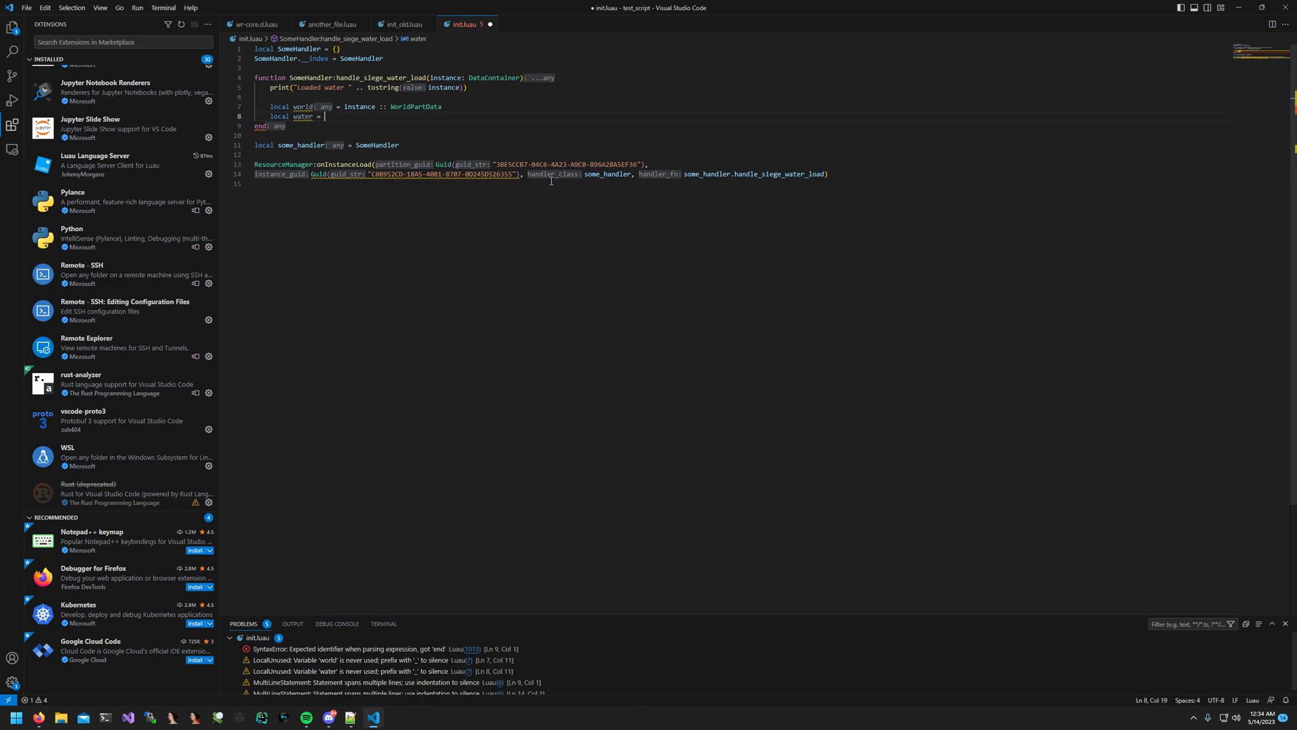
{"action": "type", "text": "world."}
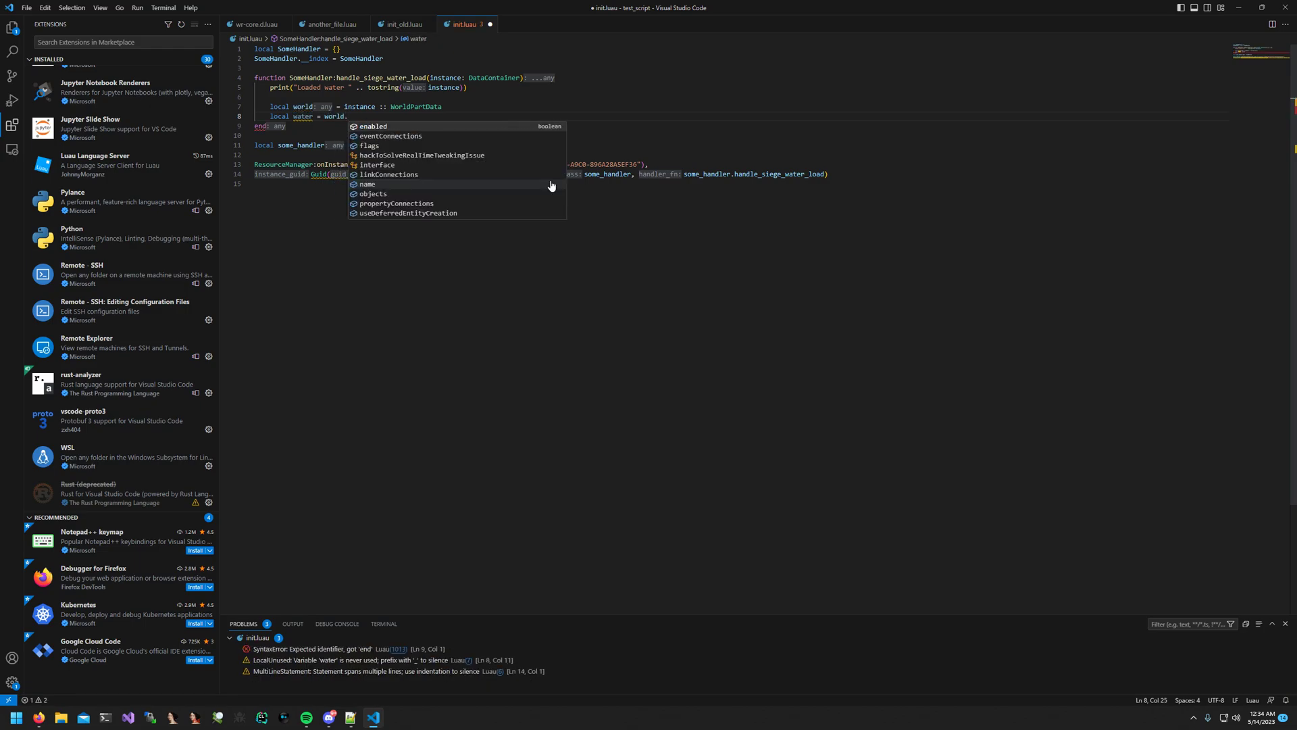
{"action": "type", "text": "objects[1"}
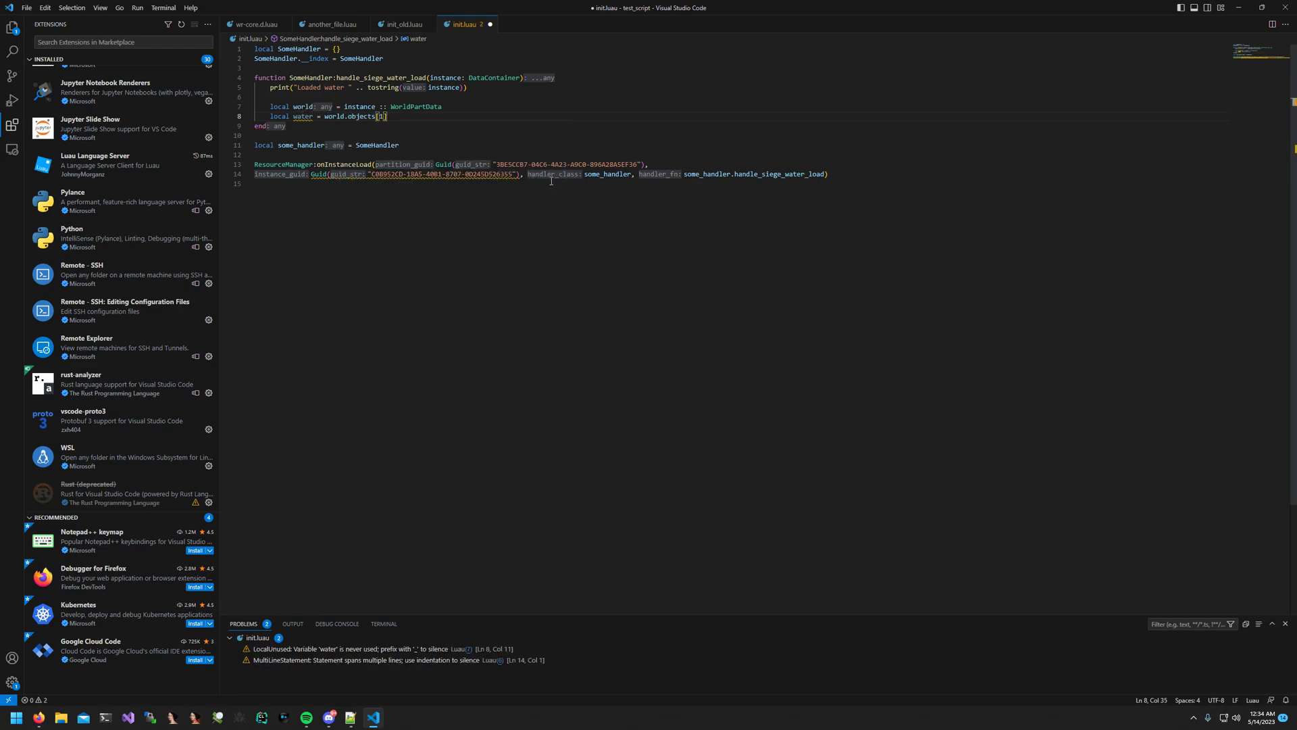
{"action": "type", "text": "] :: WaterI"}
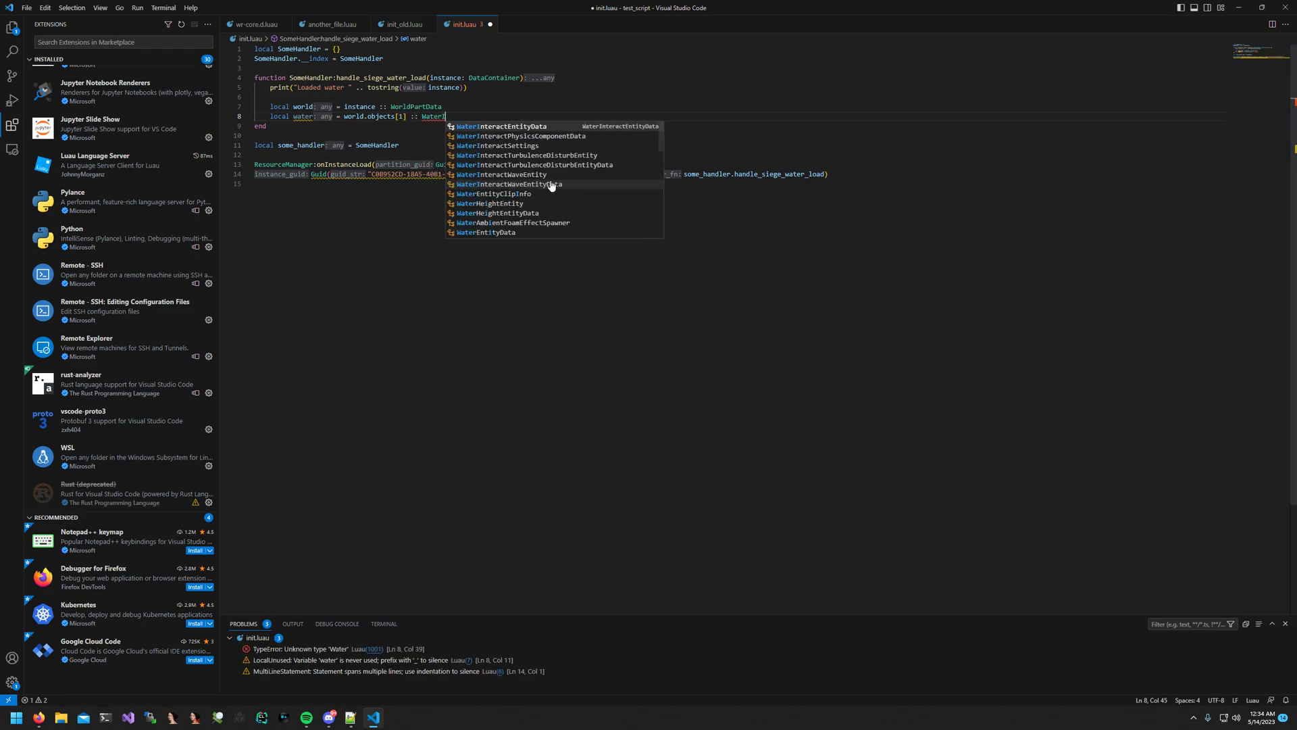
Step: Declare local water = world.objects[1] :: WaterInteractEntityData and add blank lines at the file top
{"action": "key", "text": "Tab"}
{"action": "key", "text": "Return"}
{"action": "key", "text": "Return"}
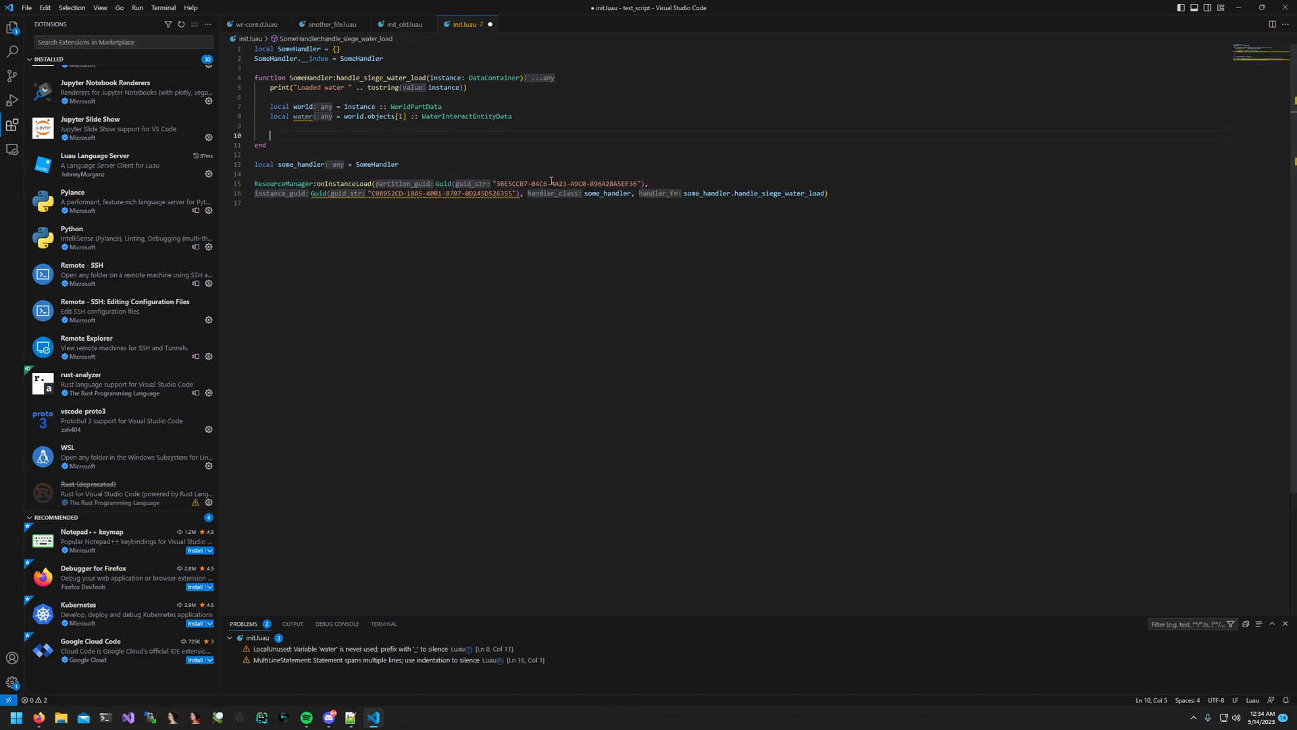
{"action": "left_click", "coordinate": [255, 51]}
{"action": "key", "text": "Return"}
{"action": "key", "text": "Return"}
Step: Add --!strict on line 1 and water.transform.trans.y += 5 in the handler, saving
{"action": "left_click", "coordinate": [281, 44]}
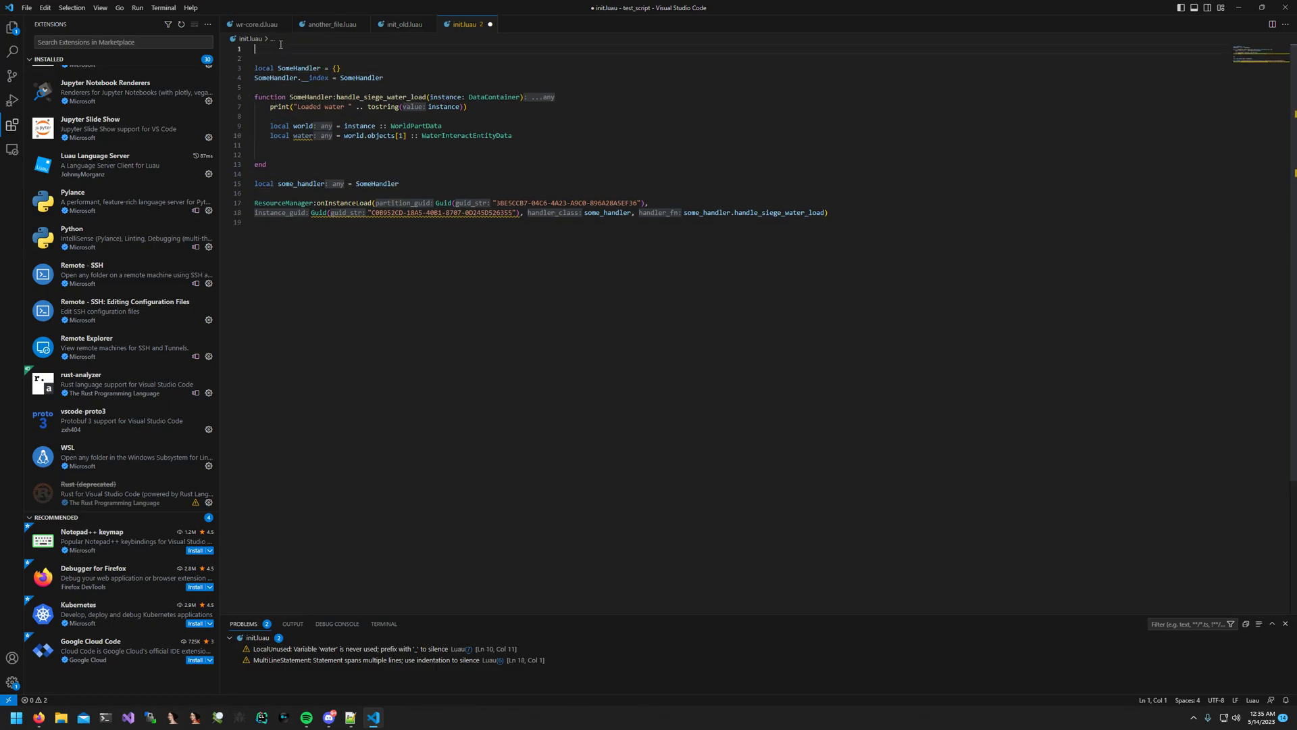
{"action": "type", "text": "--!strict"}
{"action": "left_click", "coordinate": [331, 143]}
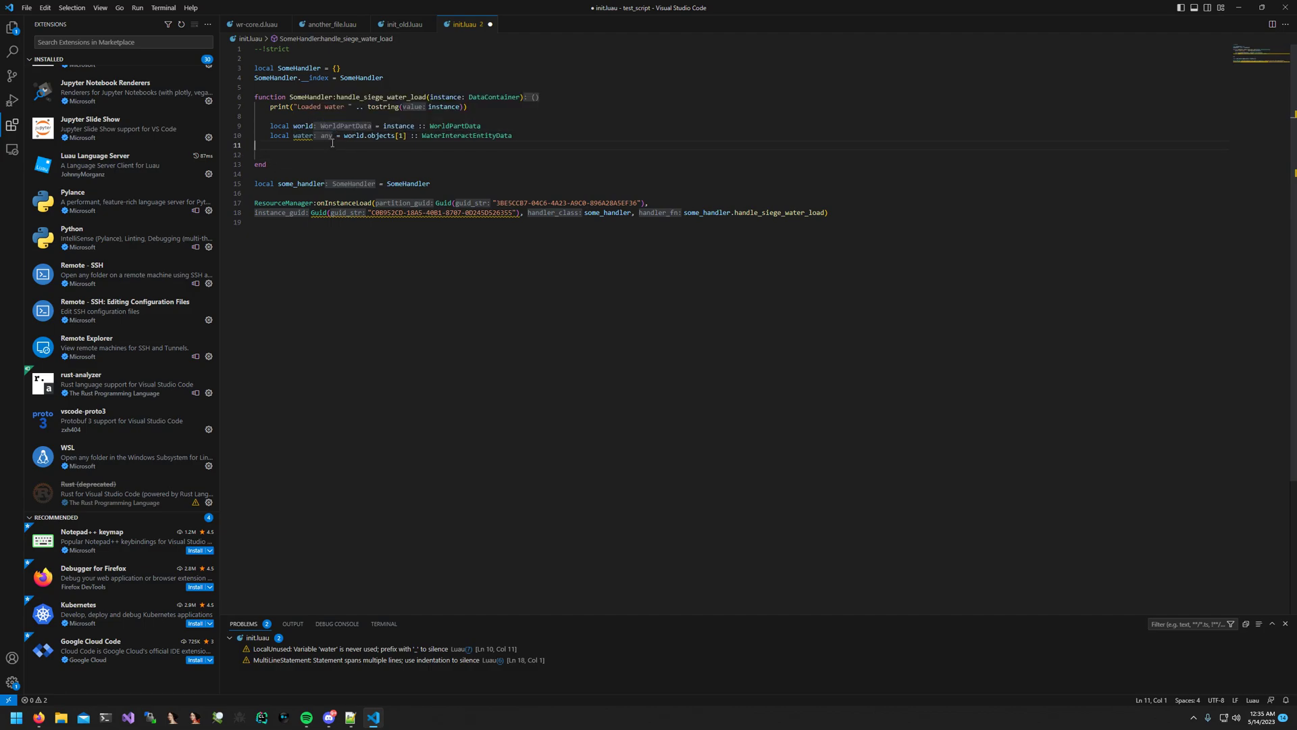
{"action": "key", "text": "ctrl+s"}
{"action": "key", "text": "Tab"}
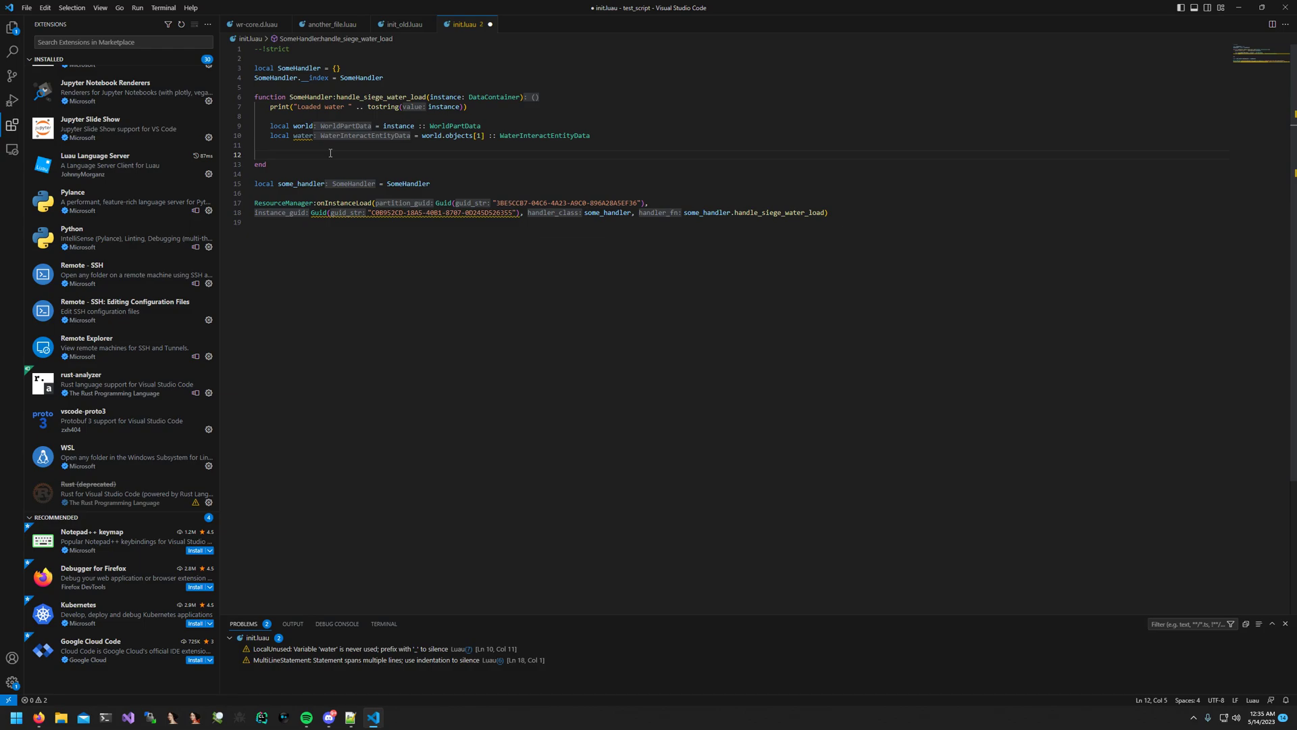
{"action": "type", "text": "water."}
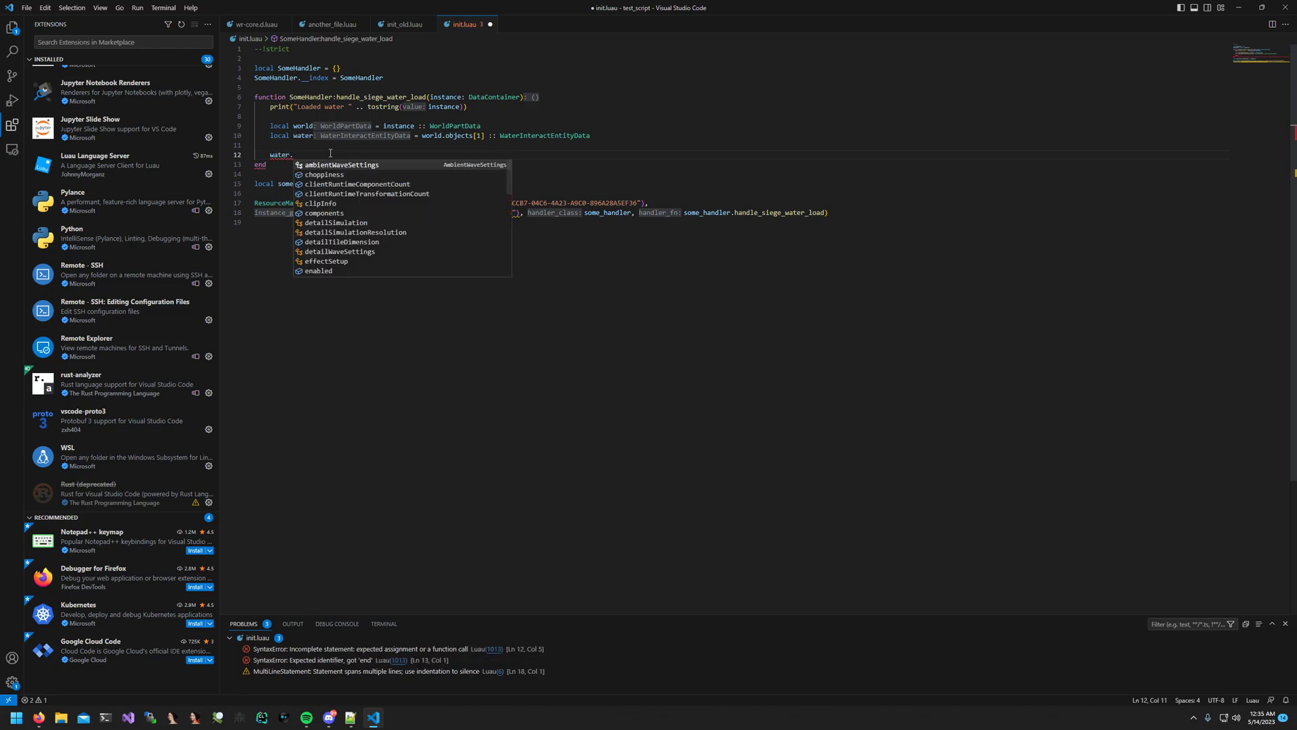
{"action": "type", "text": "transform."}
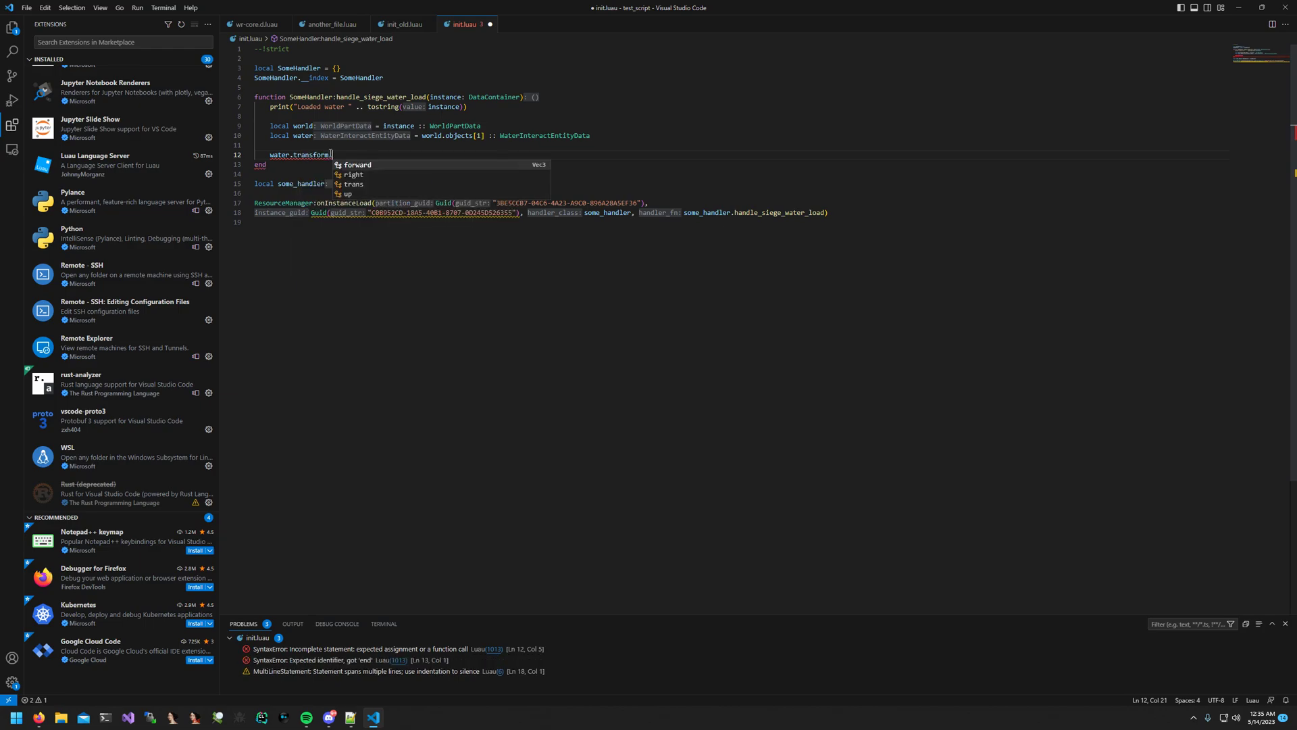
{"action": "type", "text": "trans.y"}
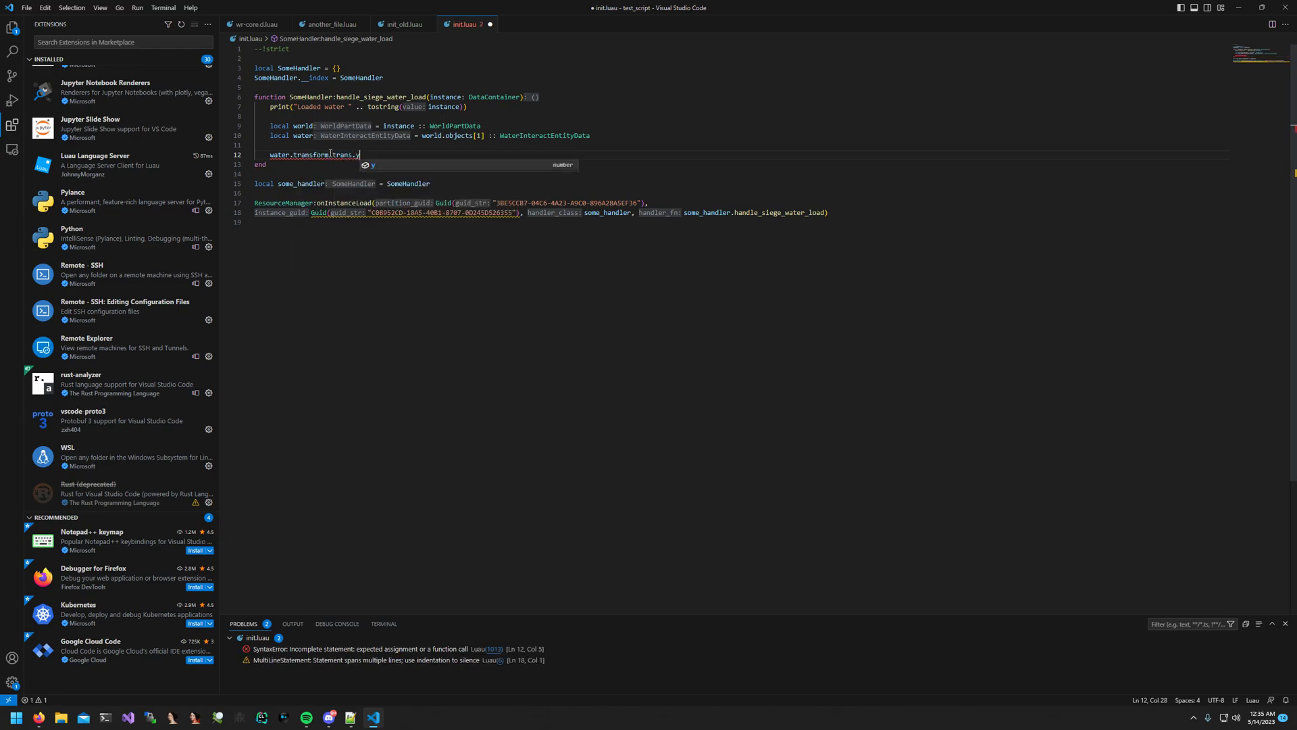
{"action": "type", "text": " +"}
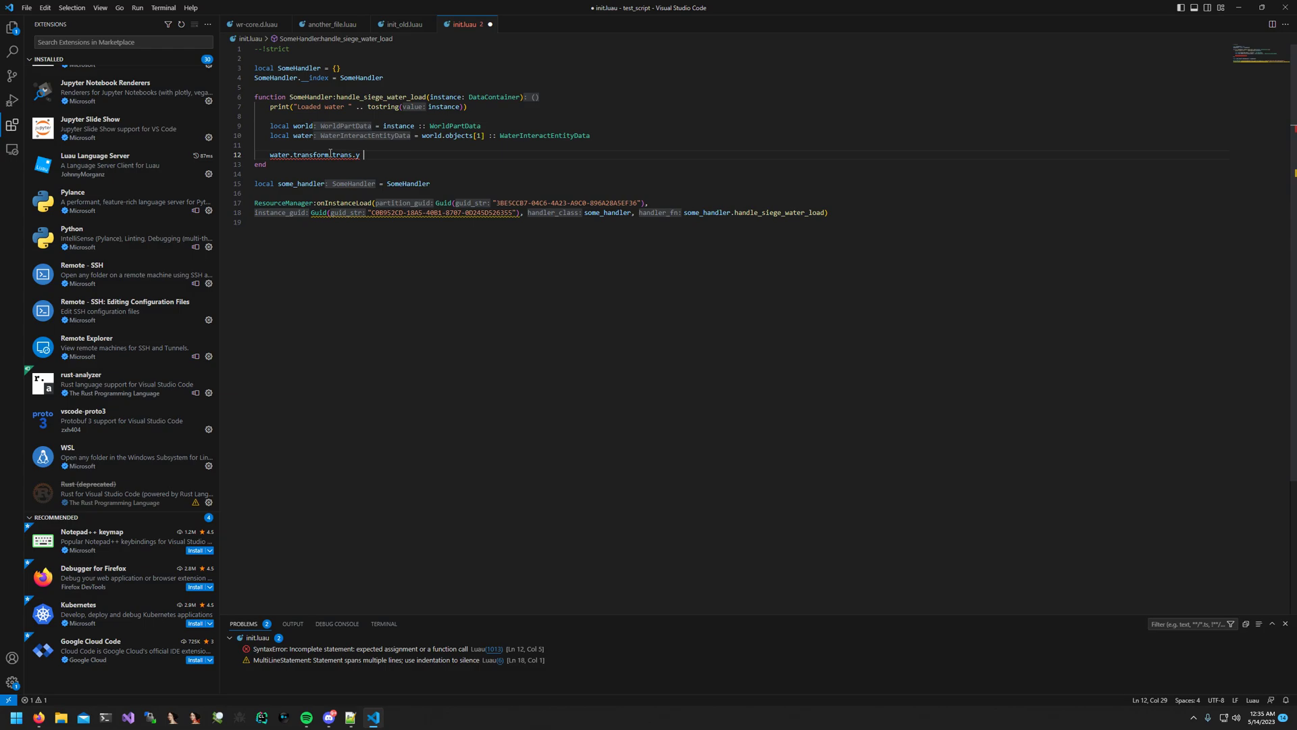
{"action": "type", "text": "= "}
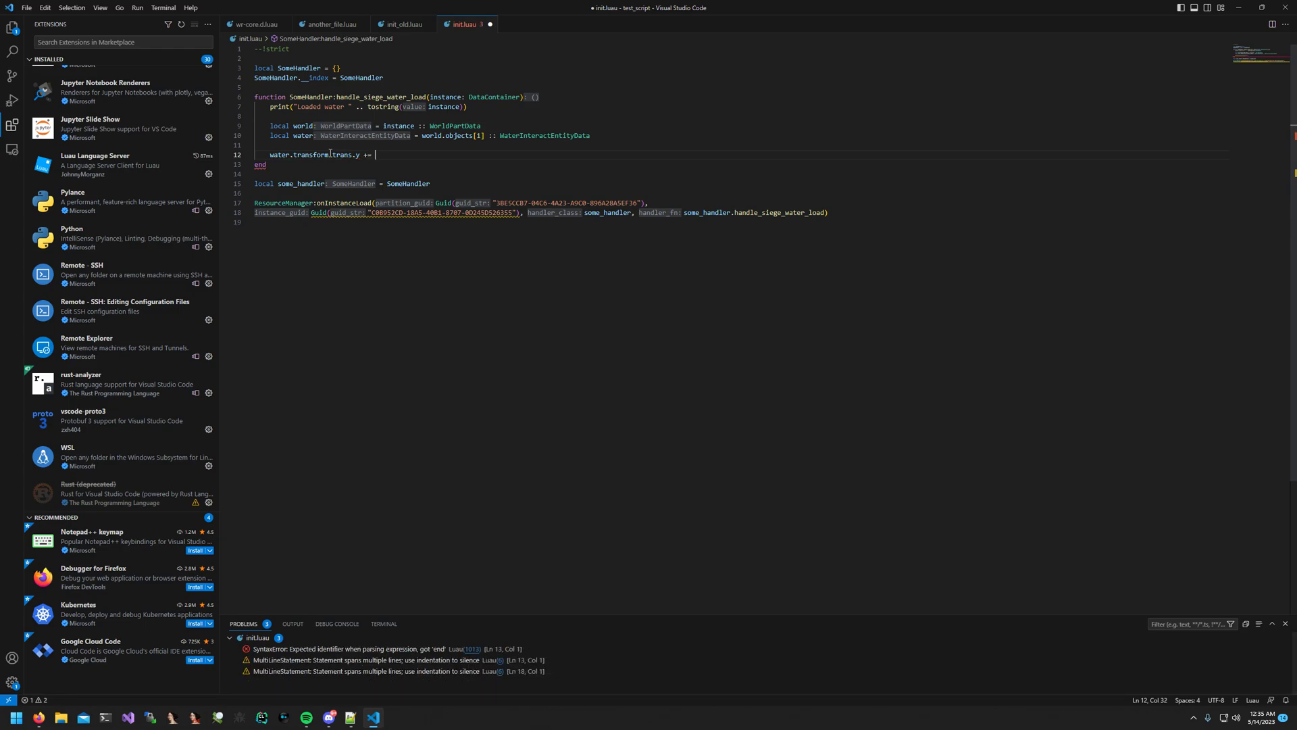
{"action": "type", "text": "5"}
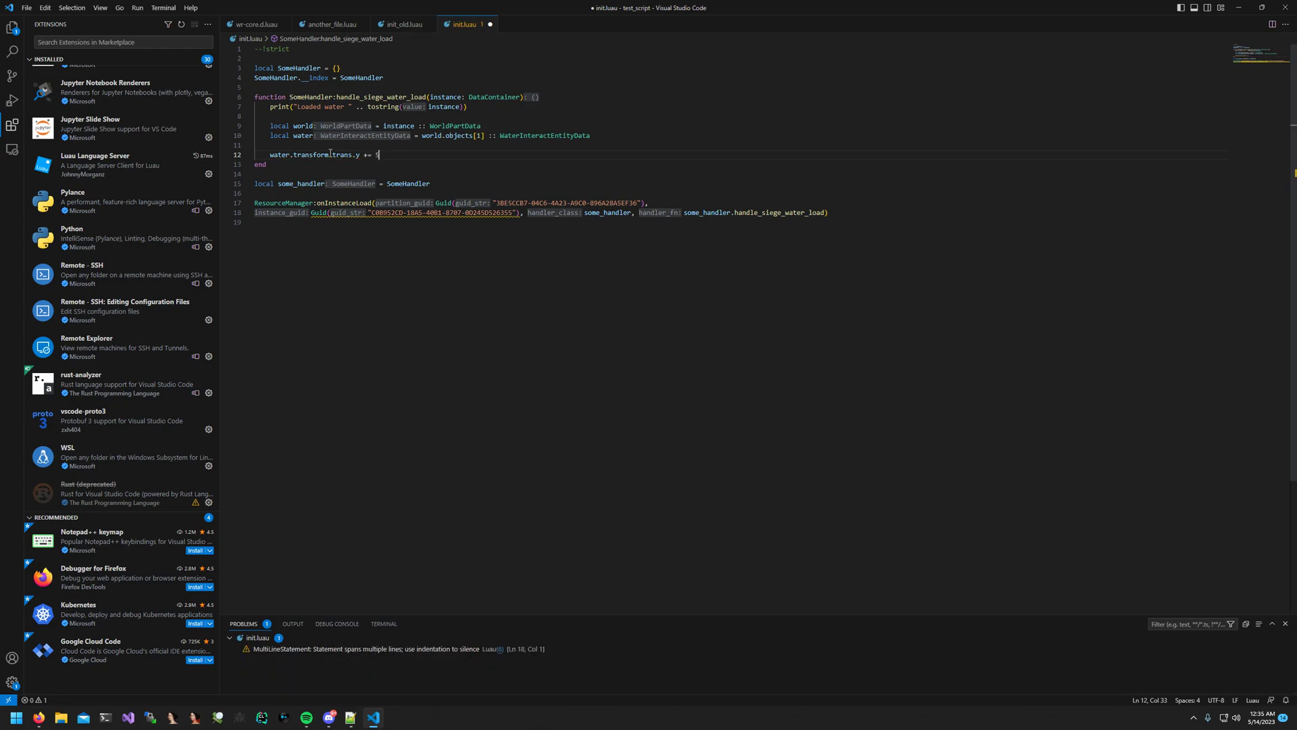
{"action": "left_click", "coordinate": [396, 164]}
{"action": "key", "text": "alt+Tab"}
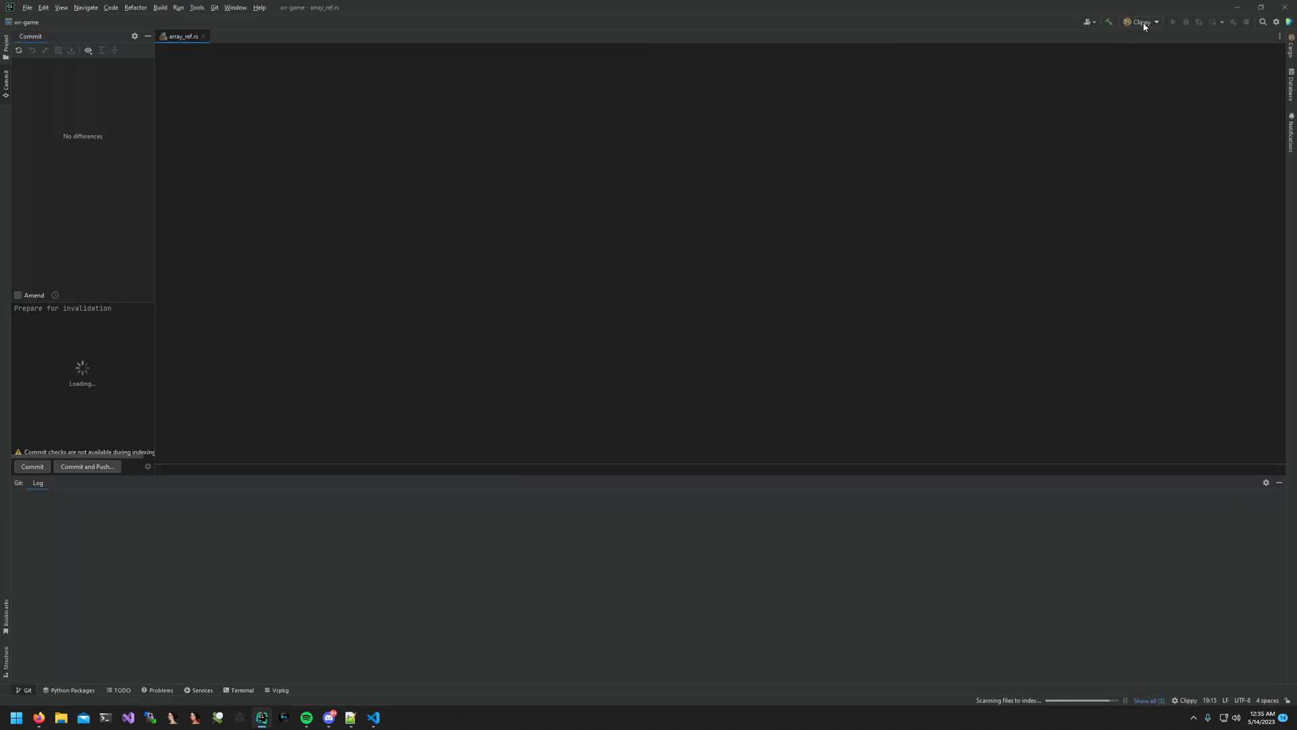
Step: Start debugging the BF4 Server run configuration in CLion
{"action": "left_click", "coordinate": [1143, 21]}
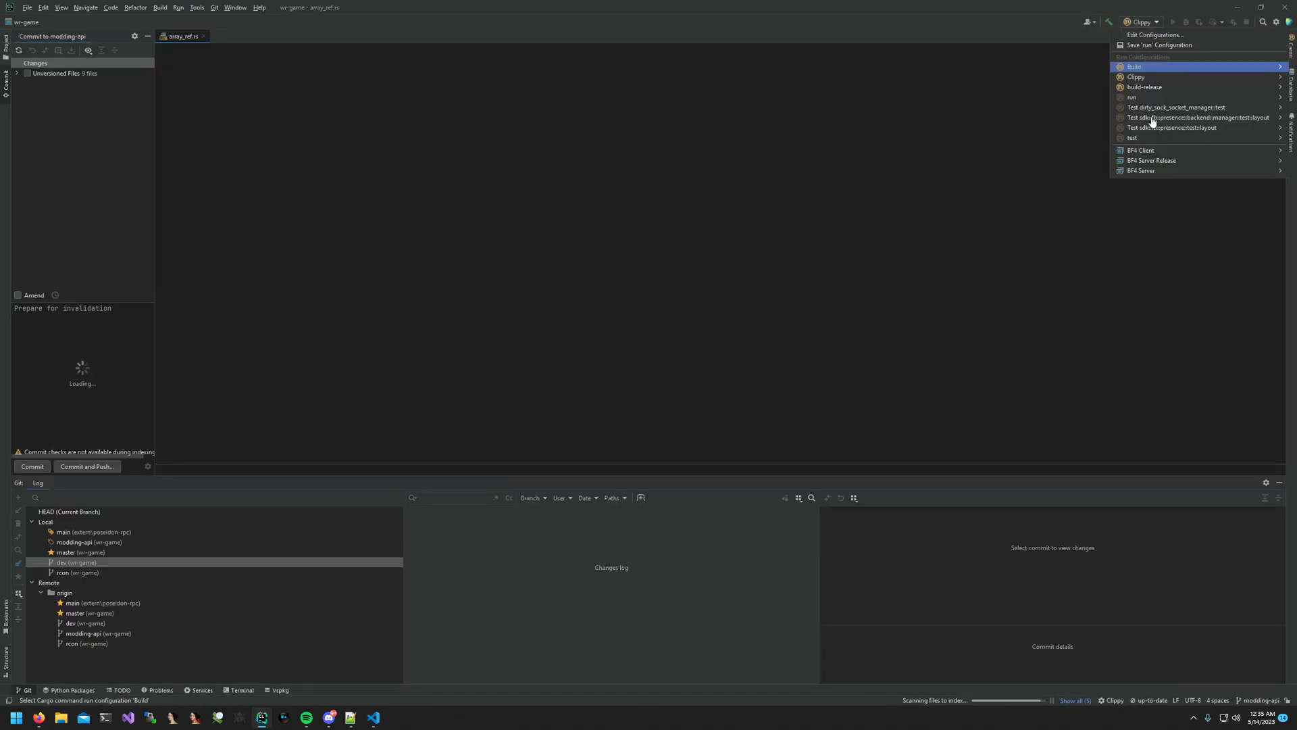
{"action": "left_click", "coordinate": [1141, 170]}
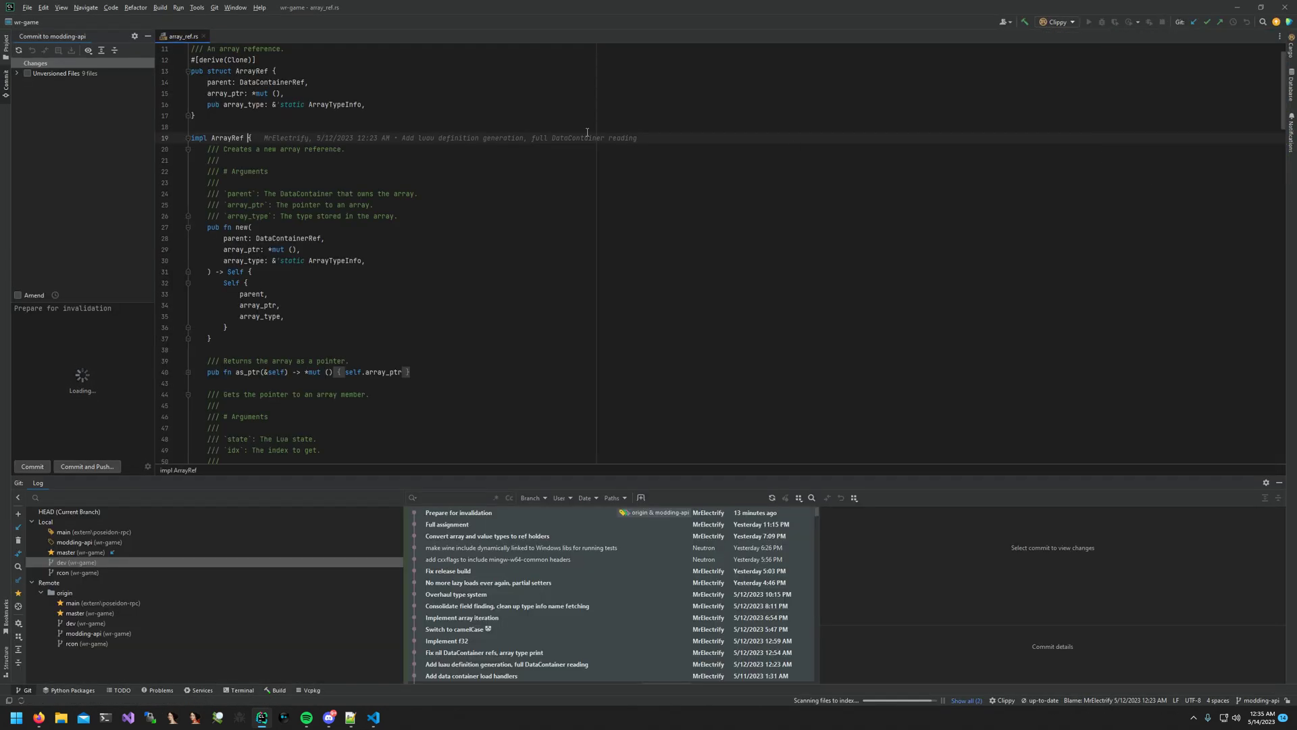
{"action": "left_click", "coordinate": [203, 36]}
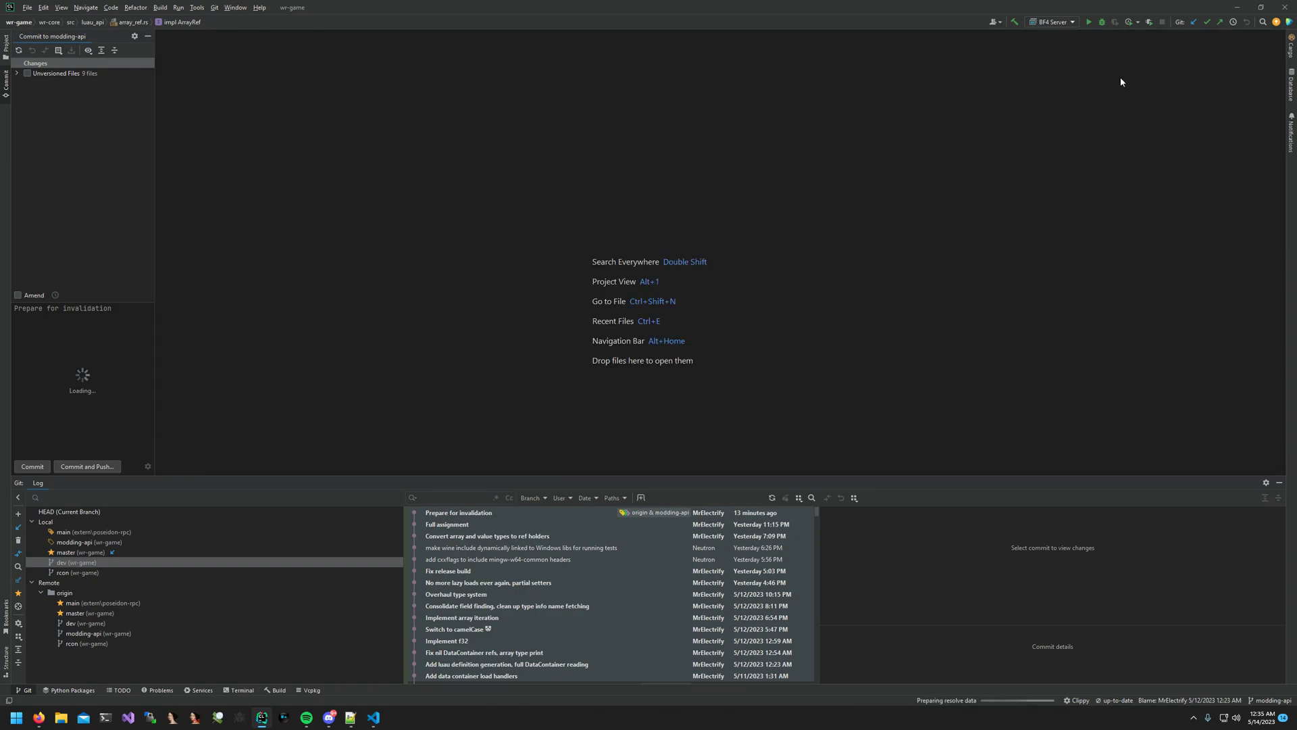
{"action": "left_click", "coordinate": [1104, 23]}
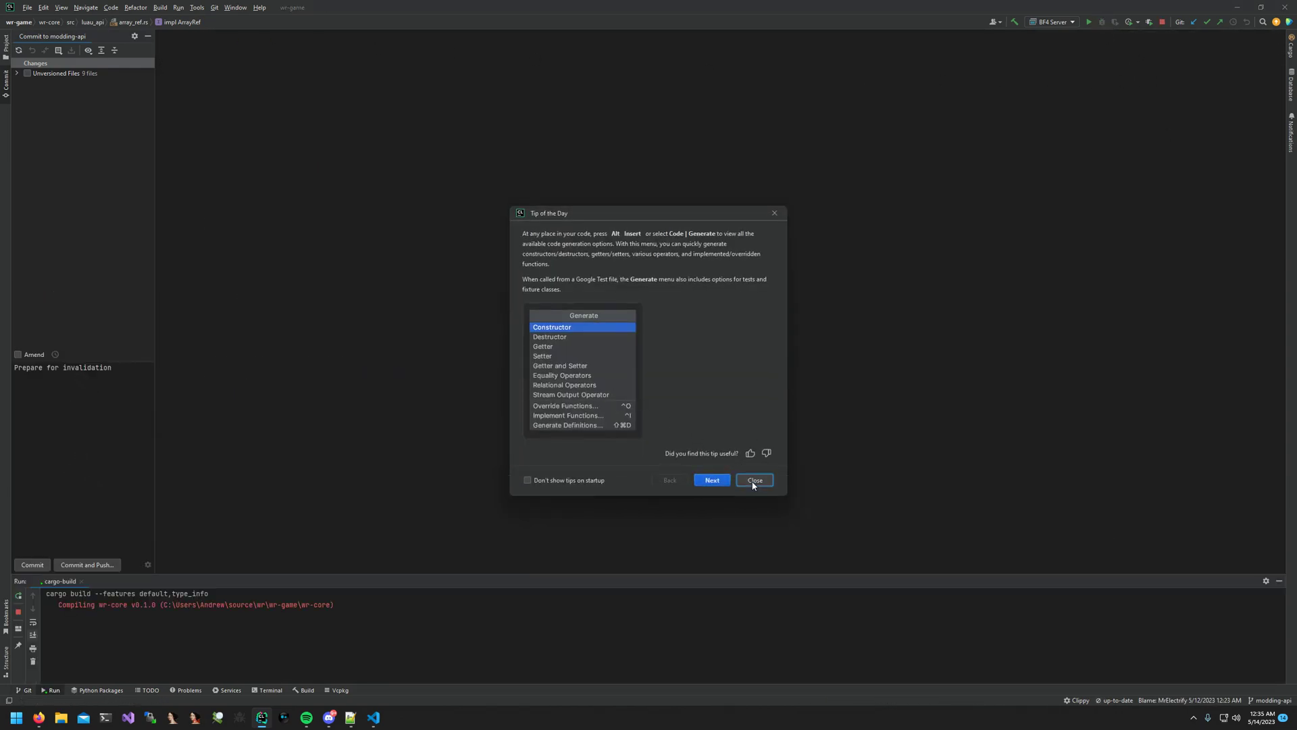
{"action": "left_click", "coordinate": [752, 480]}
Step: Check GraphQL Playground for an auth code, then bring up CLion's run configuration settings
{"action": "key", "text": "alt+Tab"}
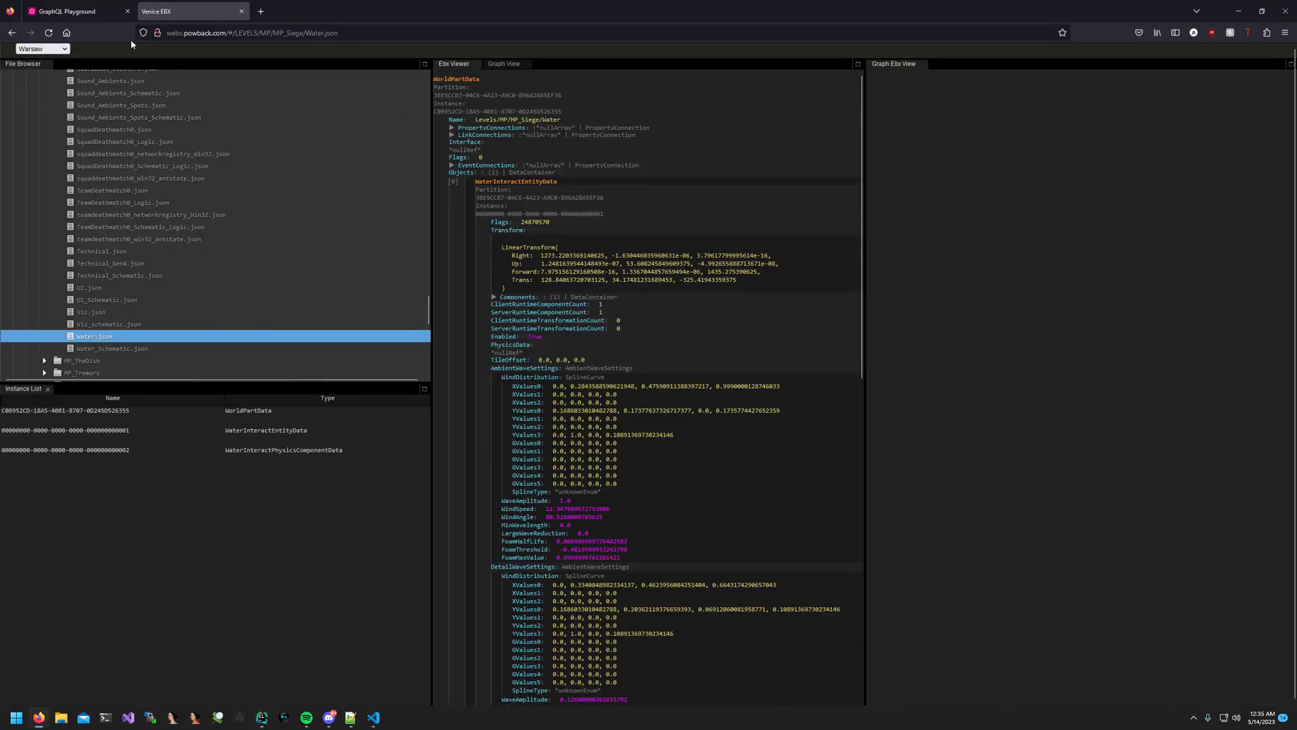
{"action": "left_click", "coordinate": [107, 11]}
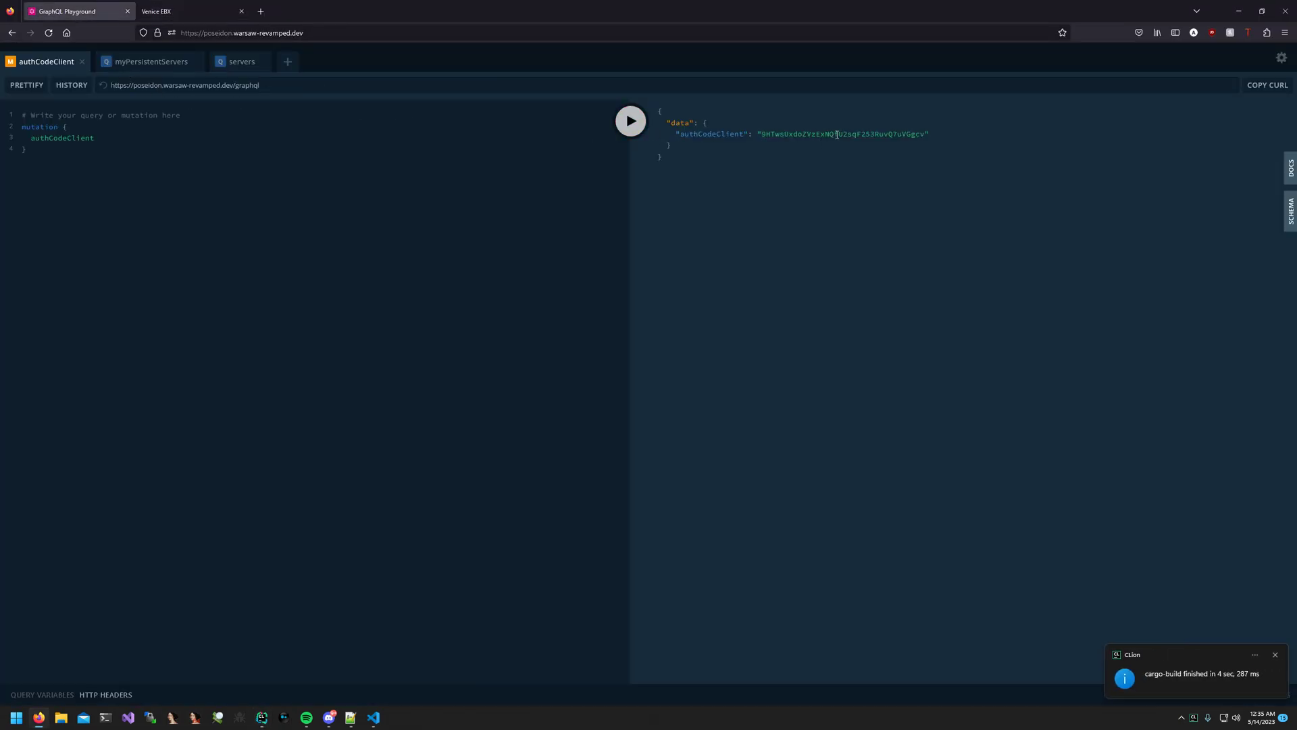
{"action": "left_click", "coordinate": [1238, 11]}
{"action": "left_click", "coordinate": [1052, 22]}
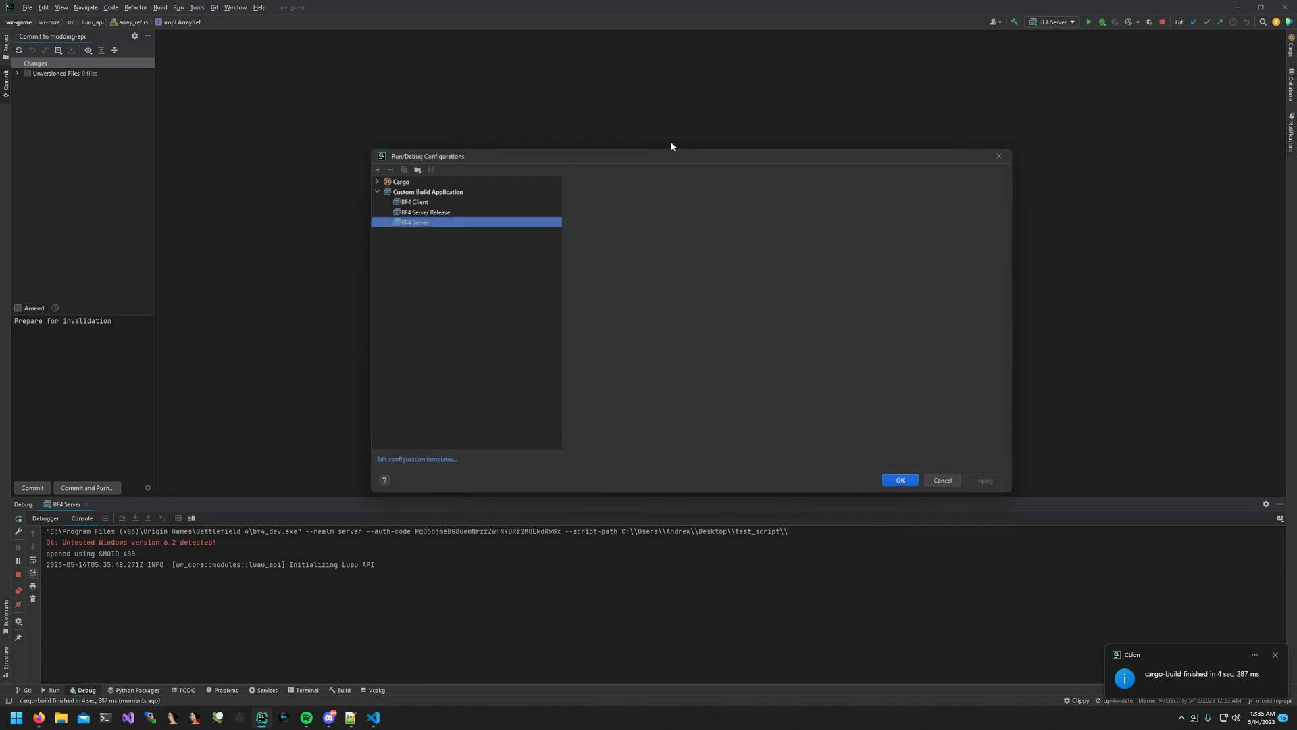
Step: Launch the BF4 Client configuration with the new auth code and bring up the server log
{"action": "left_click", "coordinate": [414, 202]}
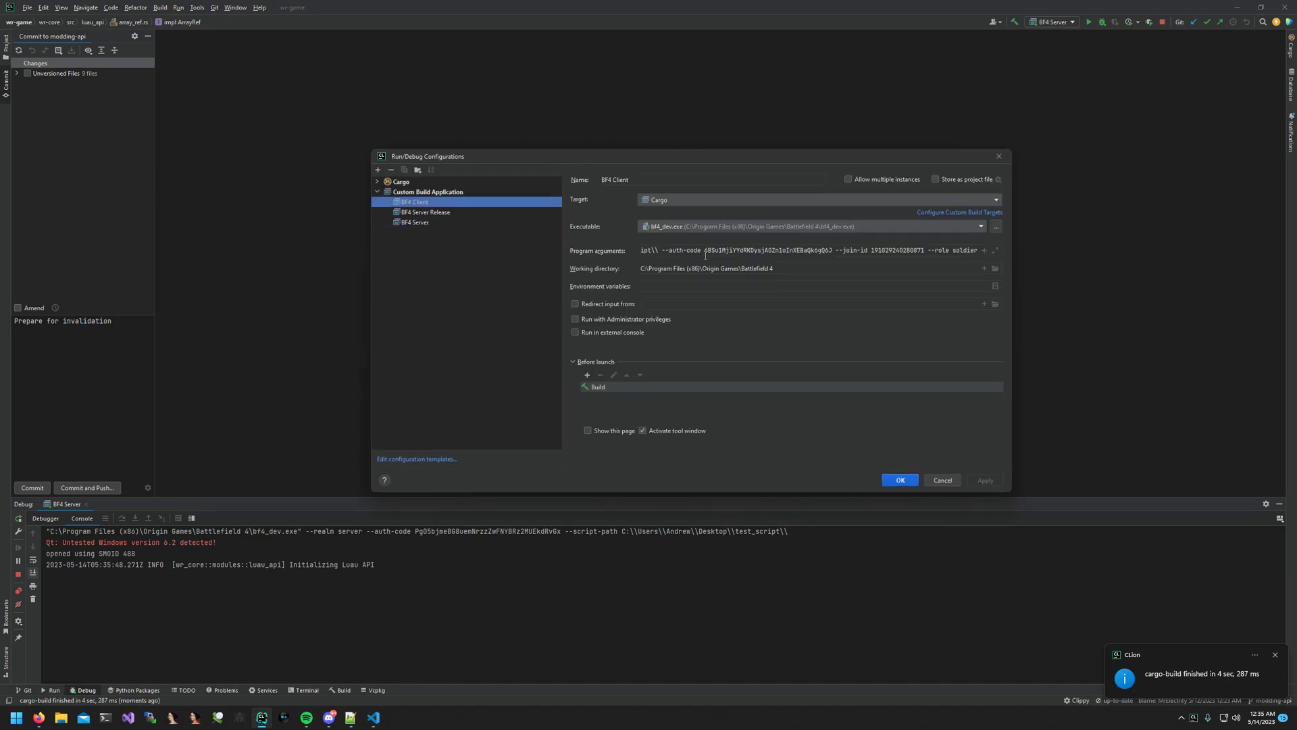
{"action": "left_click", "coordinate": [900, 479]}
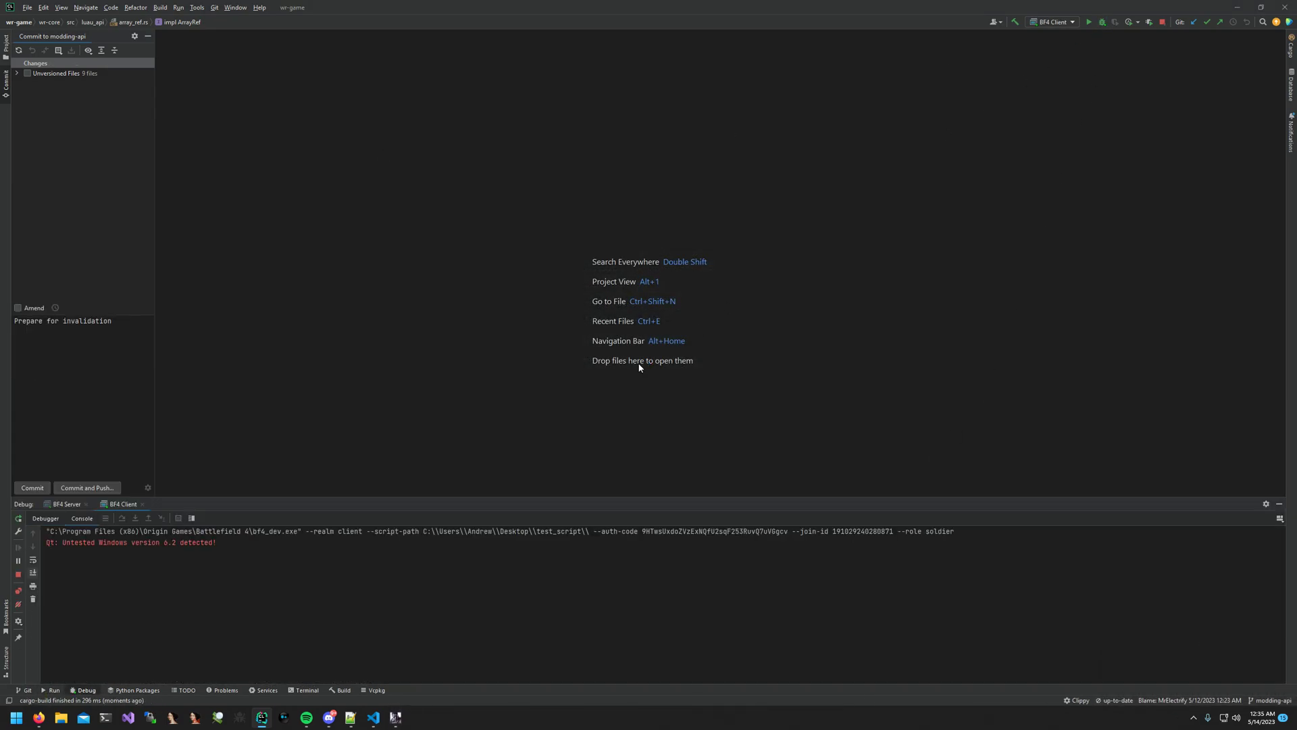
{"action": "left_click", "coordinate": [394, 719]}
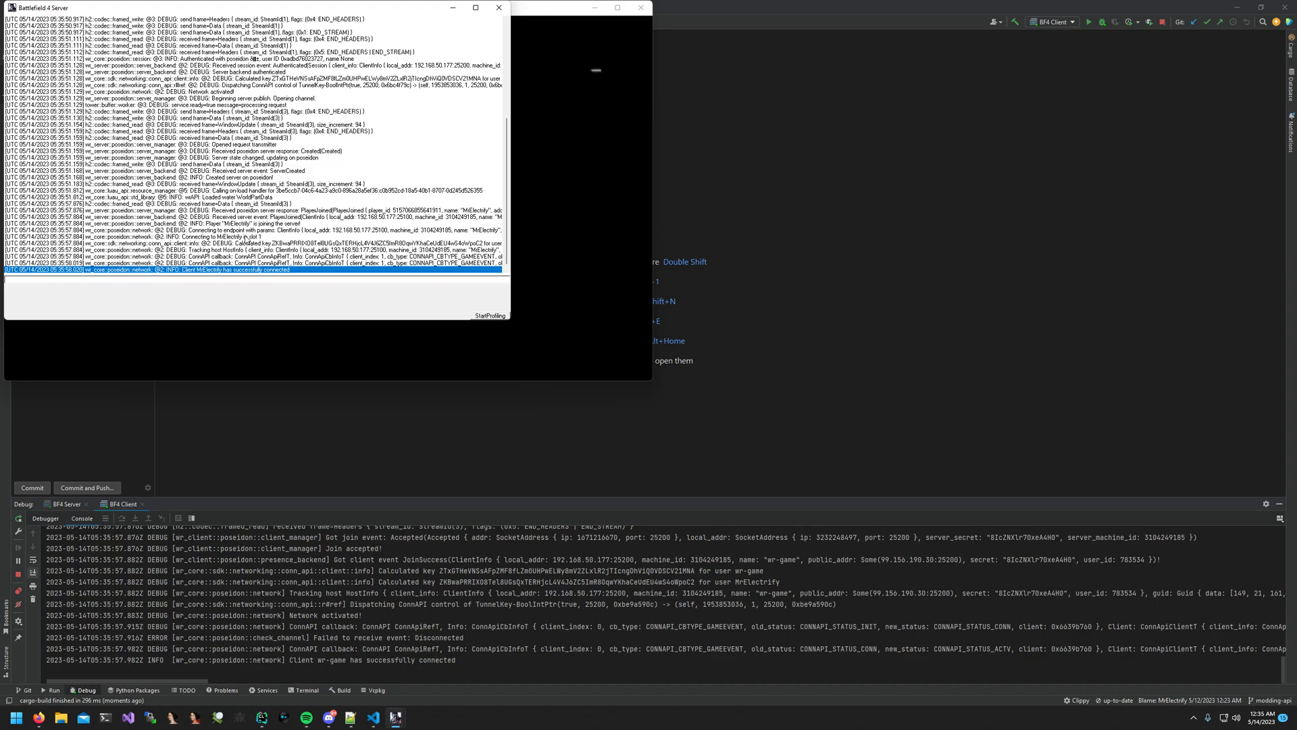
{"action": "scroll", "coordinate": [254, 152], "scroll_direction": "up", "scroll_amount": 1}
Step: Confirm the server log reports the water data loaded, then return to Battlefield 4
{"action": "left_click", "coordinate": [220, 179]}
{"action": "scroll", "coordinate": [220, 178], "scroll_direction": "up", "scroll_amount": 3}
{"action": "scroll", "coordinate": [220, 152], "scroll_direction": "up", "scroll_amount": 3}
{"action": "left_click", "coordinate": [221, 120]}
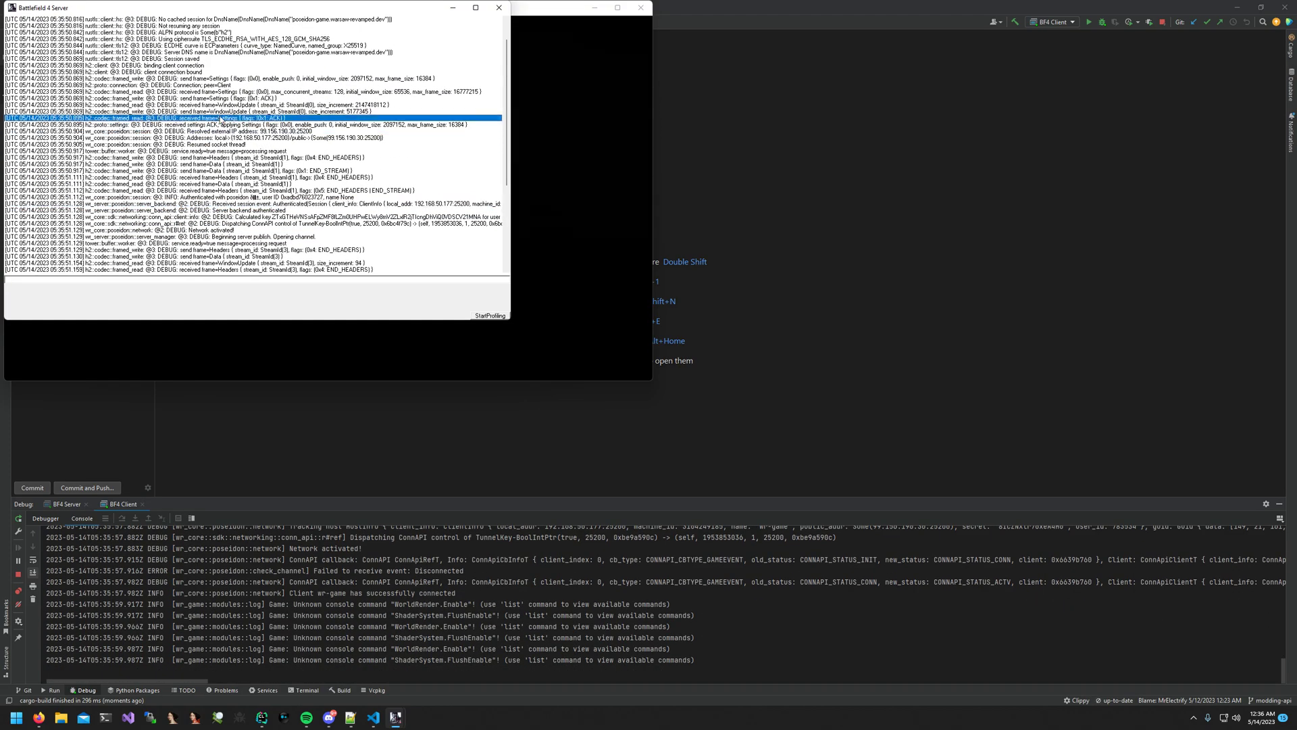
{"action": "scroll", "coordinate": [220, 119], "scroll_direction": "down", "scroll_amount": 6}
{"action": "left_click", "coordinate": [252, 237]}
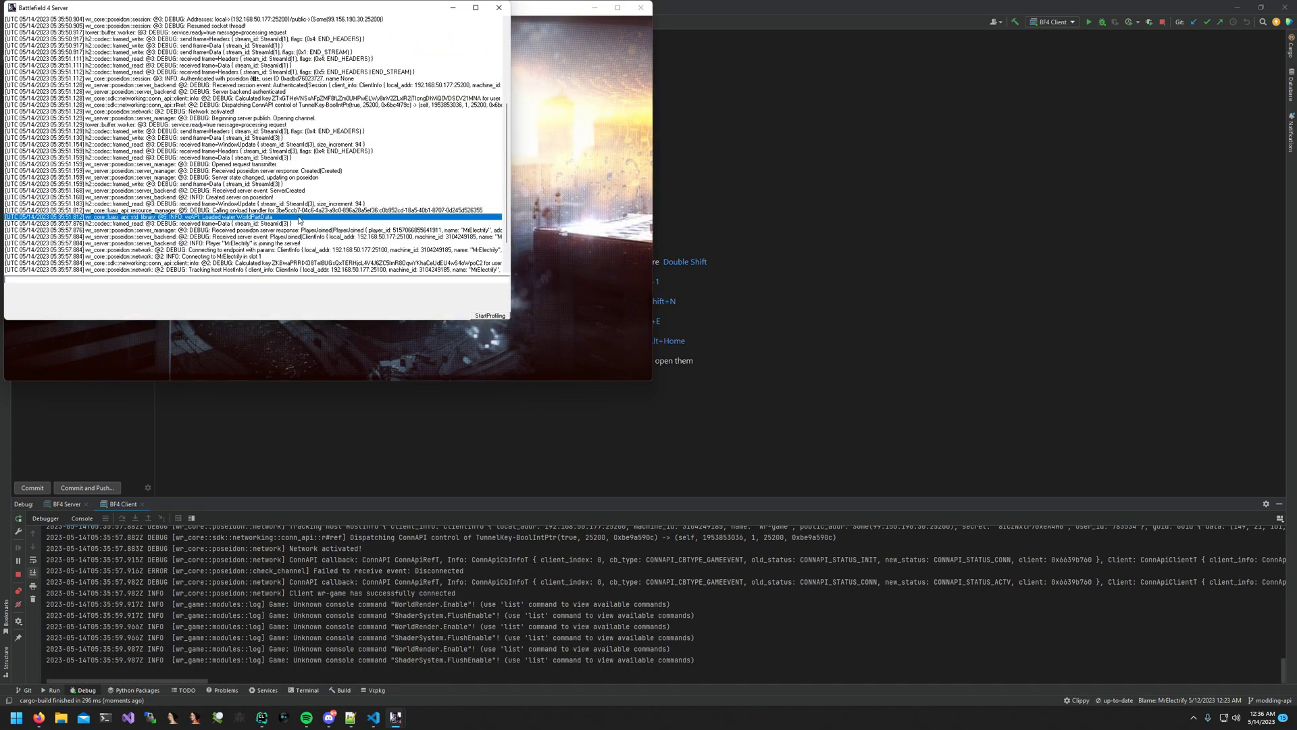
{"action": "scroll", "coordinate": [298, 221], "scroll_direction": "down", "scroll_amount": 2}
{"action": "left_click", "coordinate": [396, 717]}
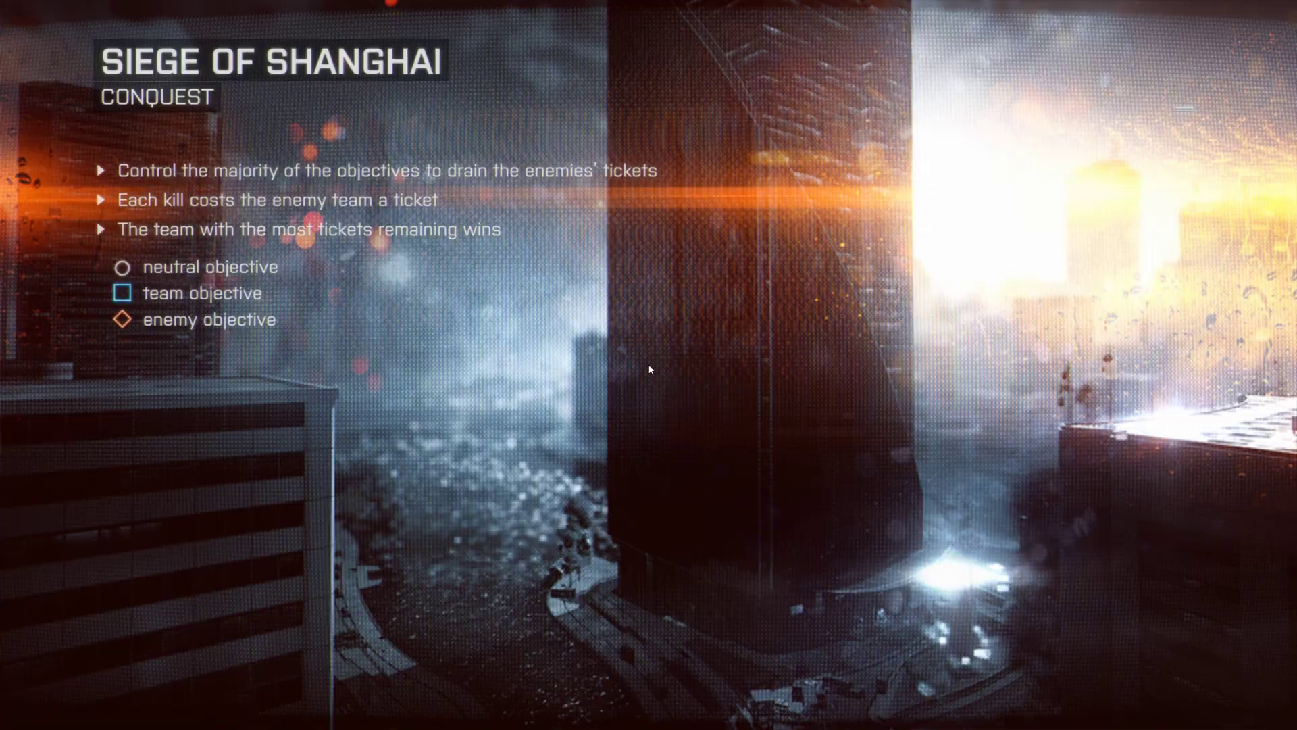
{"action": "key", "text": "alt+Tab"}
{"action": "left_click", "coordinate": [718, 320]}
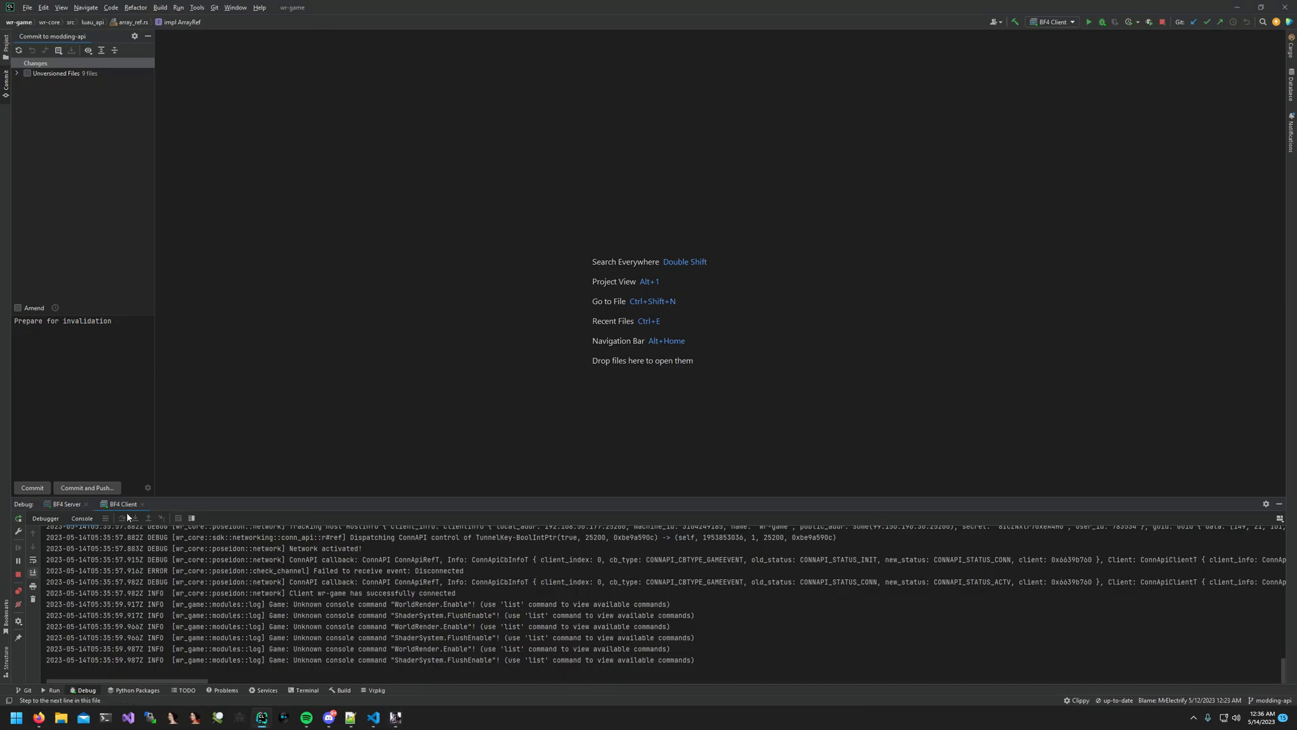
{"action": "left_click", "coordinate": [422, 675]}
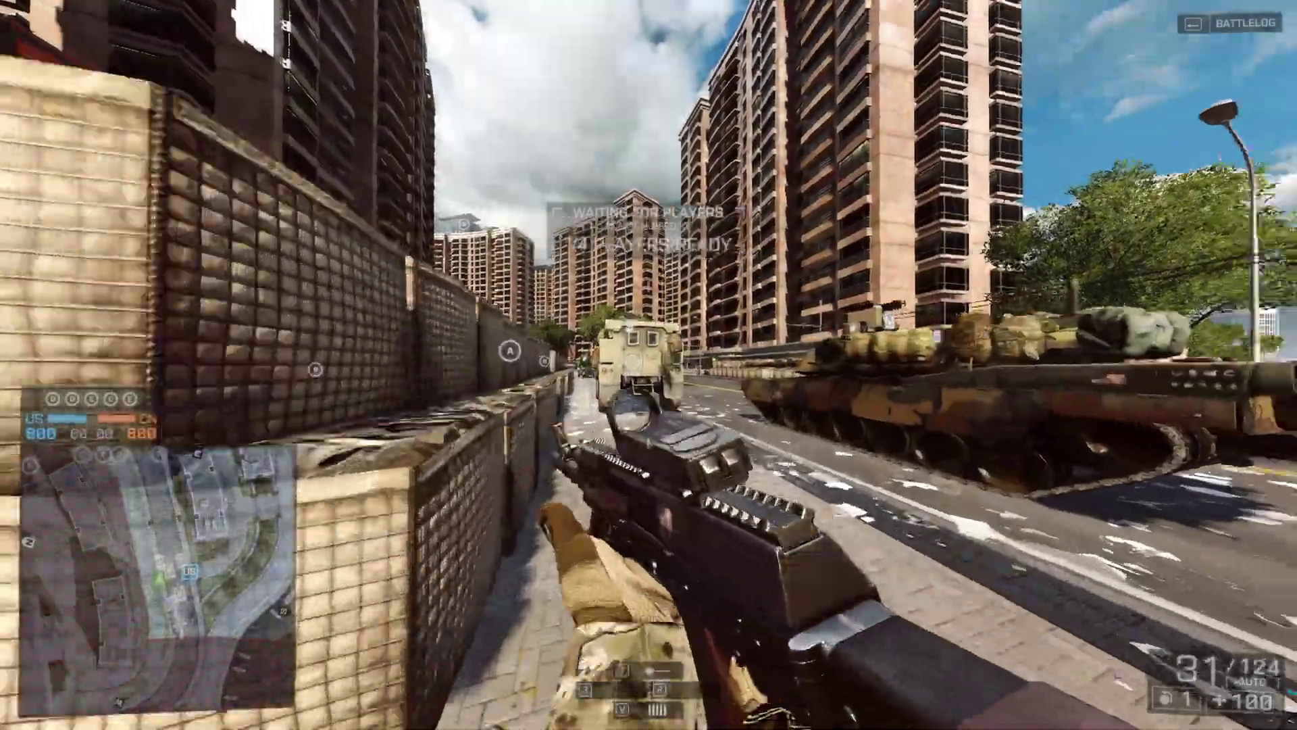
Step: Walk past the tank, across the plaza and down the grass bank into the water
{"action": "key", "text": "w"}
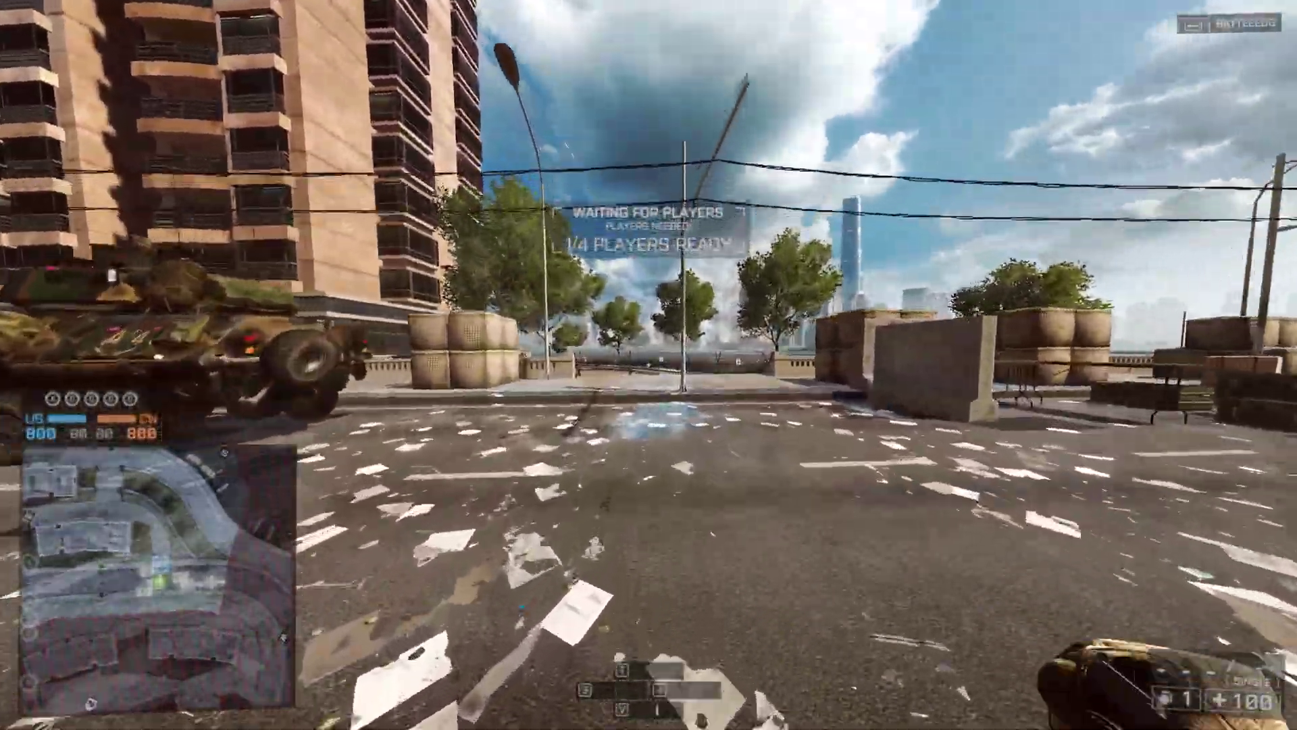
{"action": "key", "text": "w"}
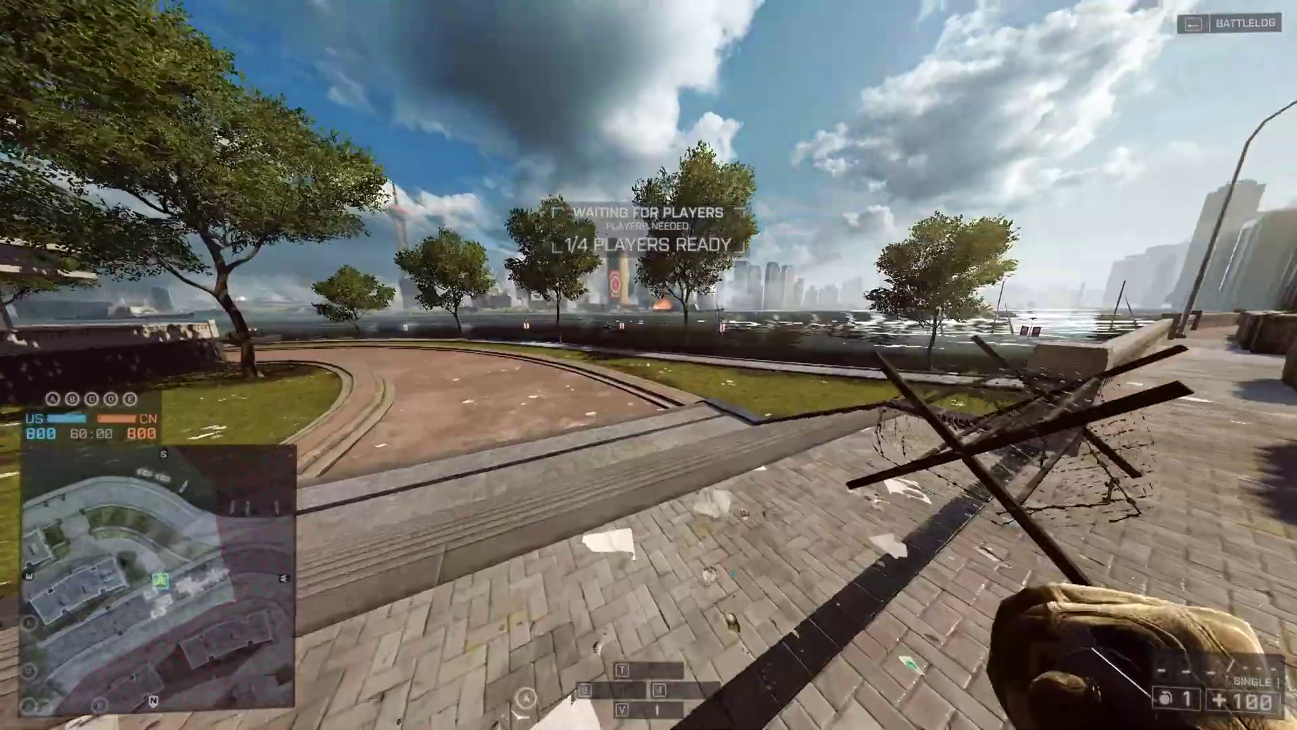
{"action": "key", "text": "w"}
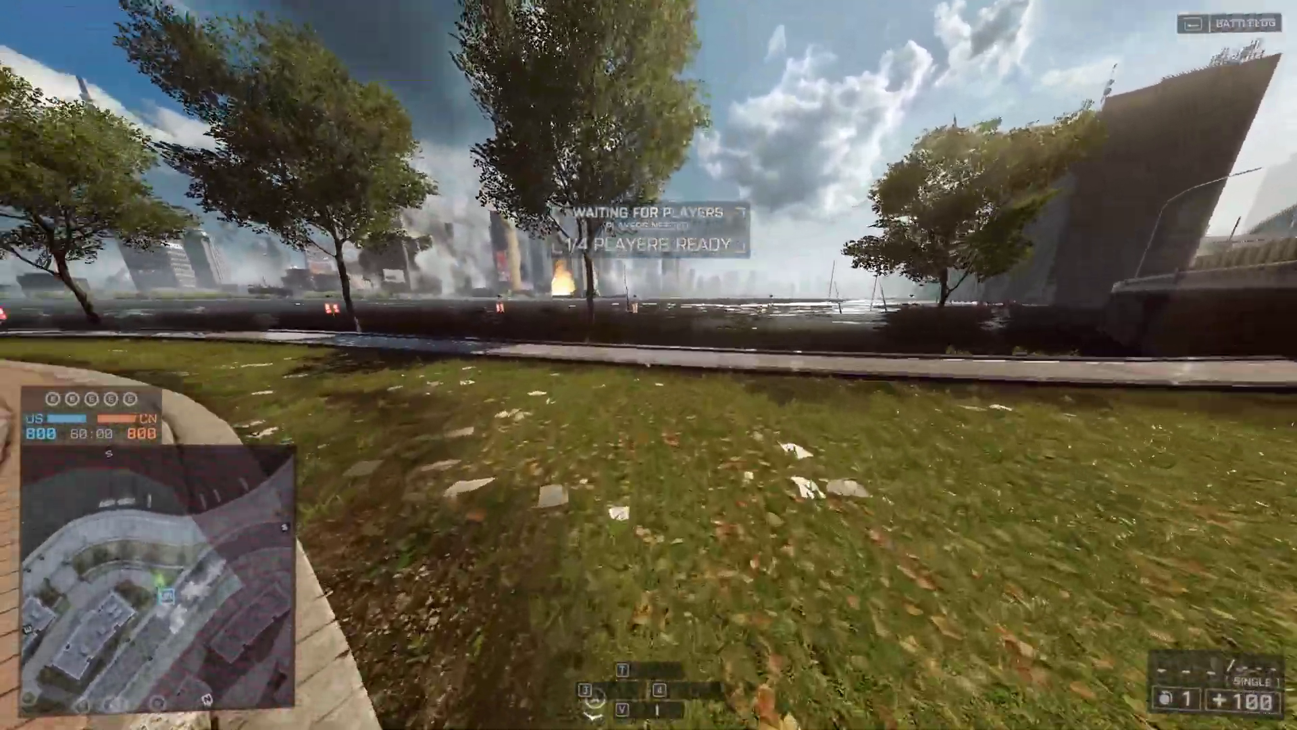
{"action": "key", "text": "w"}
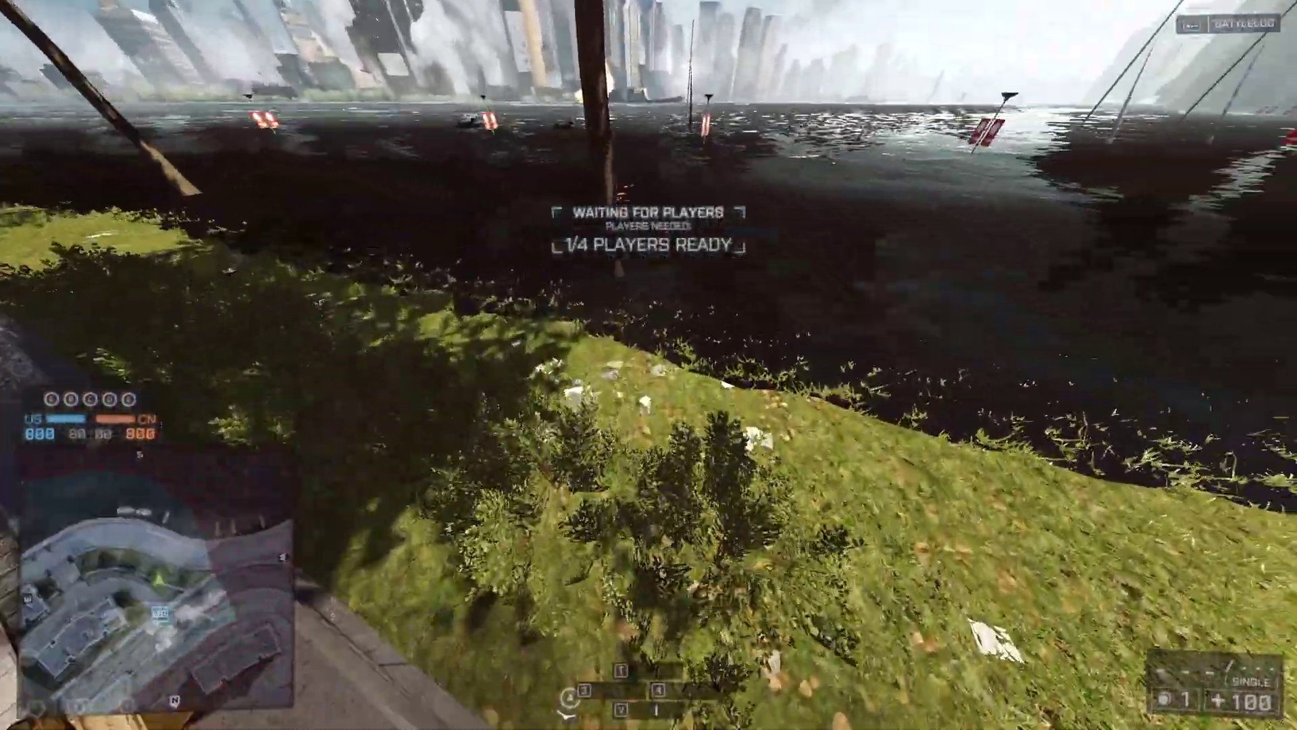
Step: Swim toward the skyline and billboards, then dive underwater toward the seawall
{"action": "key", "text": "w"}
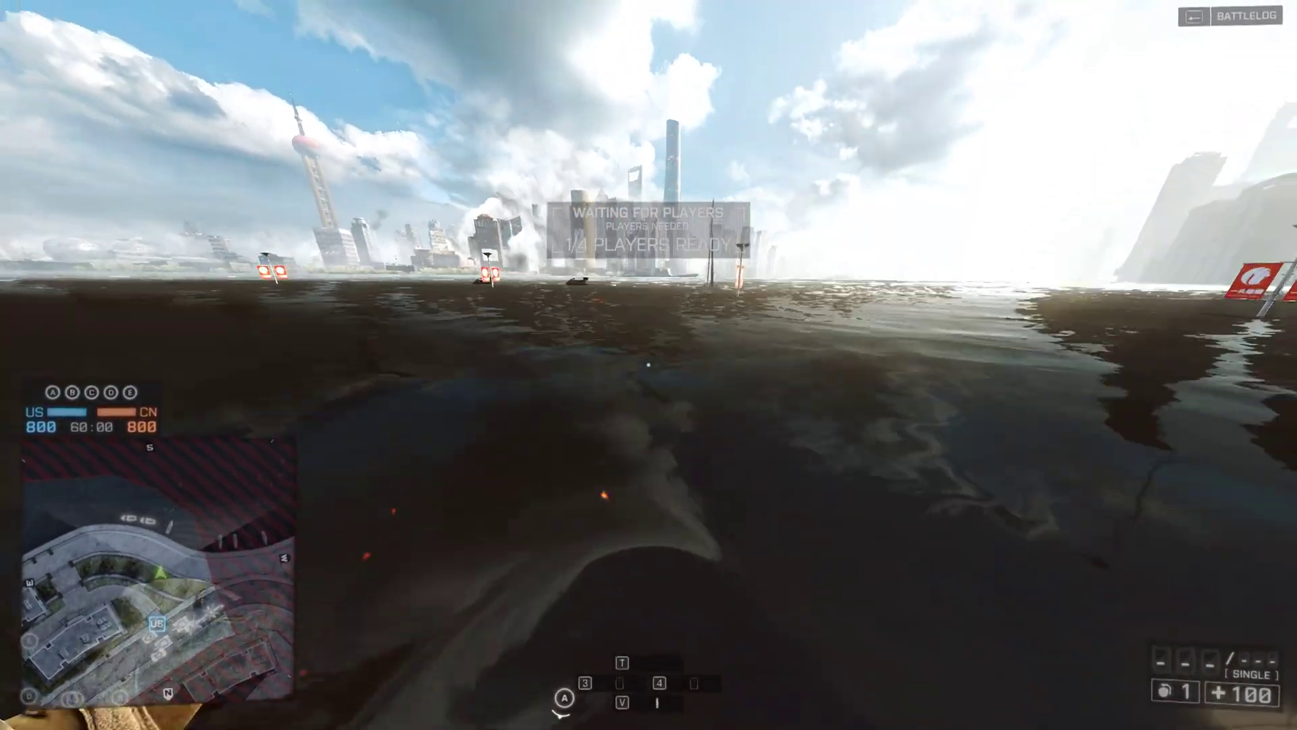
{"action": "key", "text": "w"}
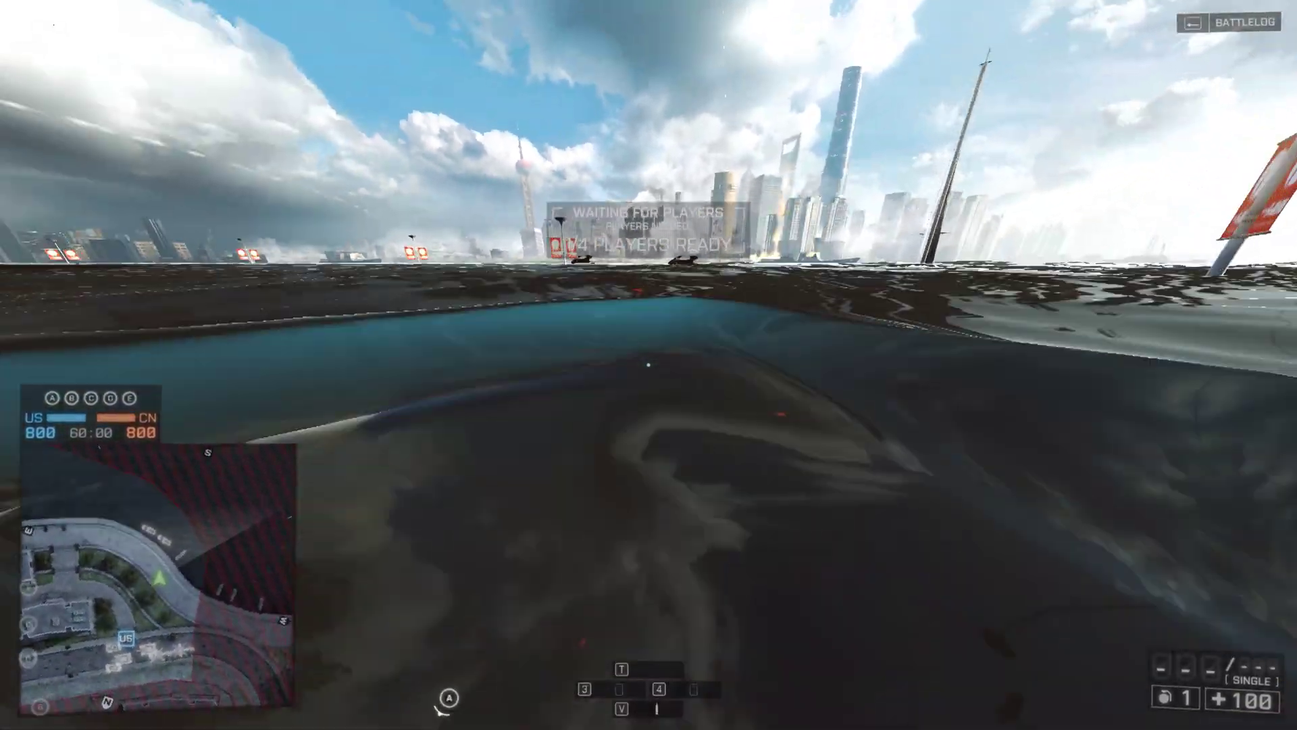
{"action": "key", "text": "w"}
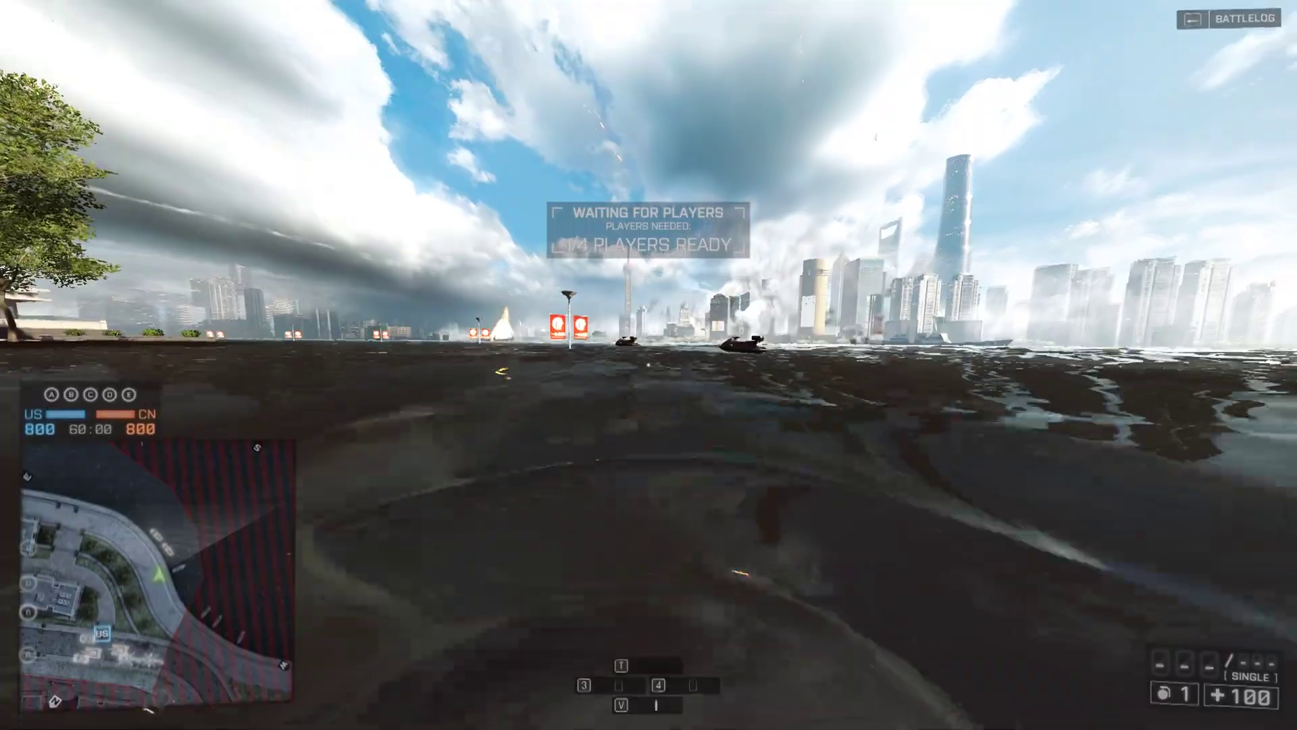
{"action": "key", "text": "w"}
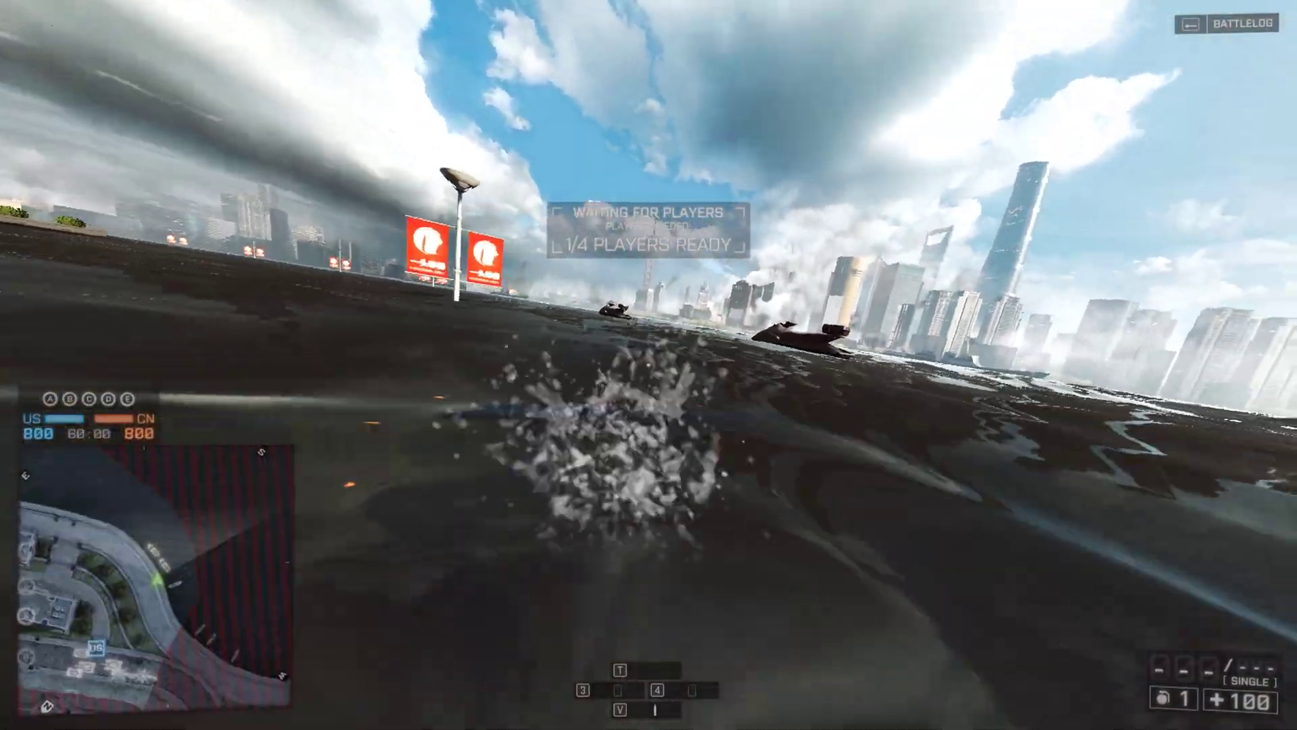
{"action": "key", "text": "w"}
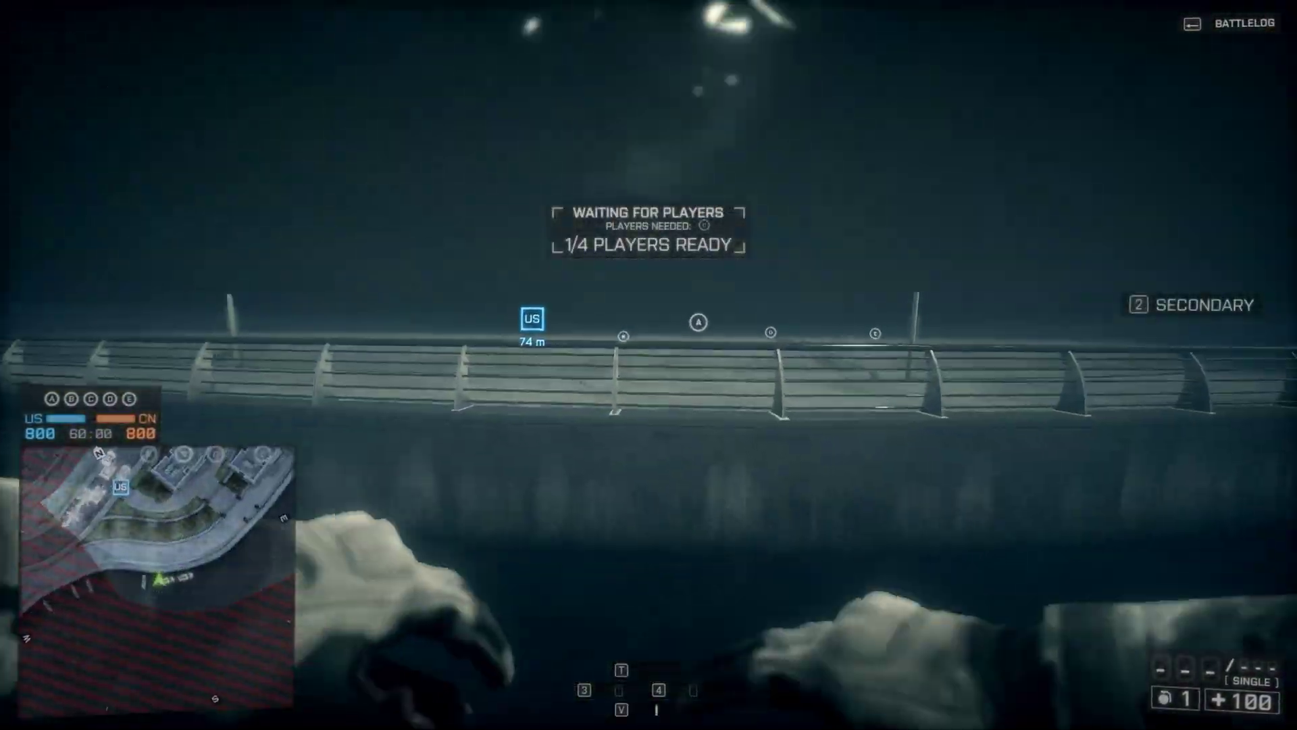
Step: Surface, board the jet ski in third-person view and head toward the high-rises
{"action": "key", "text": "w"}
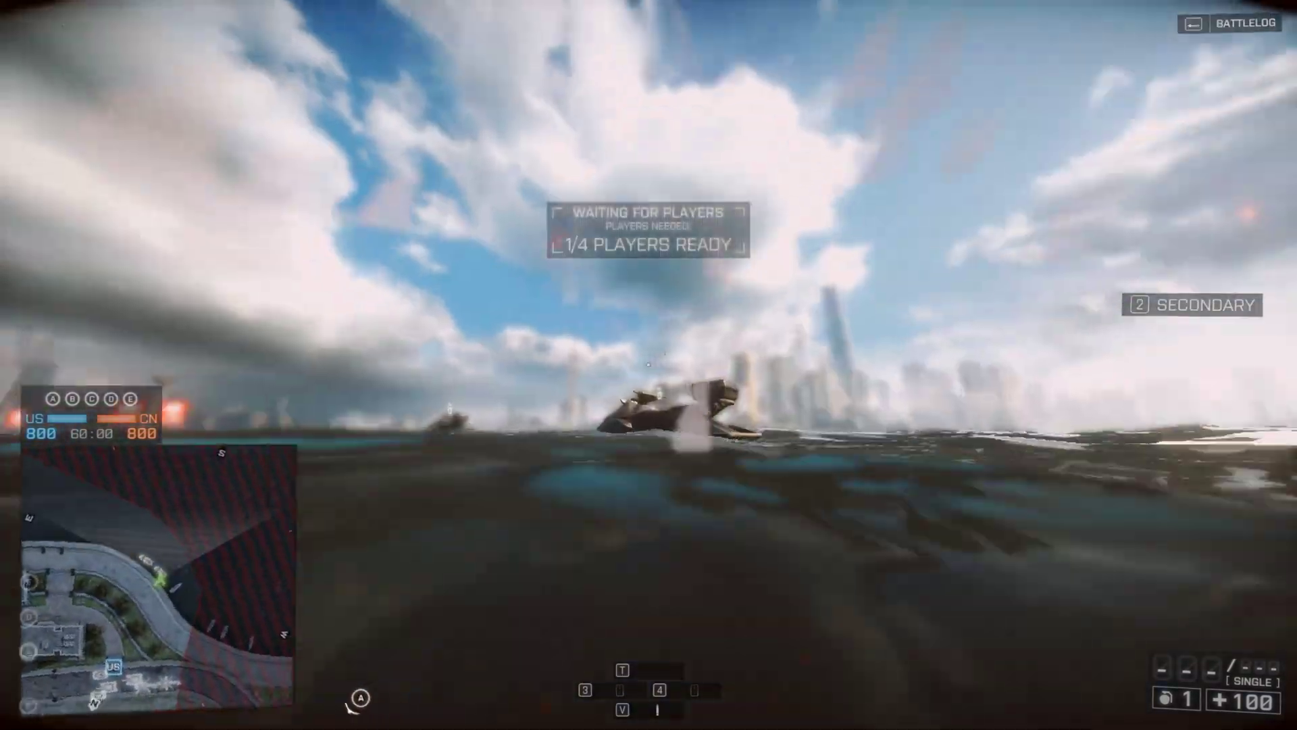
{"action": "key", "text": "e"}
{"action": "key", "text": "c"}
{"action": "key", "text": "w"}
{"action": "key", "text": "a"}
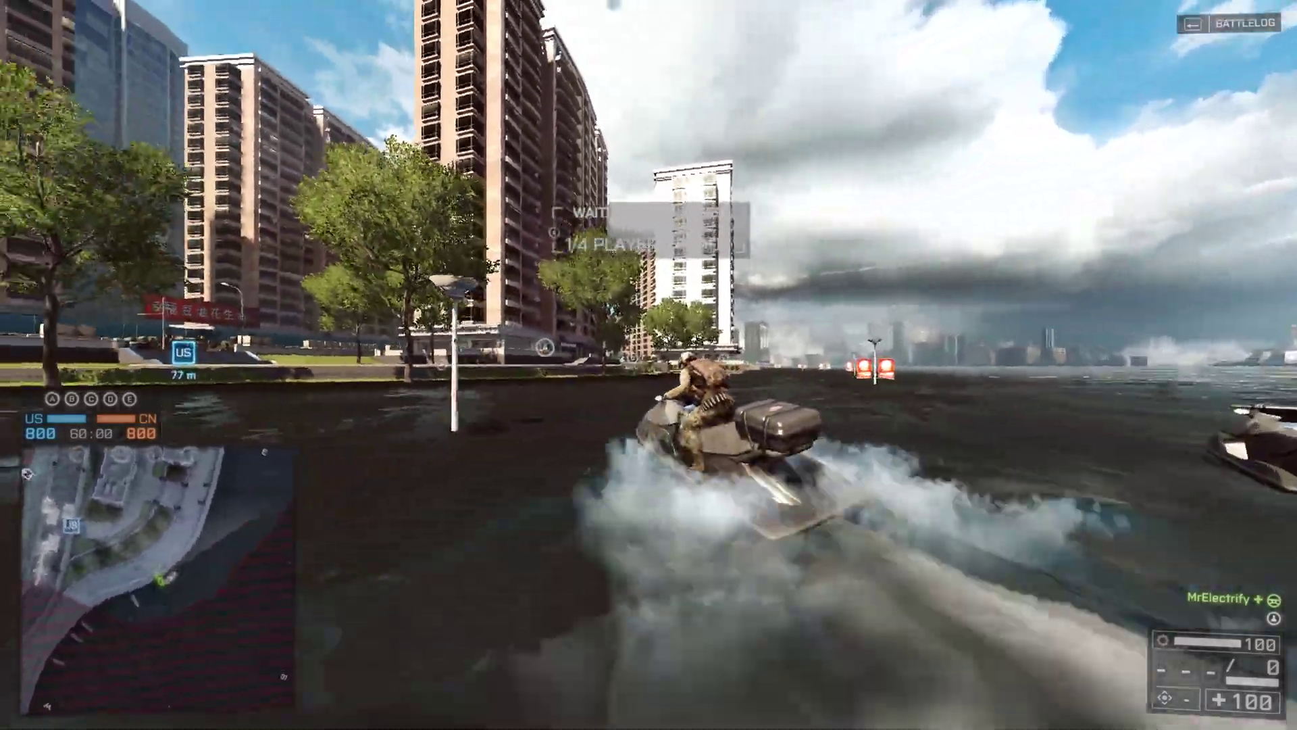
Step: Swing the jet ski right toward open water, then back alongside the building wall
{"action": "key", "text": "w"}
{"action": "key", "text": "d"}
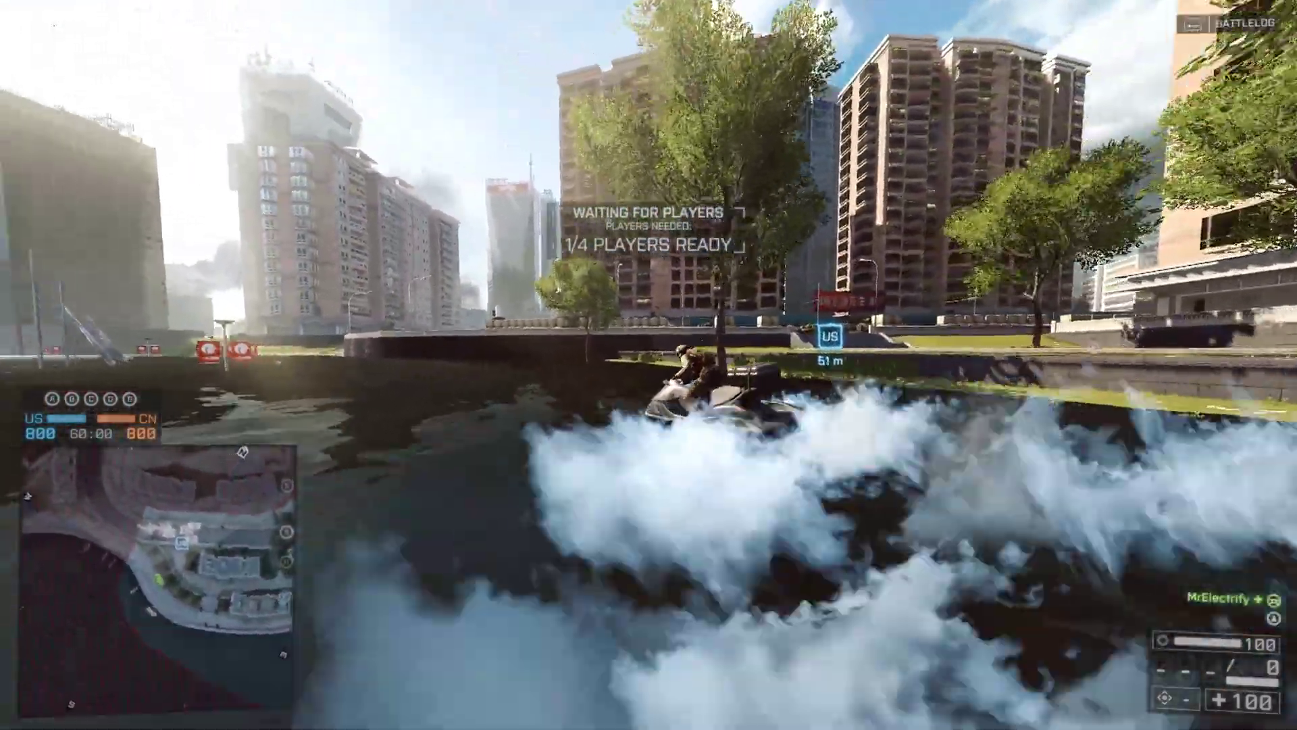
{"action": "key", "text": "w"}
{"action": "key", "text": "a"}
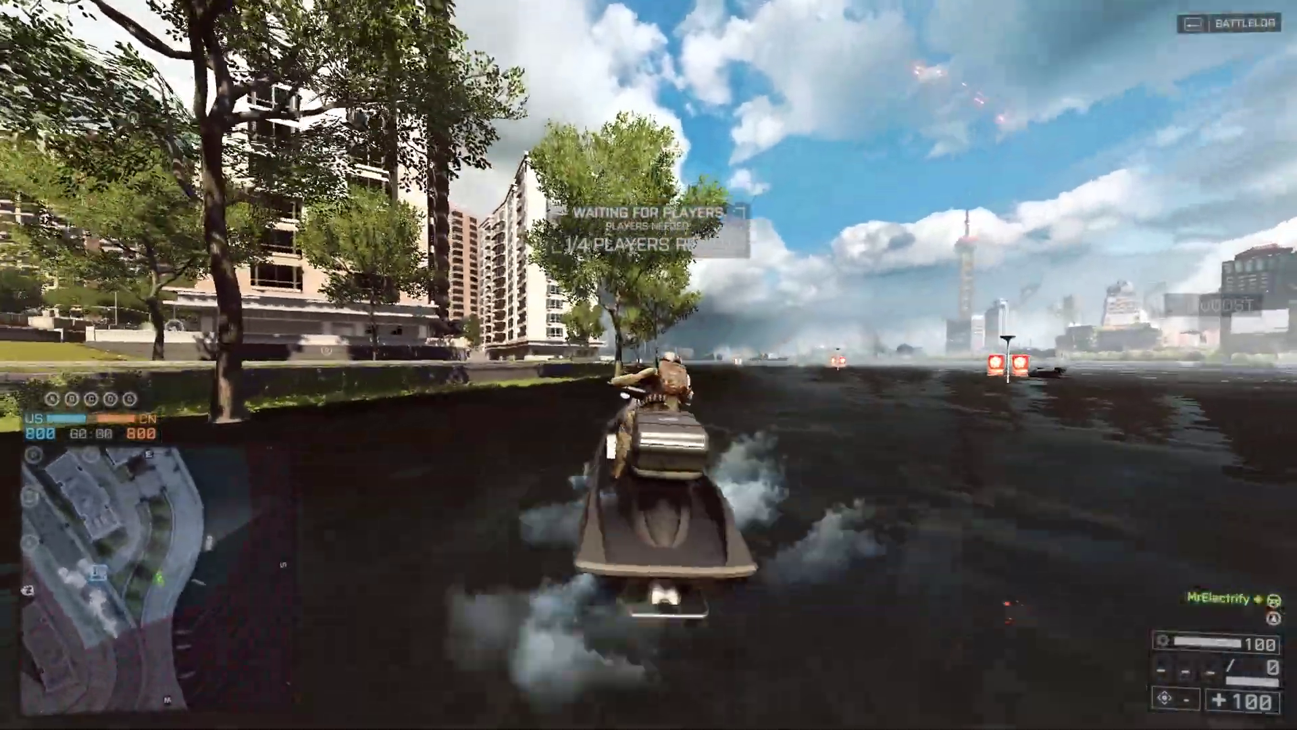
{"action": "key", "text": "w"}
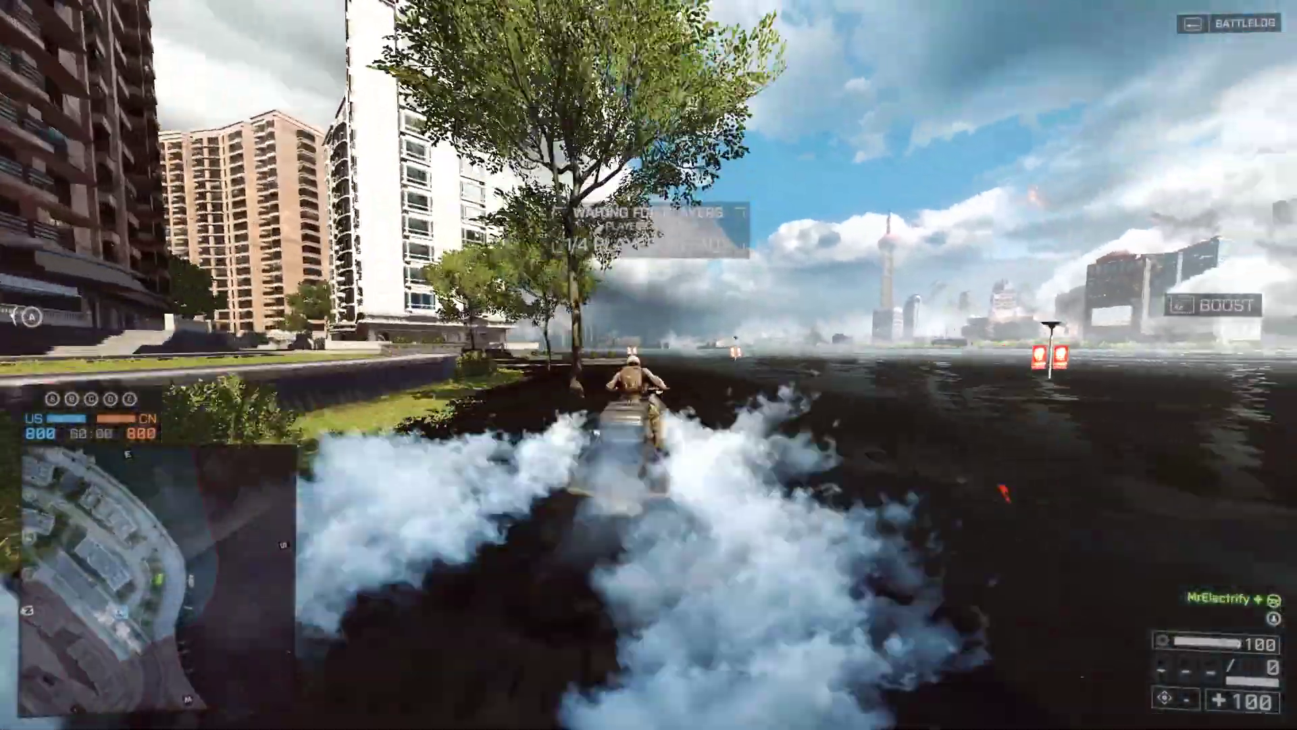
{"action": "key", "text": "a"}
{"action": "key", "text": "w"}
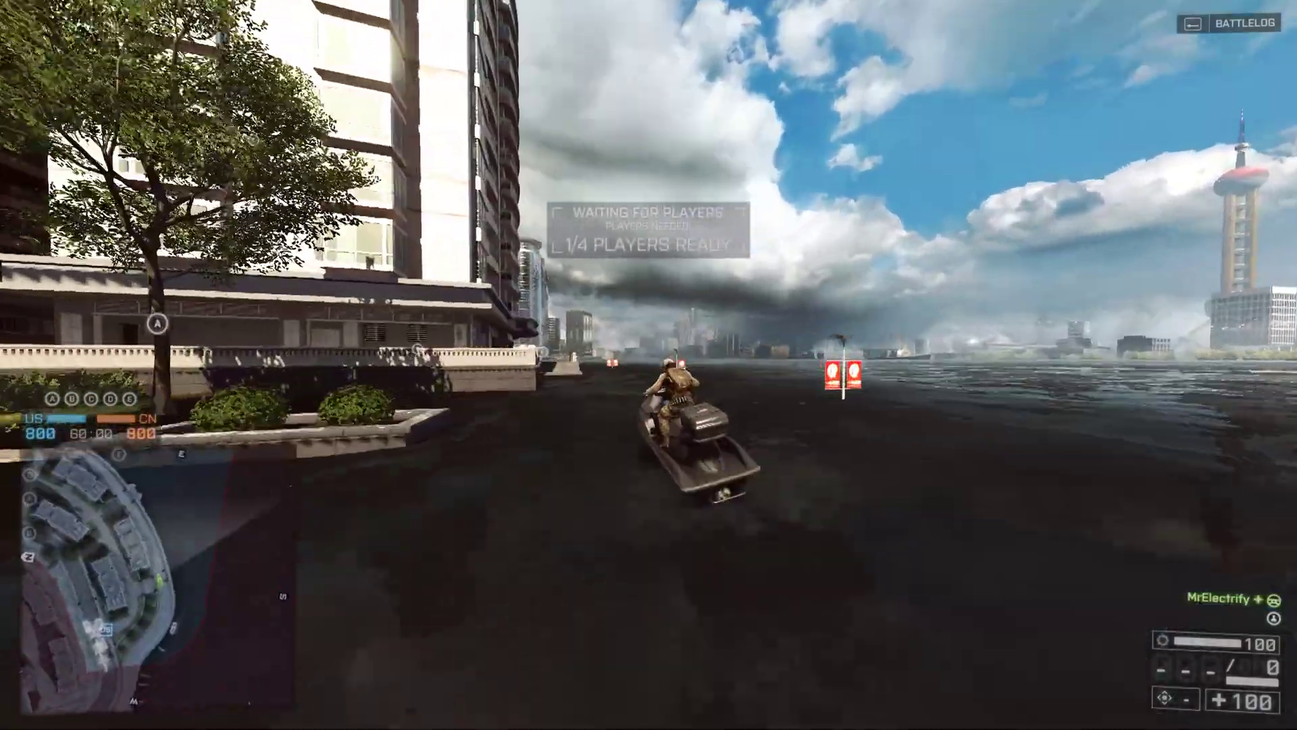
{"action": "key", "text": "a"}
Step: Ride the jet ski along the flooded waterfront toward the red banners
{"action": "key", "text": "w"}
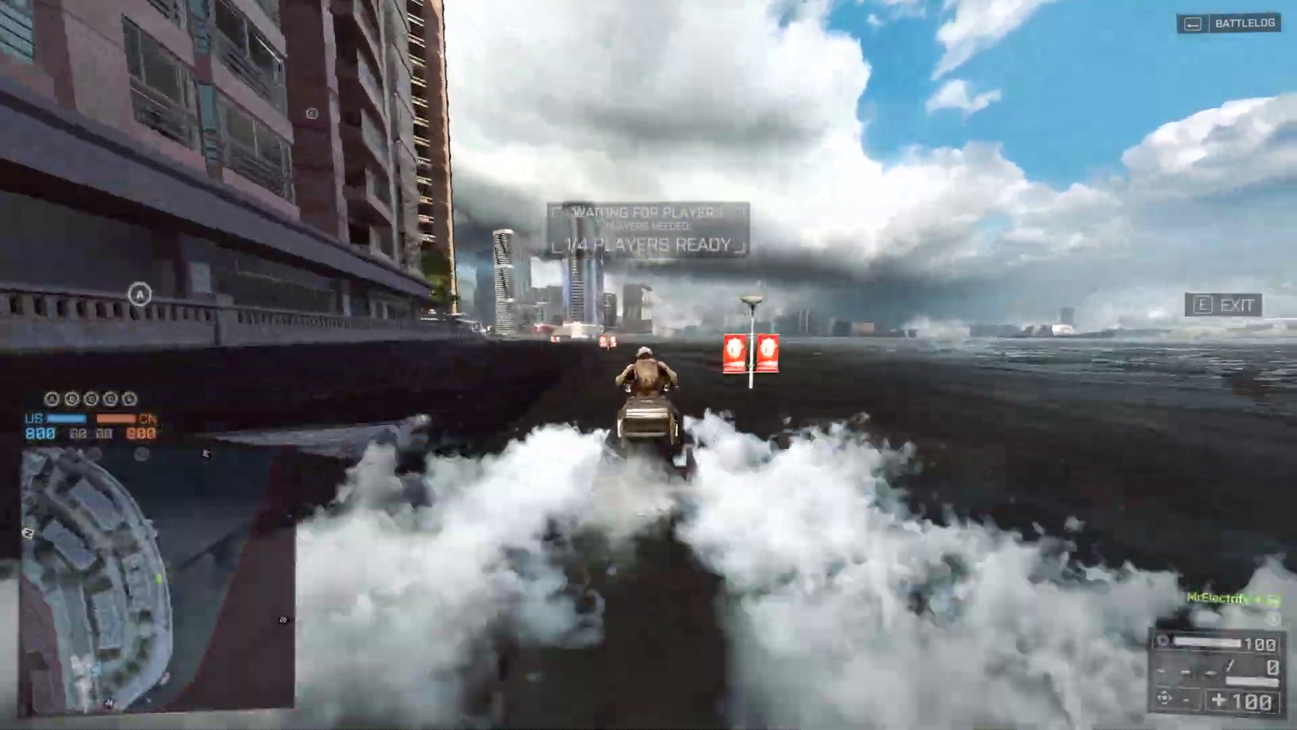
{"action": "key", "text": "w"}
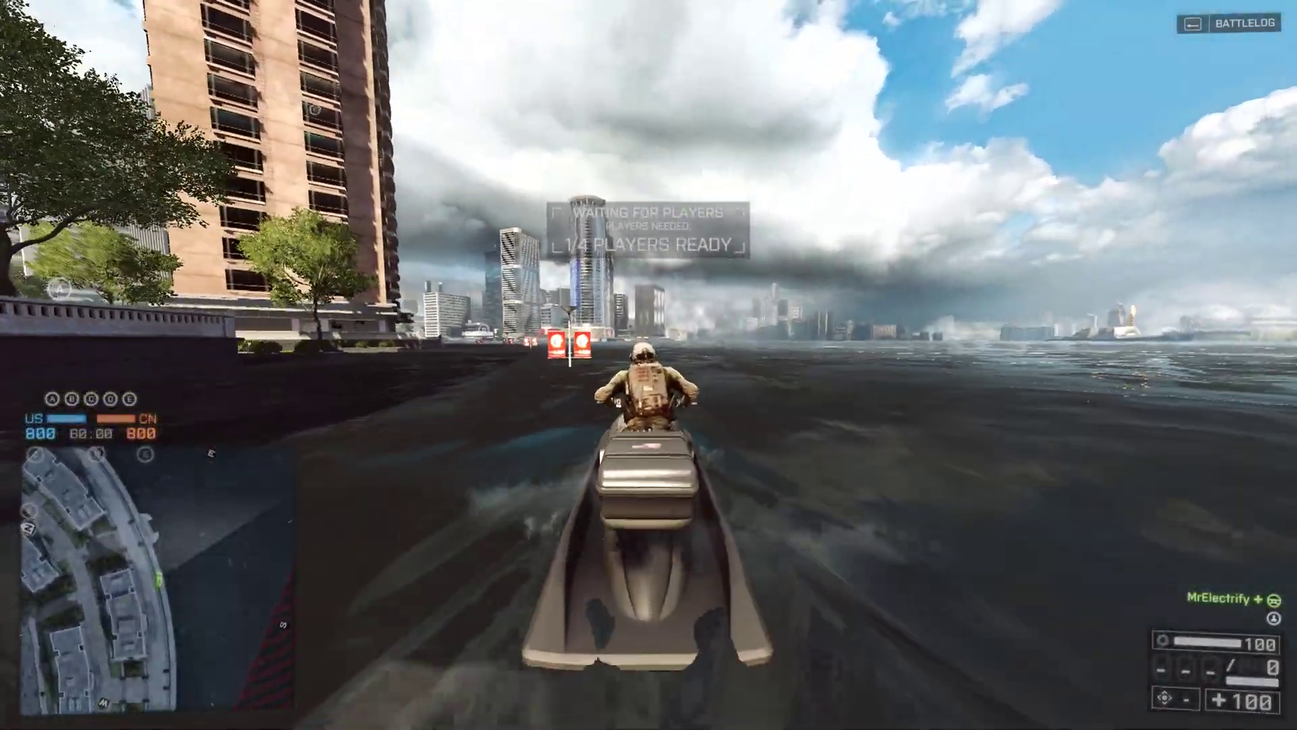
{"action": "key", "text": "w"}
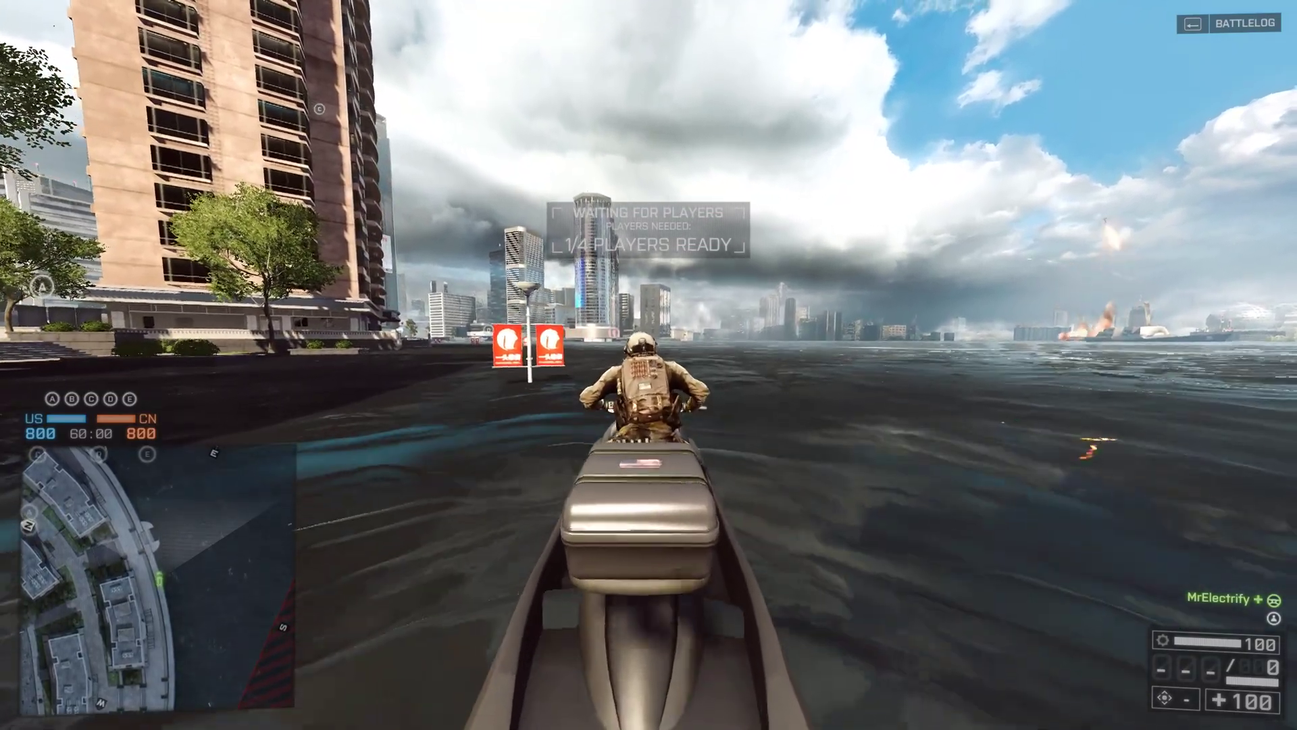
{"action": "key", "text": "w"}
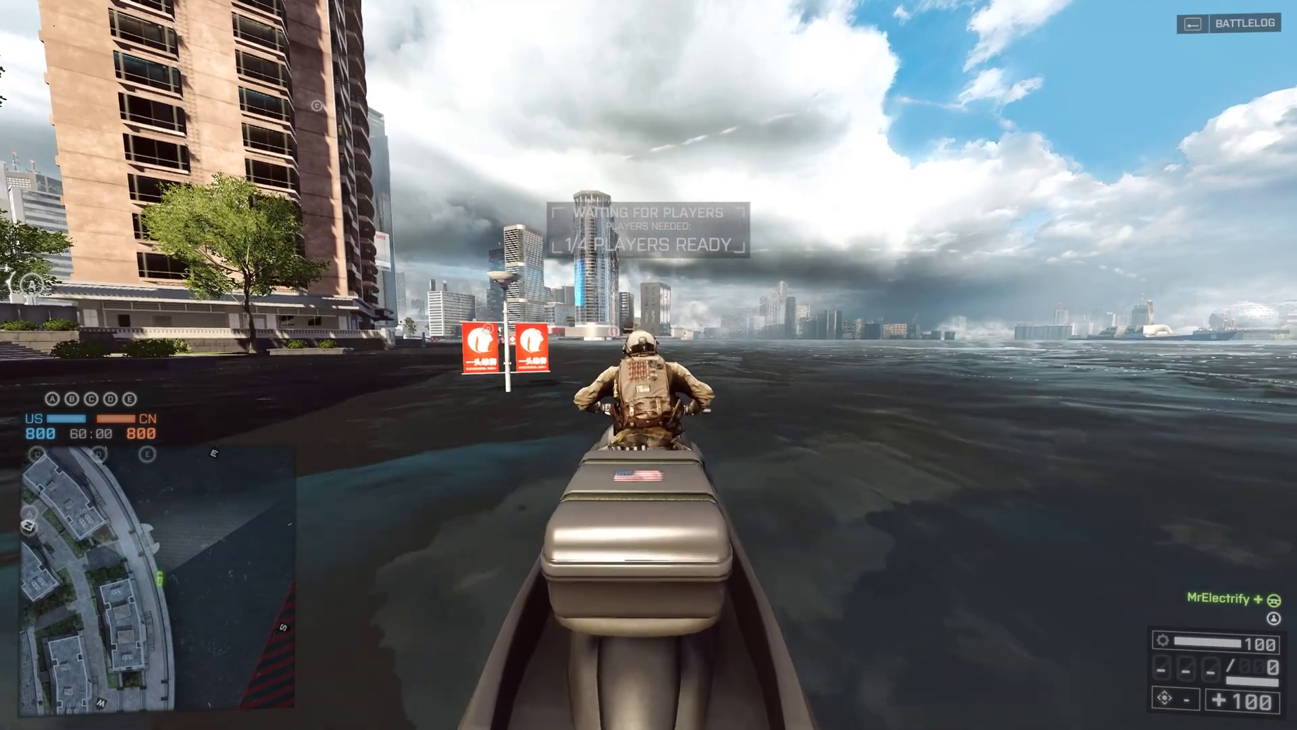
{"action": "key", "text": "w"}
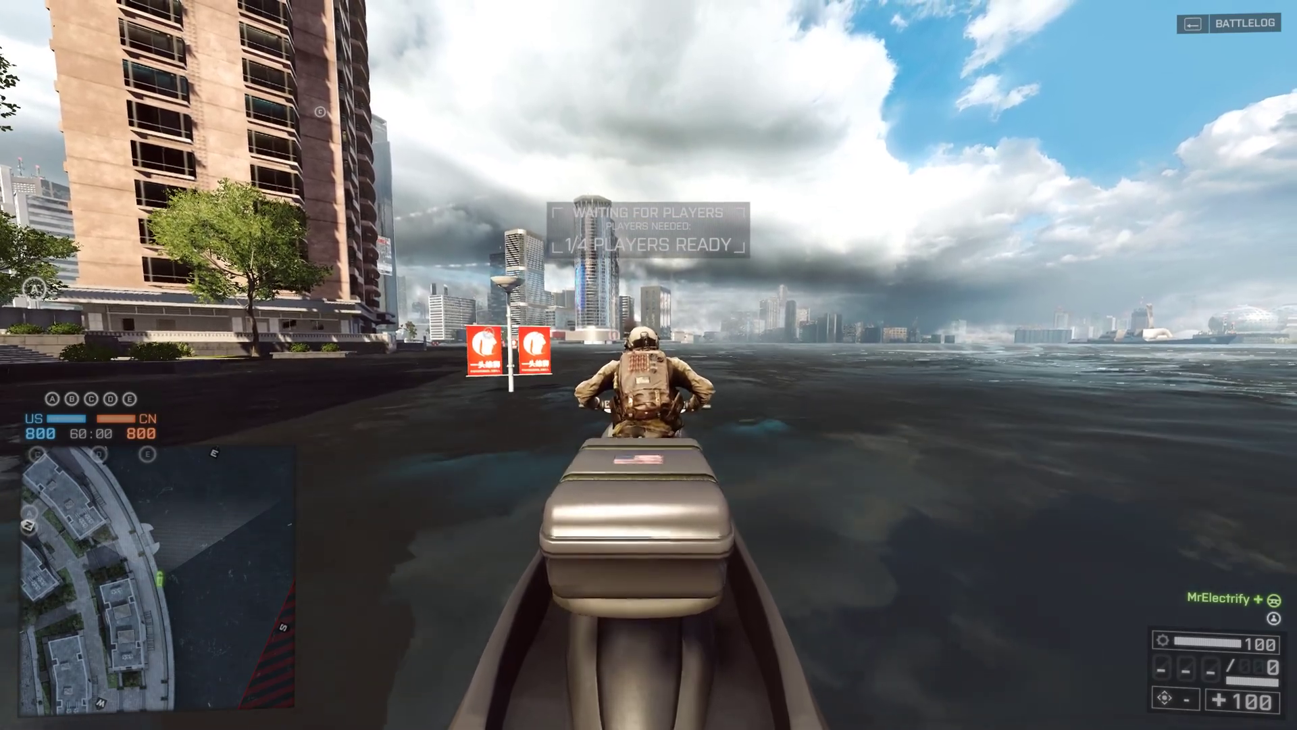
{"action": "key", "text": "w"}
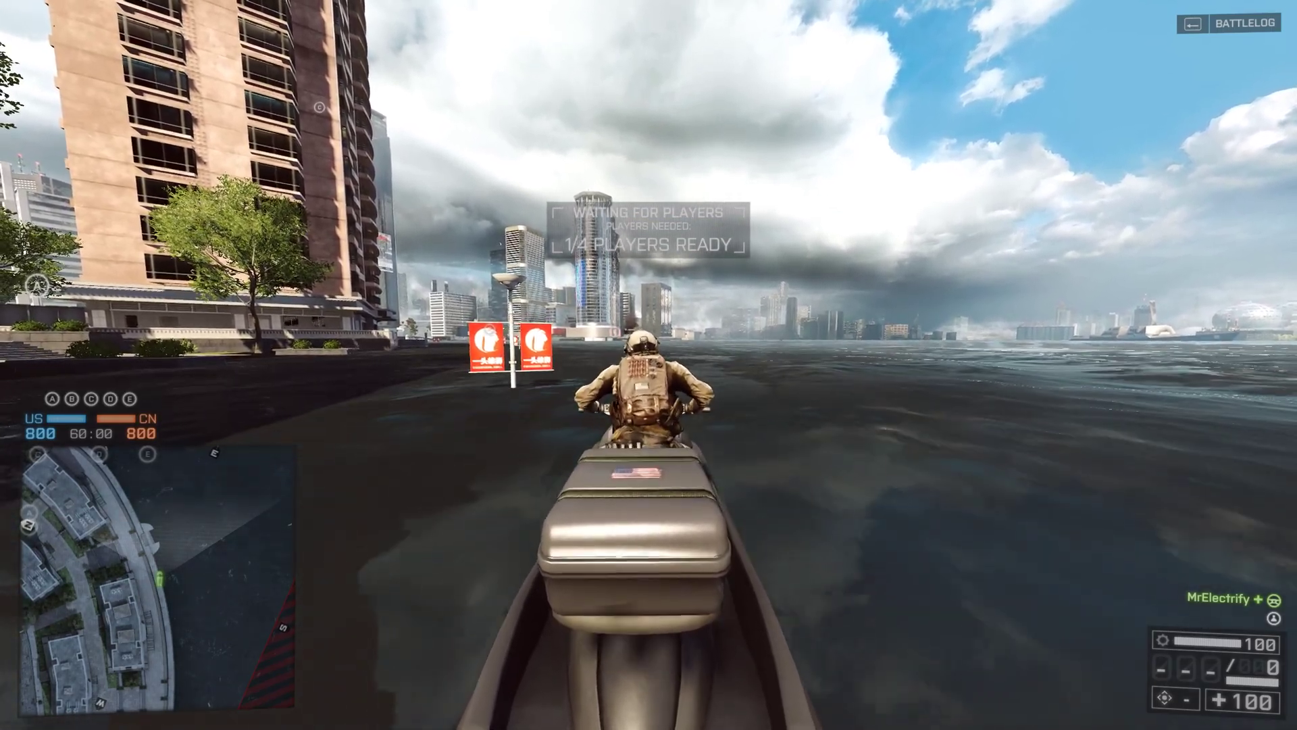